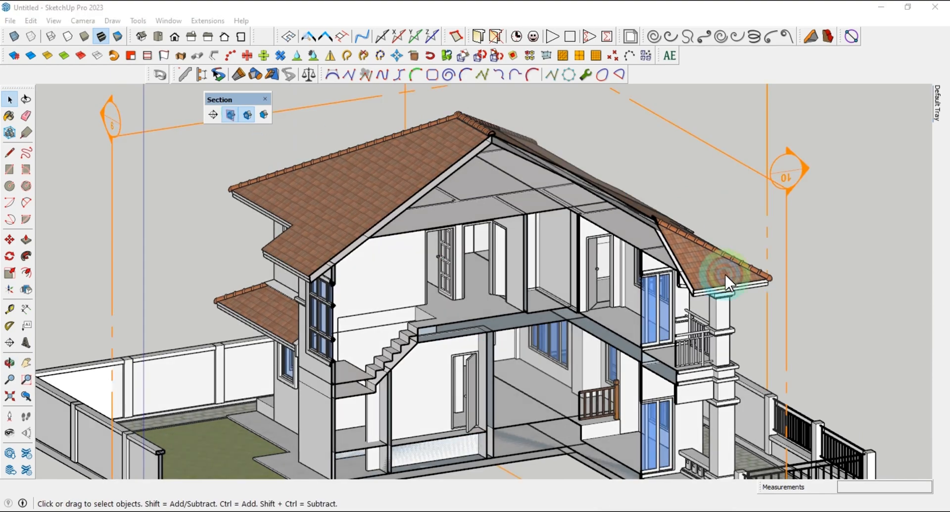
Step: Move section plane 10 along the house so it cuts just behind the front balcony
left_click(788, 171)
key("m")
left_click(778, 200)
key("space")
left_click(821, 269)
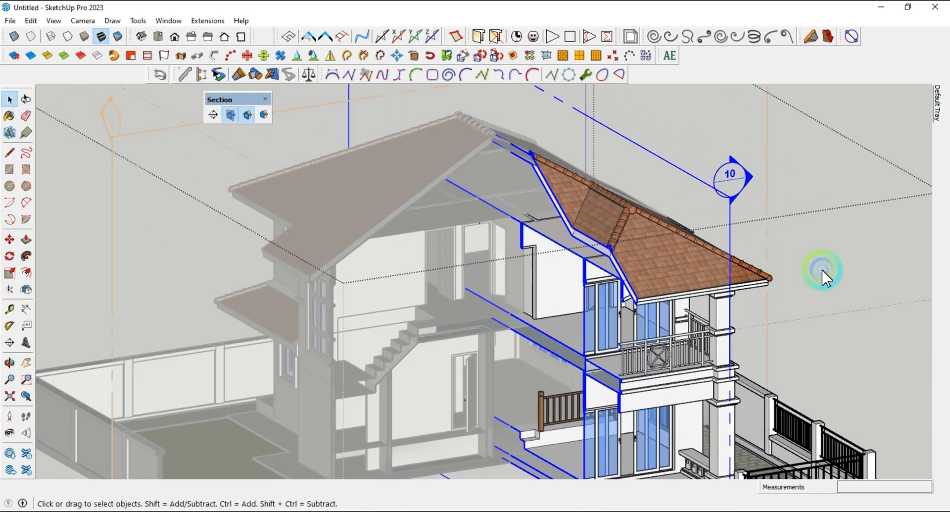
Step: Activate the other vertical section plane of the house and move it about 6' 4" to cut deeper through the rooms
double_click(105, 112)
left_click(10, 240)
left_click(113, 171)
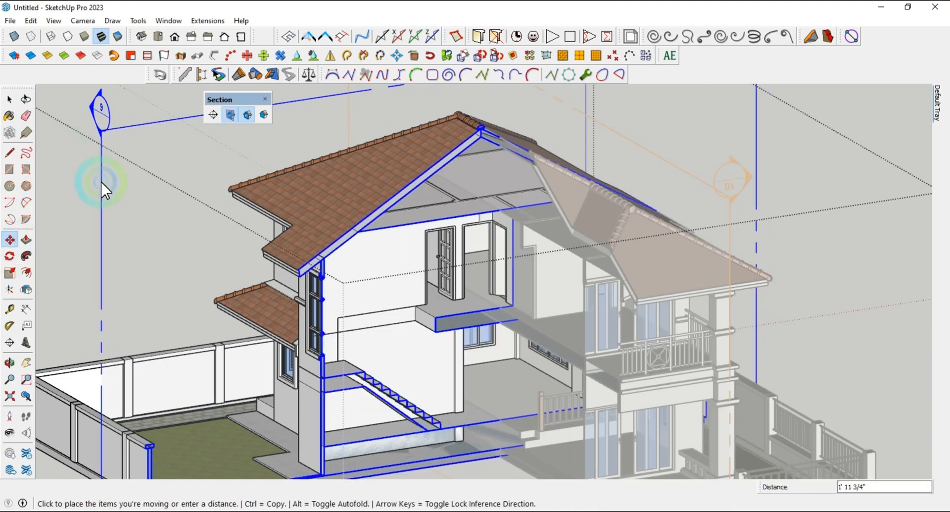
left_click(85, 167)
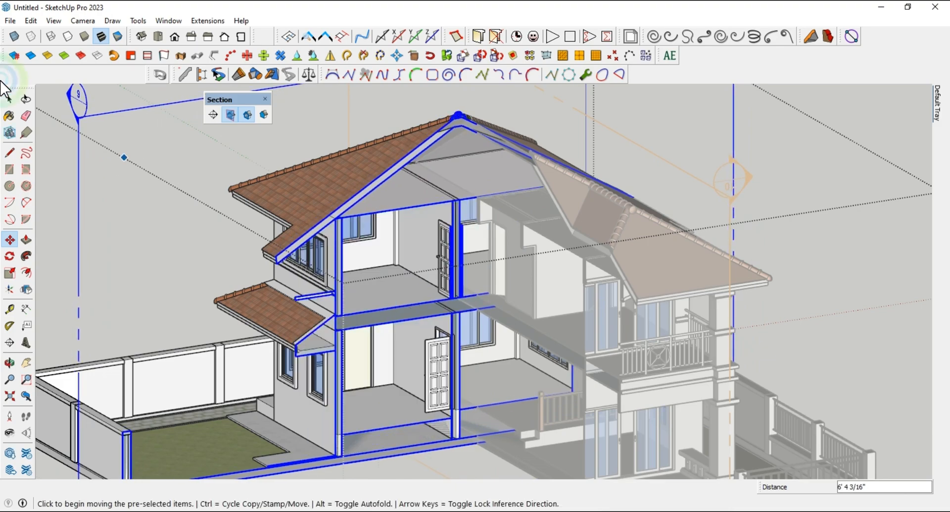
key("space")
Step: Lower the horizontal section plane 8 of the second house by about 2' 7" to cut the walls near floor level
left_click(845, 114)
middle_click_drag(845, 114, 492, 244)
scroll(607, 246, "down", 5)
scroll(506, 254, "up", 5)
triple_click(506, 255)
key("m")
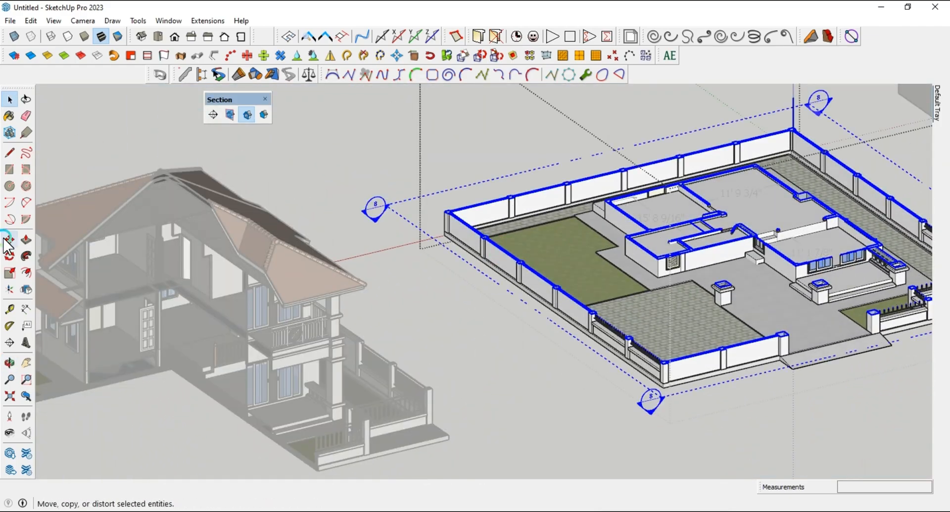
left_click(387, 216)
left_click(389, 230)
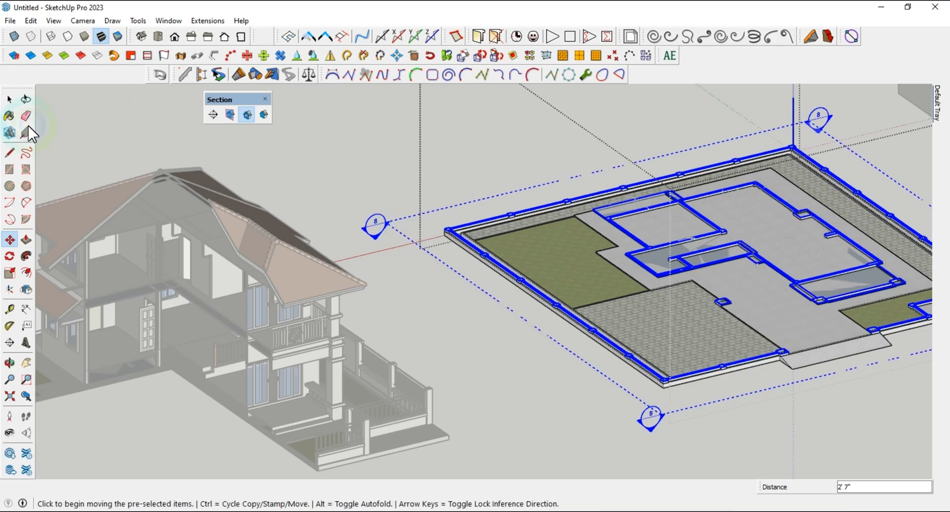
left_click(10, 99)
left_click(107, 123)
left_click(521, 316)
middle_click_drag(520, 316, 360, 226)
scroll(434, 248, "up", 3)
scroll(455, 250, "down", 6)
scroll(359, 225, "up", 2)
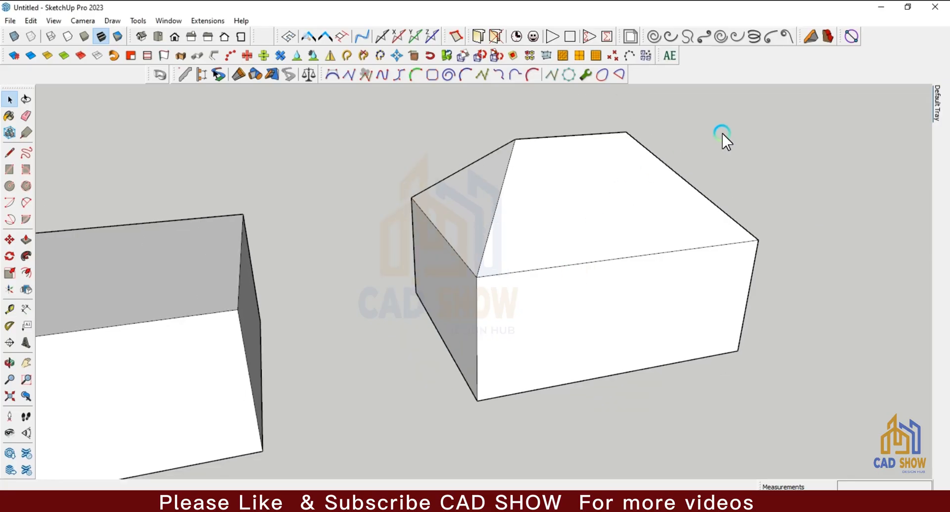
Step: Show the Section toolbar and close it again
right_click(745, 60)
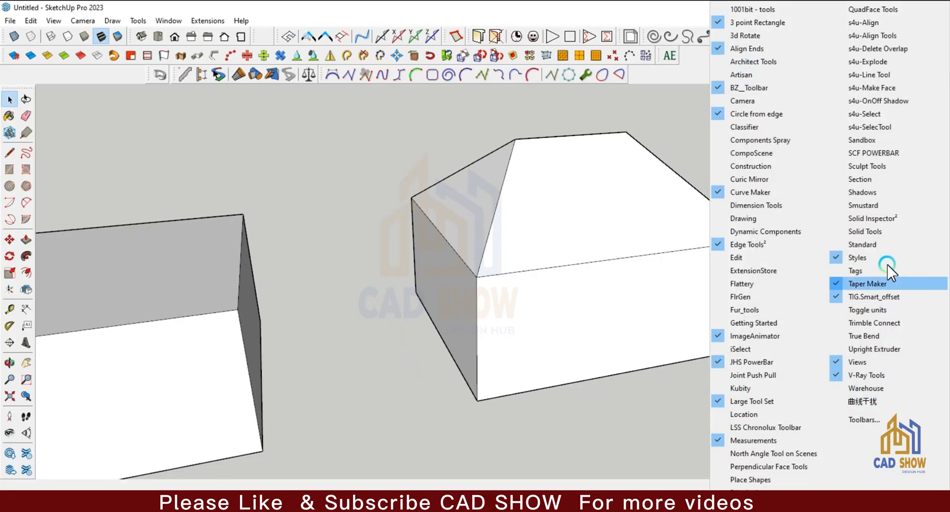
left_click(886, 179)
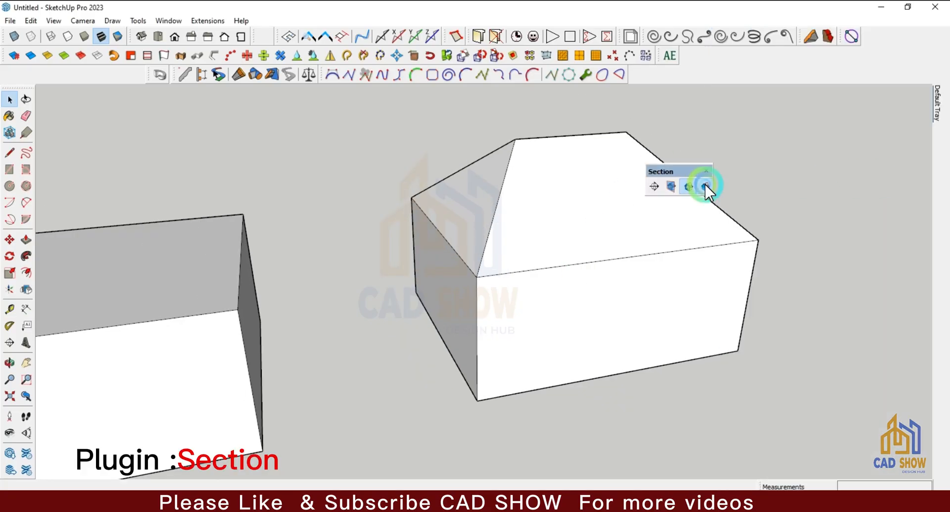
left_click(704, 175)
Step: Enable the Section toolbar in the list of available toolbars and place it above the hip-roofed box
left_click(137, 21)
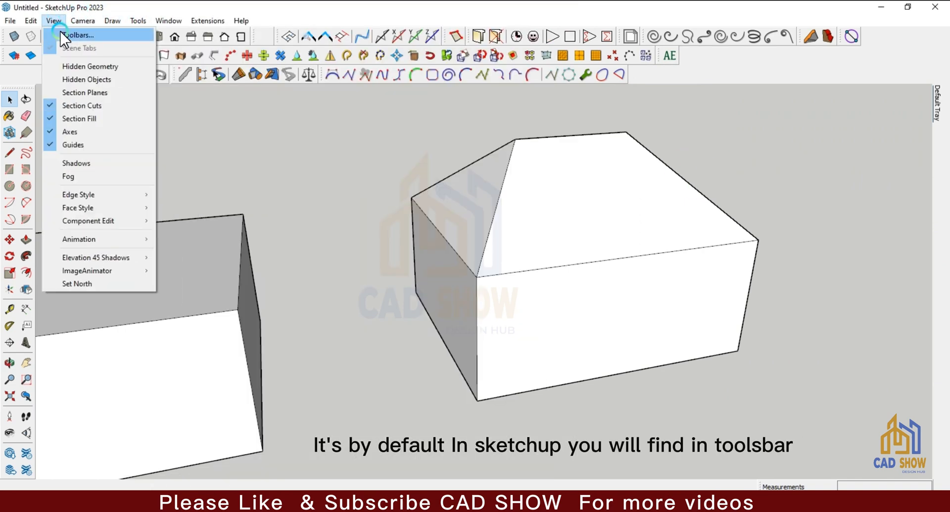
left_click(69, 32)
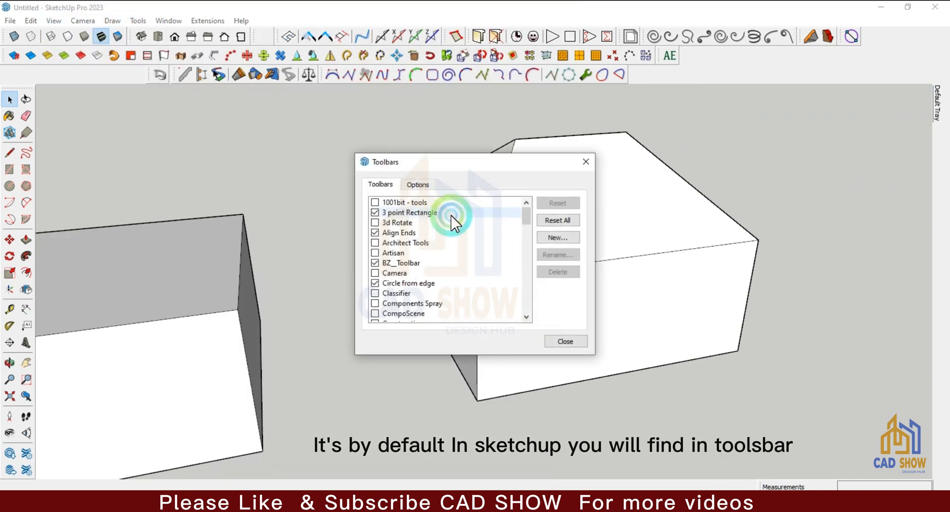
scroll(430, 314, "down", 1)
scroll(430, 314, "down", 10)
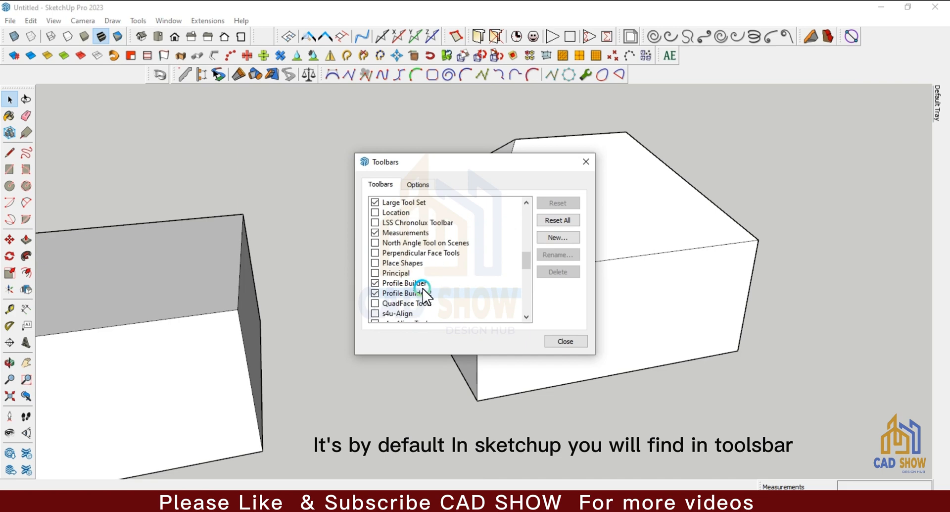
scroll(425, 295, "down", 4)
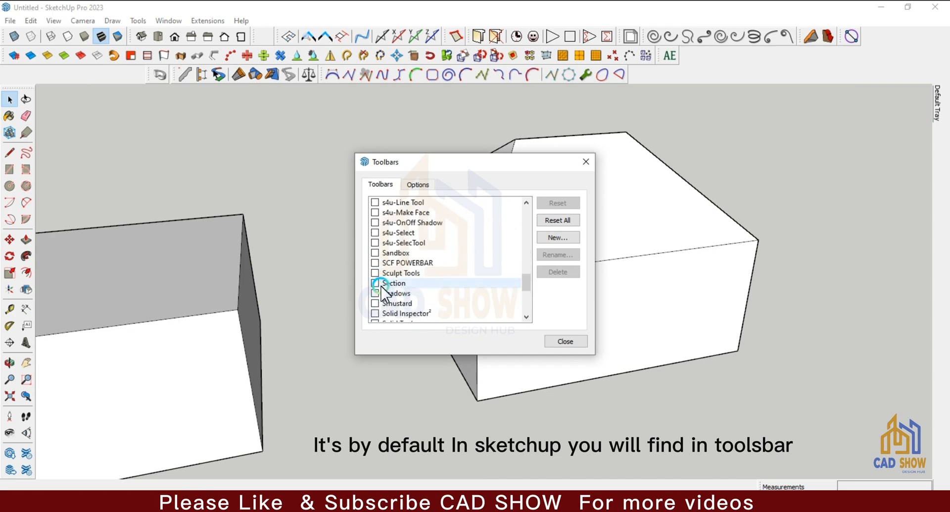
left_click(377, 284)
left_click(565, 341)
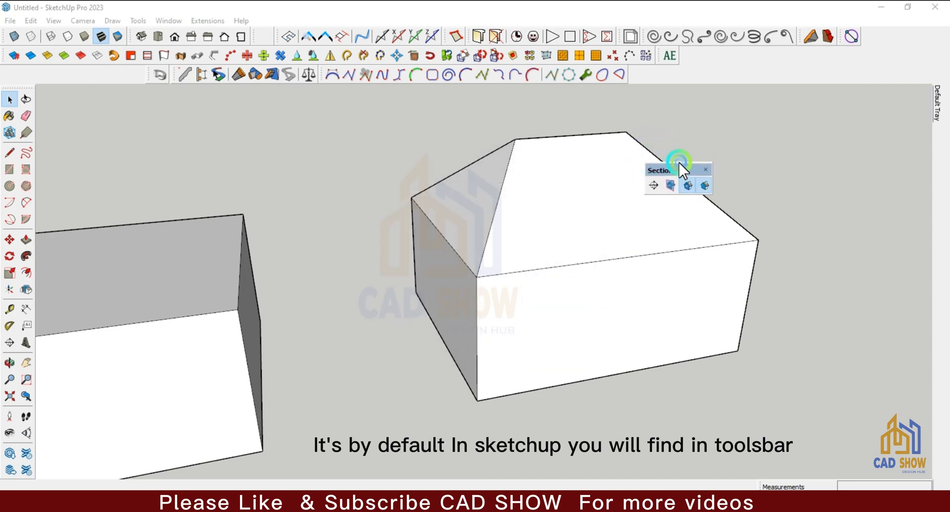
left_click_drag(663, 169, 367, 102)
Step: Select all connected geometry of the hip-roofed box and make it a group
triple_click(584, 282)
right_click(585, 285)
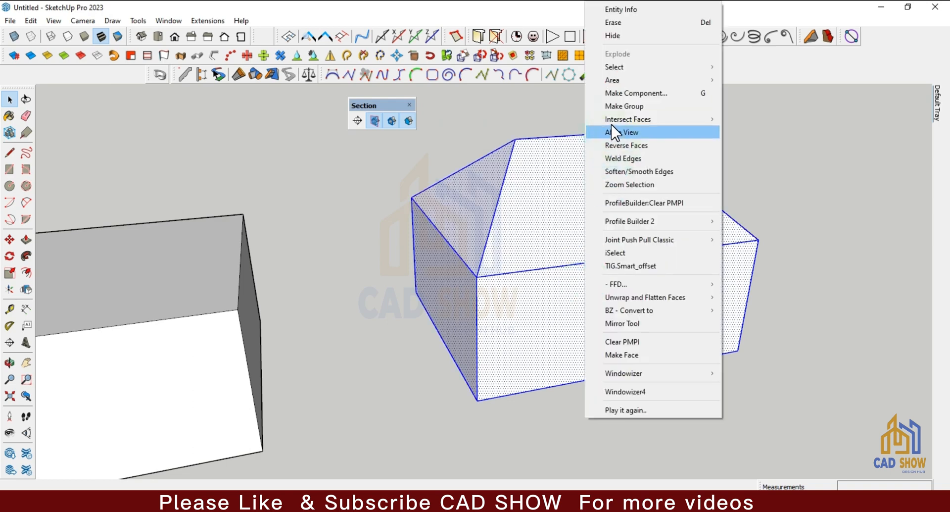
left_click(638, 130)
Step: Open the hip-roofed group for editing and place a section plane on its front wall, accepting the name Section 1 and symbol 1
double_click(677, 272)
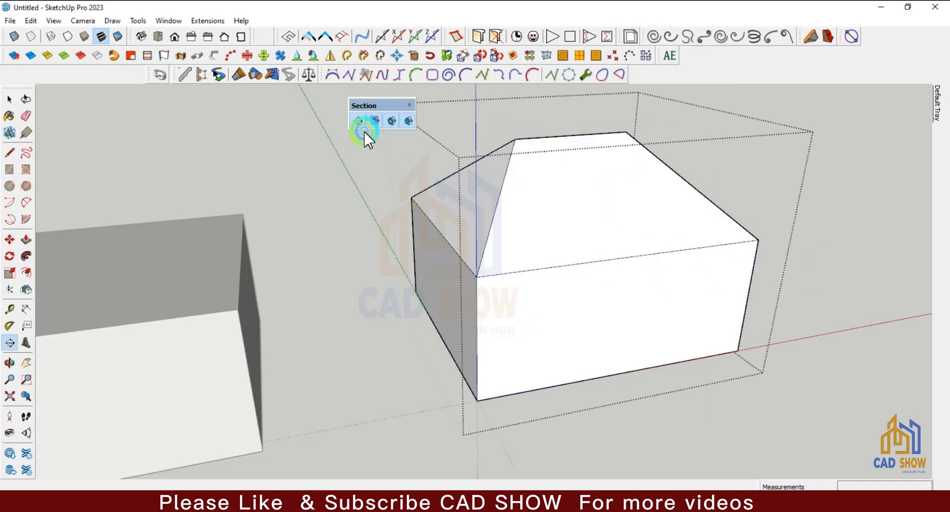
left_click(595, 307)
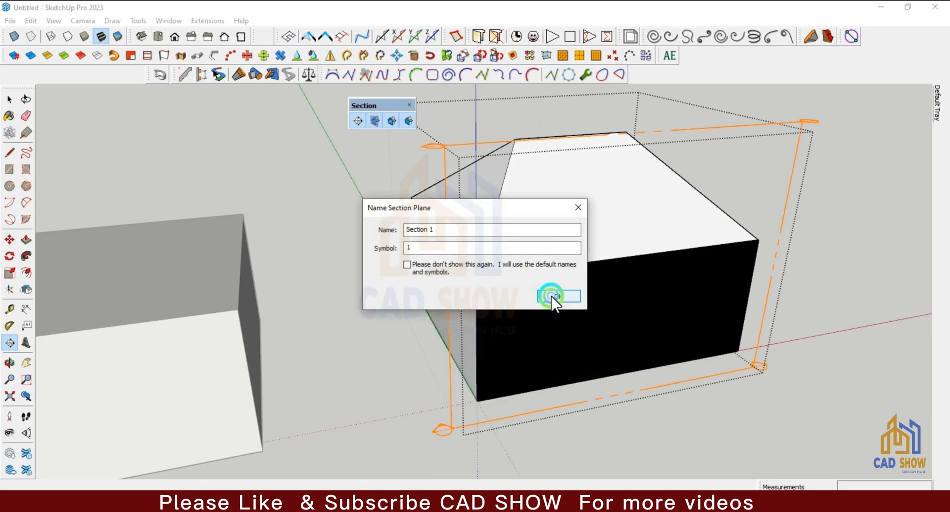
left_click(552, 296)
Step: Move the Section 1 plane about 13' 3" into the hip-roofed block along the green axis and leave the group
left_click(420, 143)
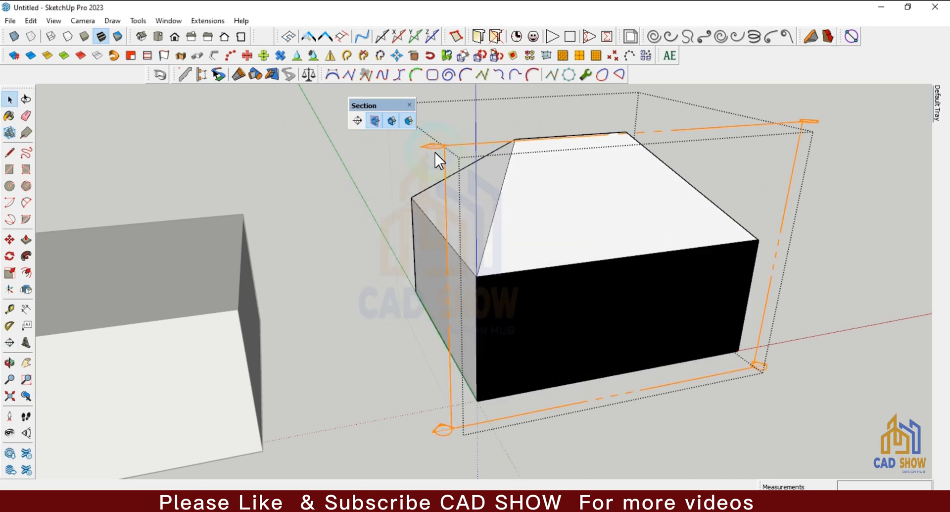
left_click(435, 149)
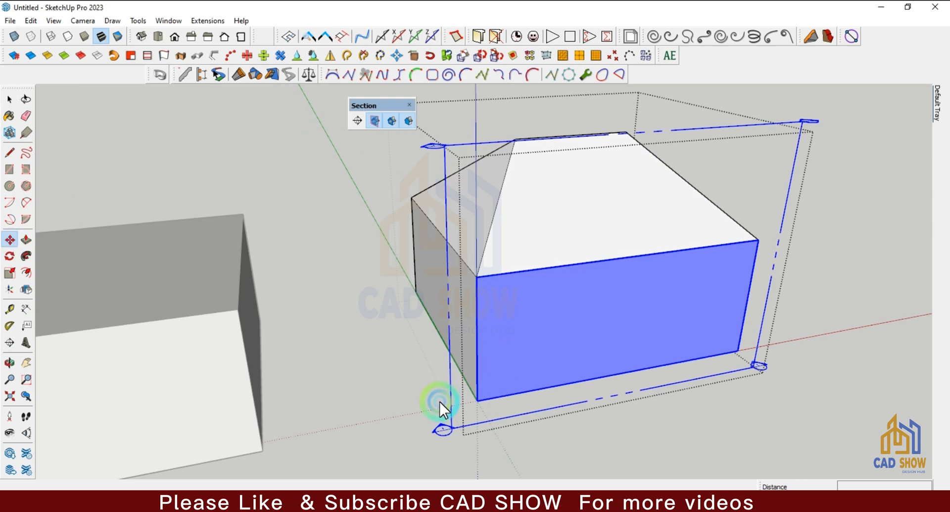
left_click_drag(448, 431, 438, 396)
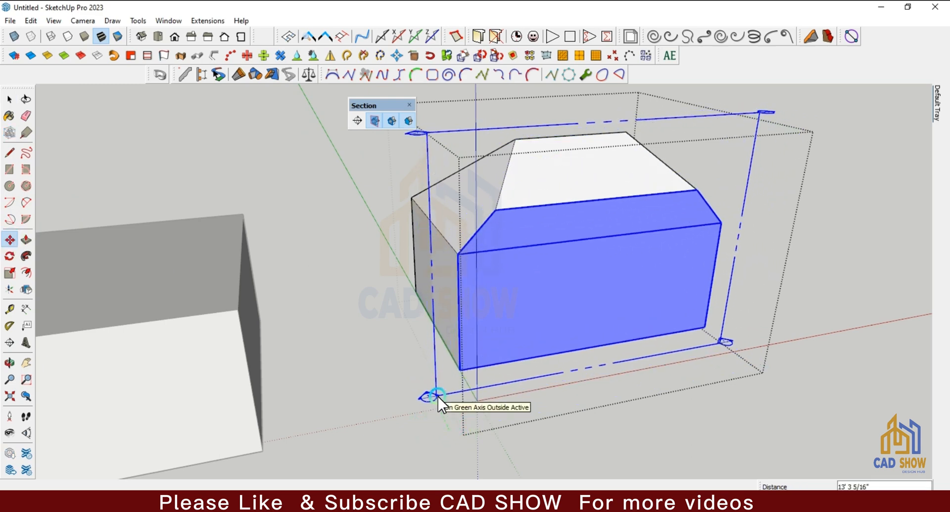
left_click(516, 377)
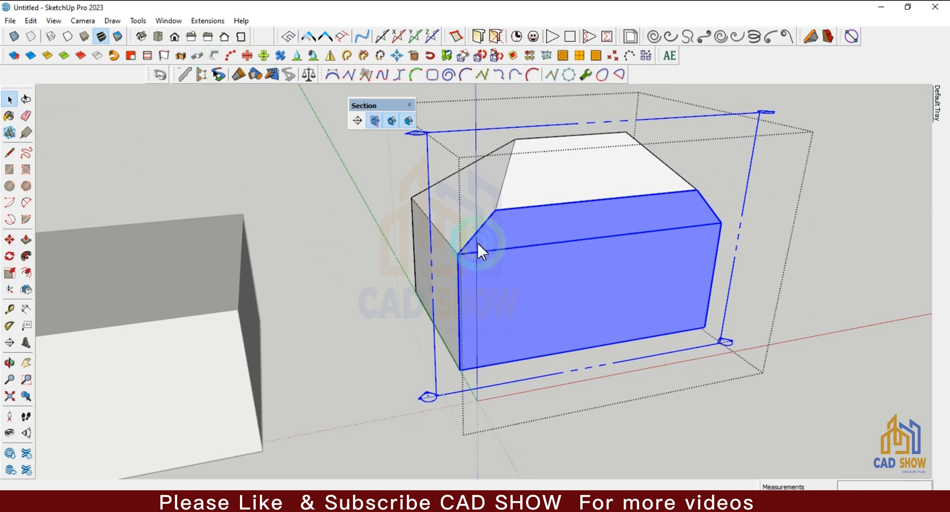
left_click(382, 302)
Step: Reopen the group and place a second section plane on its side wall, accepting the name Section 2
middle_click_drag(486, 340, 554, 340)
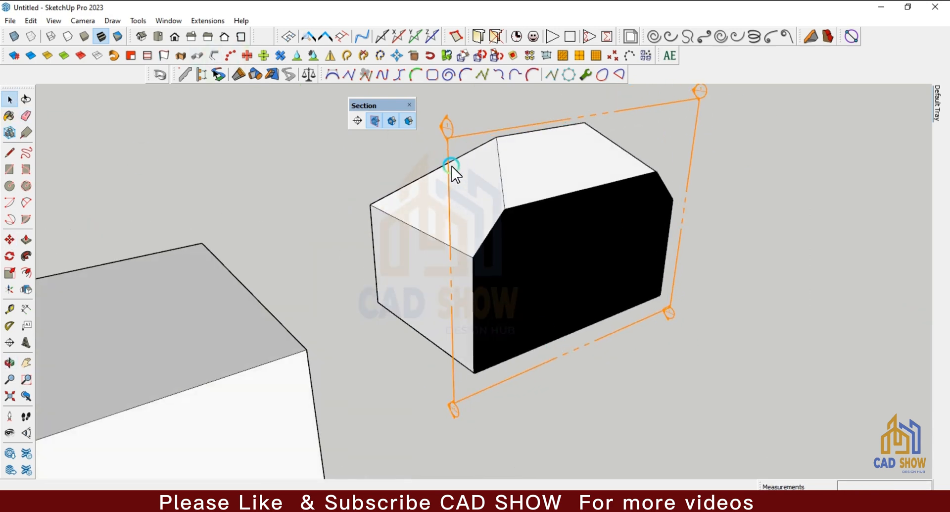
double_click(500, 191)
left_click(458, 233)
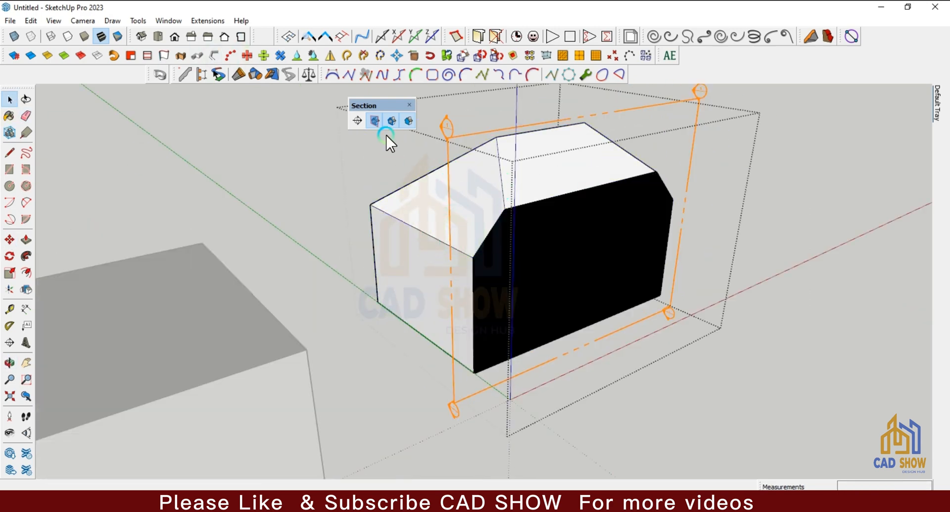
left_click(360, 121)
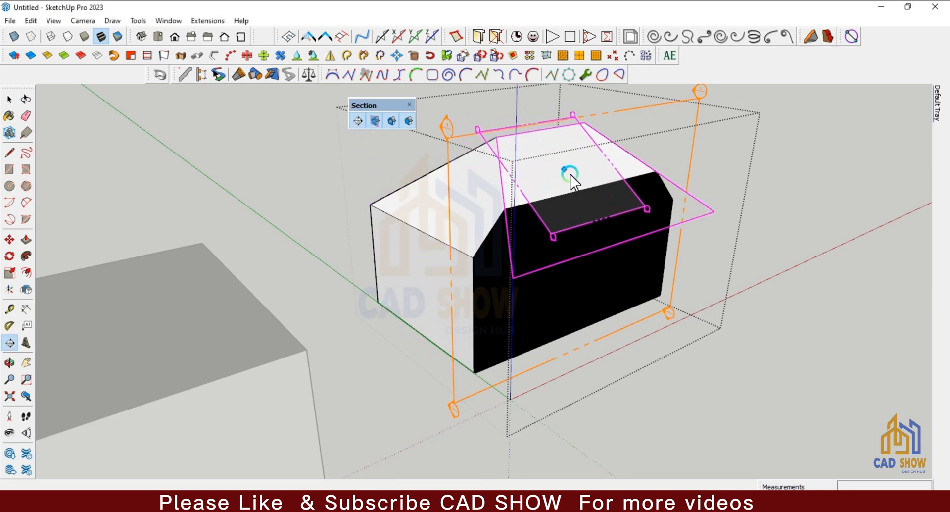
middle_click_drag(635, 299, 391, 248)
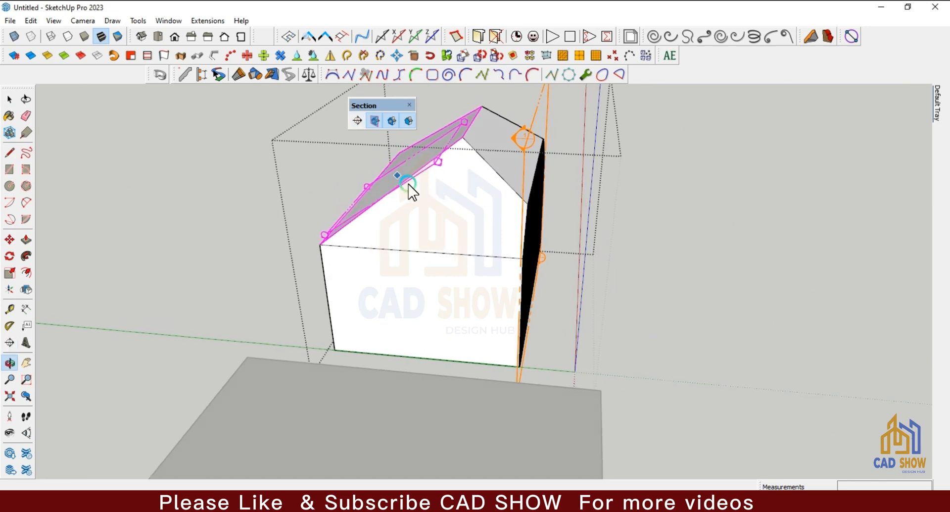
middle_click_drag(409, 191, 515, 250)
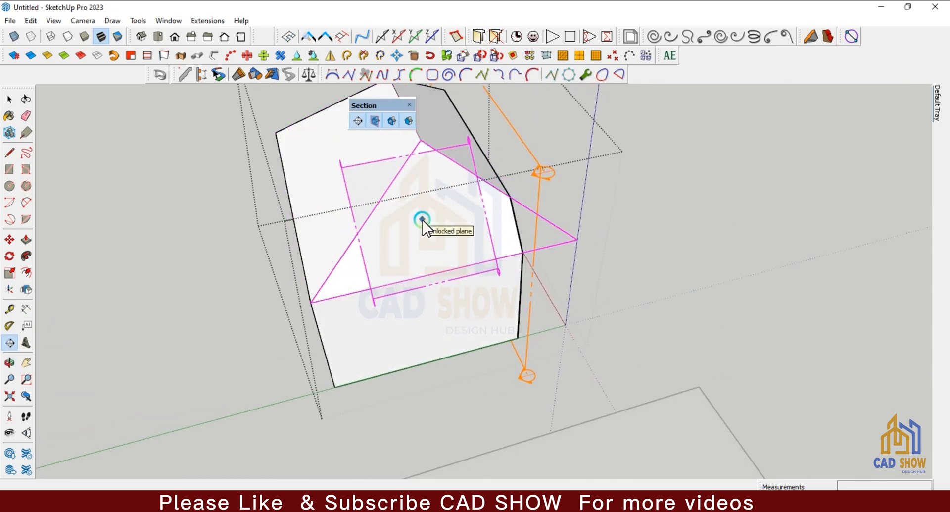
middle_click_drag(426, 297, 208, 282)
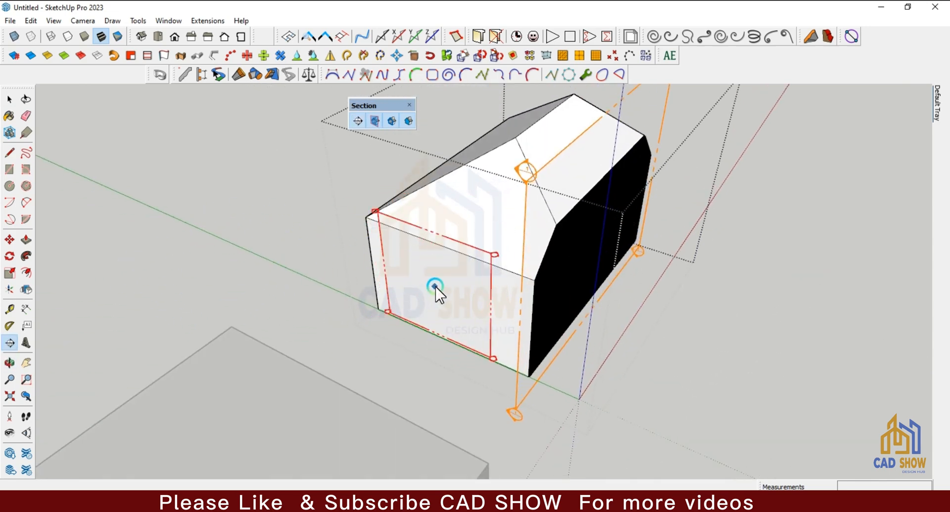
left_click(435, 295)
left_click(429, 214)
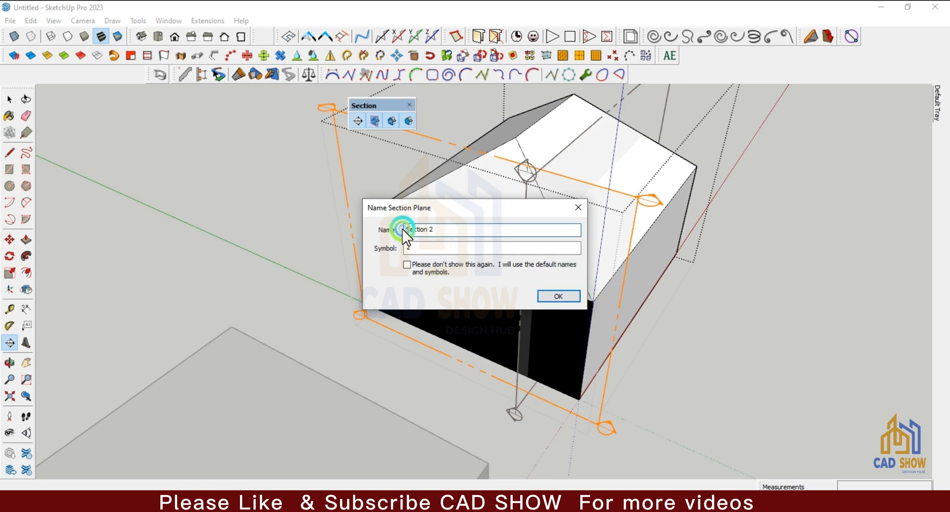
left_click(548, 295)
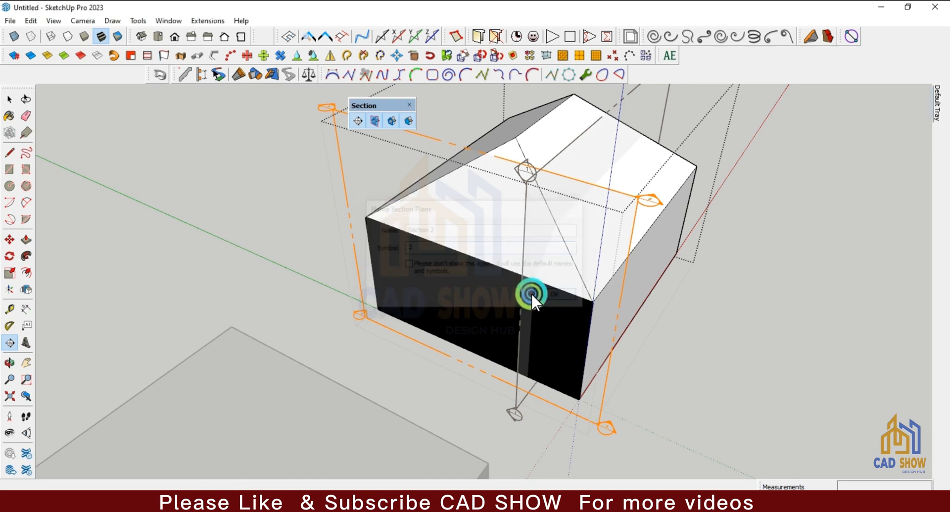
Step: Move the Section 2 plane inward so it cuts through the end of the hip roof, and leave the group
left_click(478, 155)
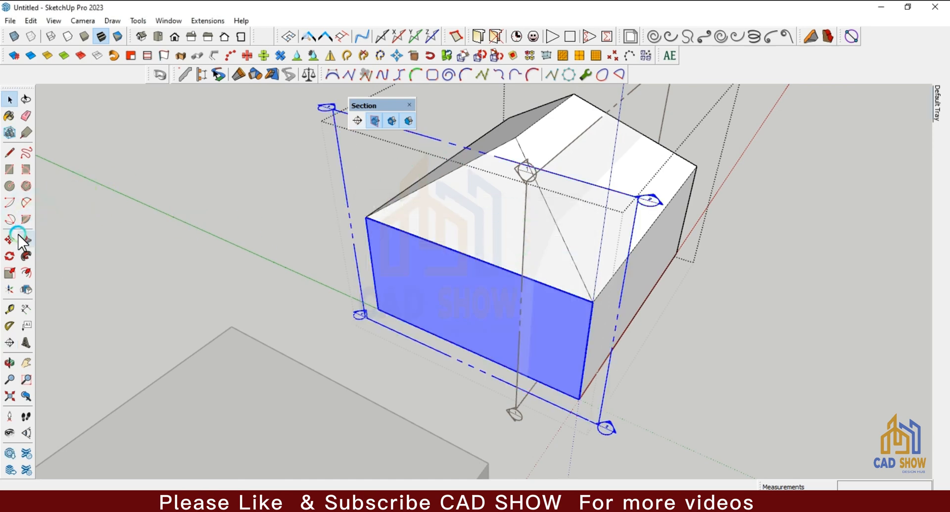
middle_click_drag(628, 421, 347, 216)
key("m")
left_click(8, 102)
left_click(348, 248)
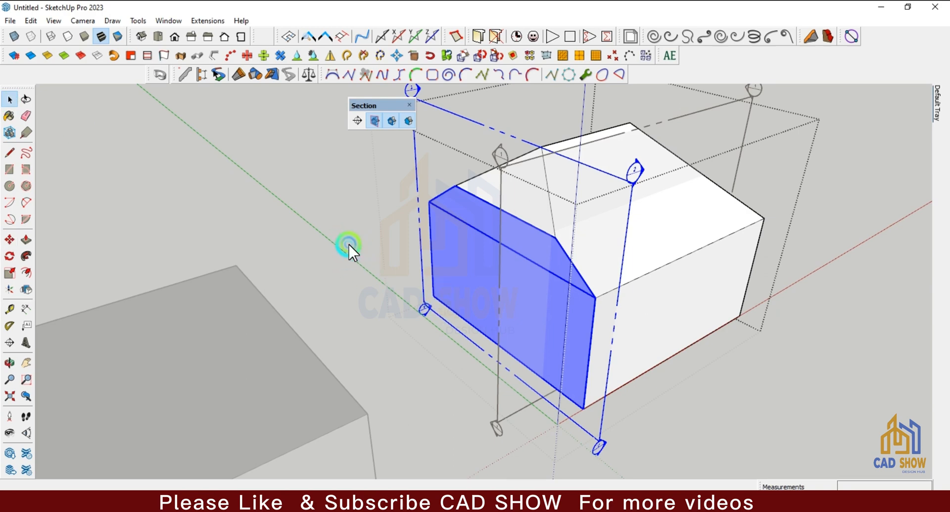
Step: Reopen the hip-roofed group for editing and select its Section 2 plane
middle_click_drag(347, 248, 622, 314)
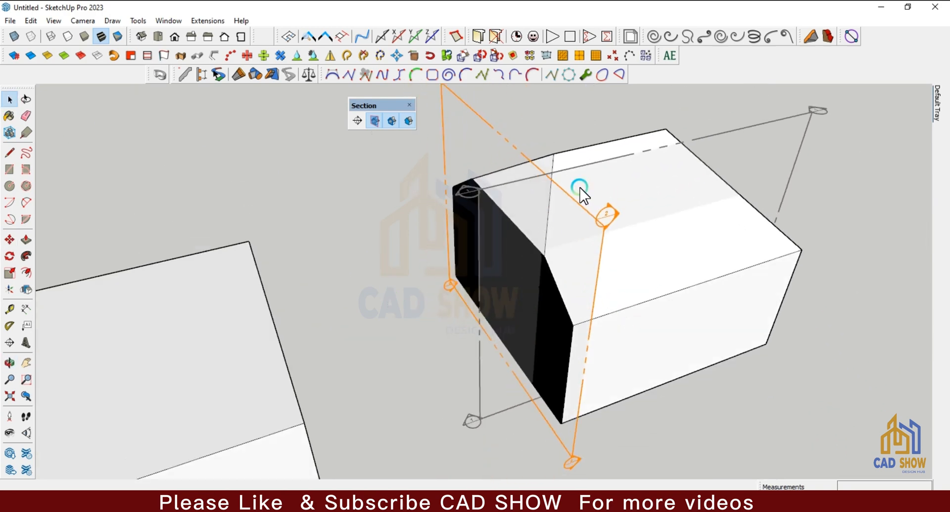
left_click(601, 224)
double_click(601, 224)
left_click(602, 223)
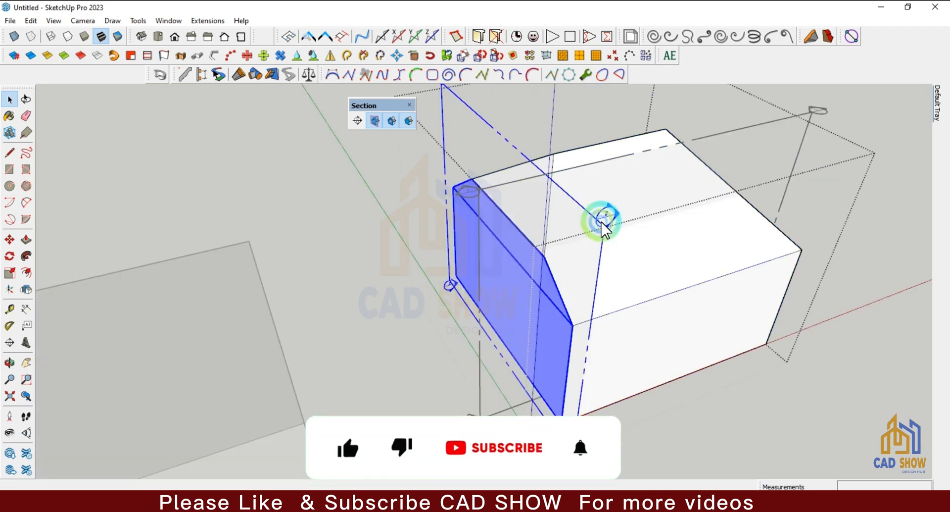
left_click(760, 127)
middle_click_drag(760, 127, 650, 338)
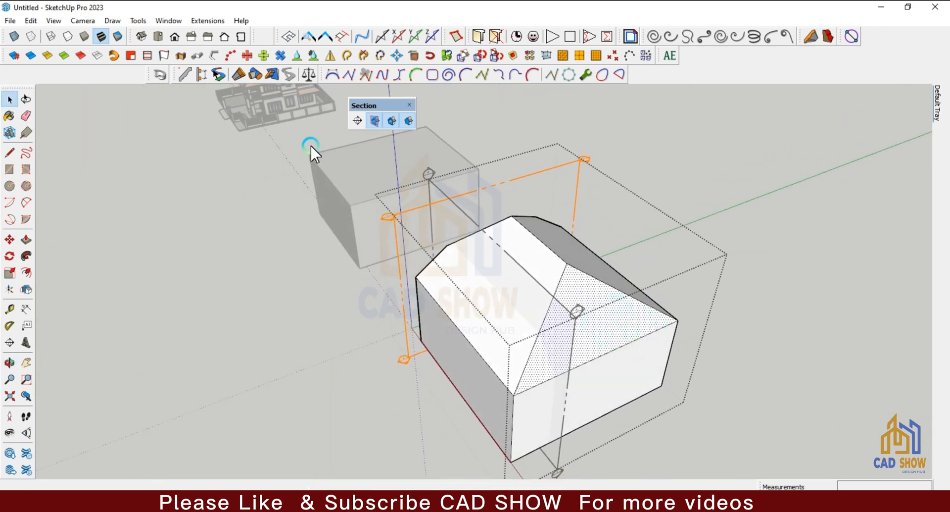
Step: Hide the section planes and display them again
left_click(373, 120)
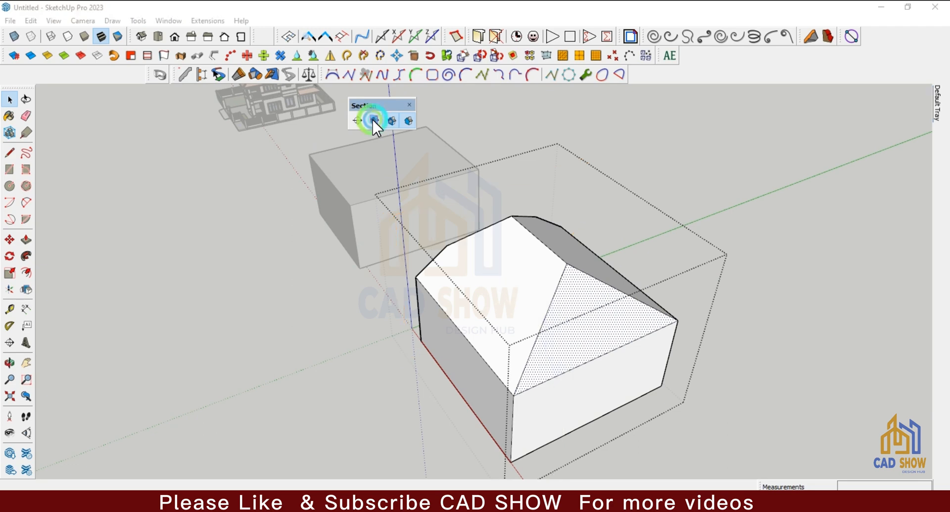
middle_click_drag(445, 208, 569, 248)
left_click(374, 120)
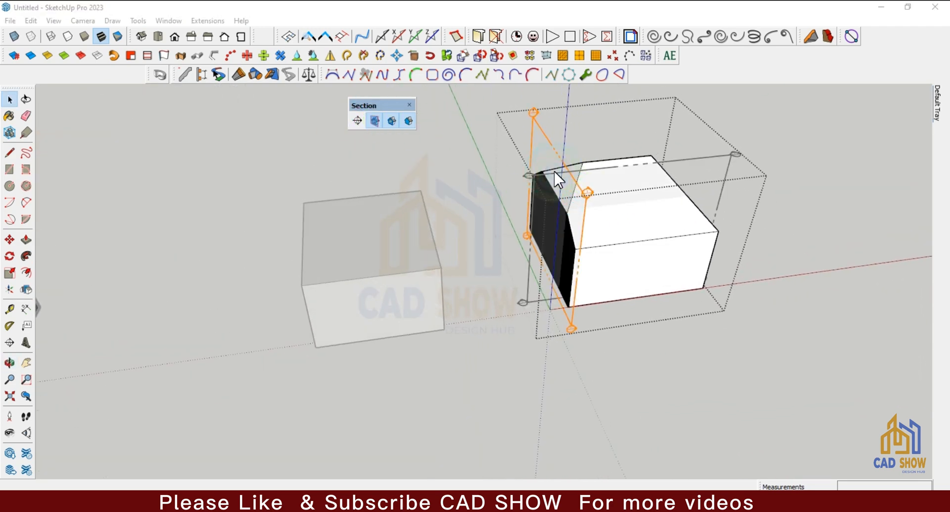
Step: Switch the section cuts off and on again twice, selecting the inactive lengthwise section plane of the hip-roofed group in between
middle_click_drag(554, 171, 468, 244)
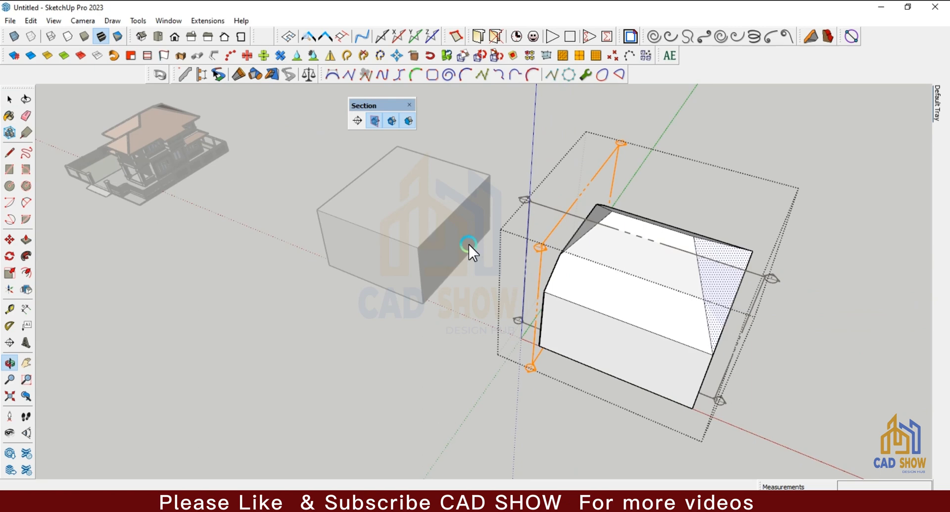
left_click(392, 120)
middle_click_drag(593, 237, 708, 267)
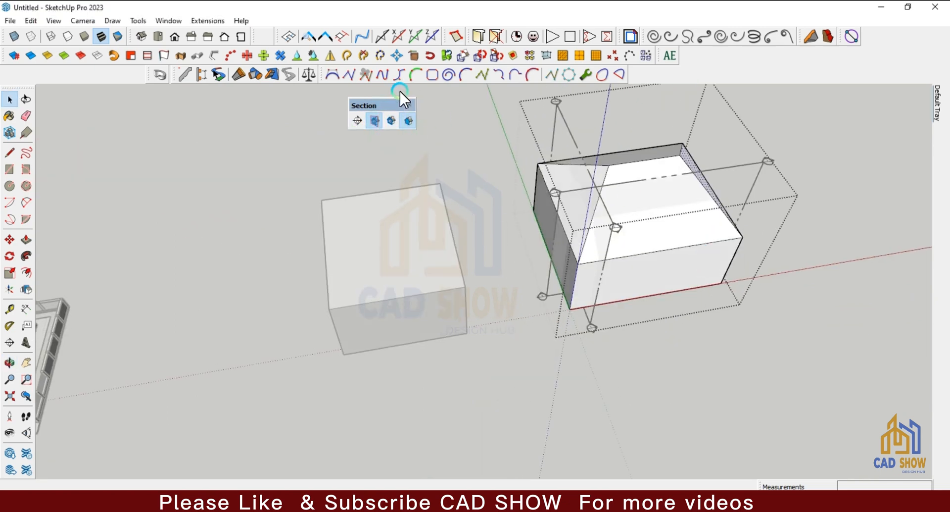
left_click(391, 123)
left_click(626, 186)
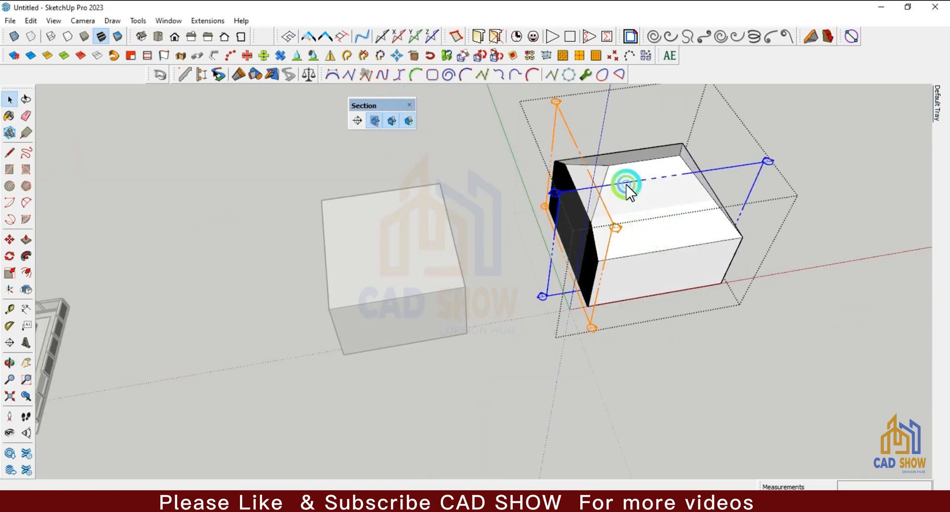
left_click(394, 123)
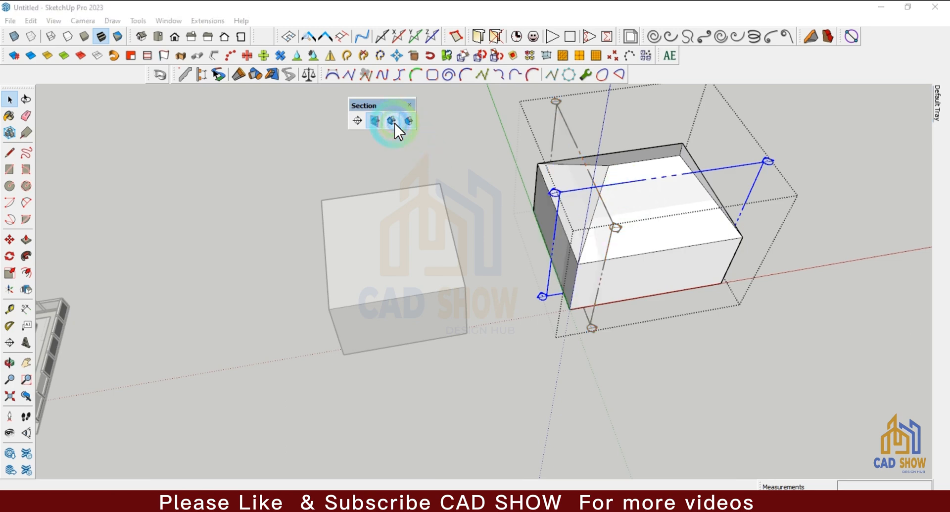
left_click(393, 122)
Step: Turn the section fill off and back on for the cut at the end of the hip roof
left_click(429, 121)
left_click(411, 120)
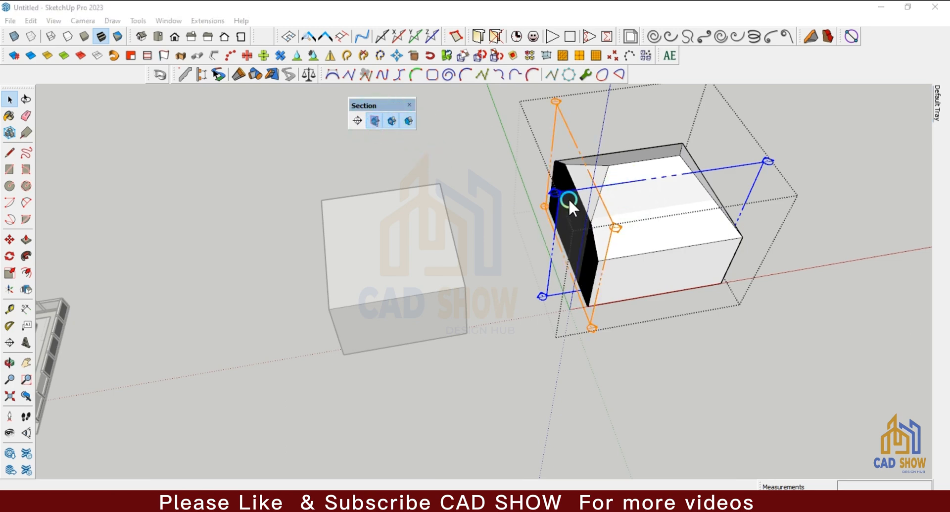
left_click(410, 120)
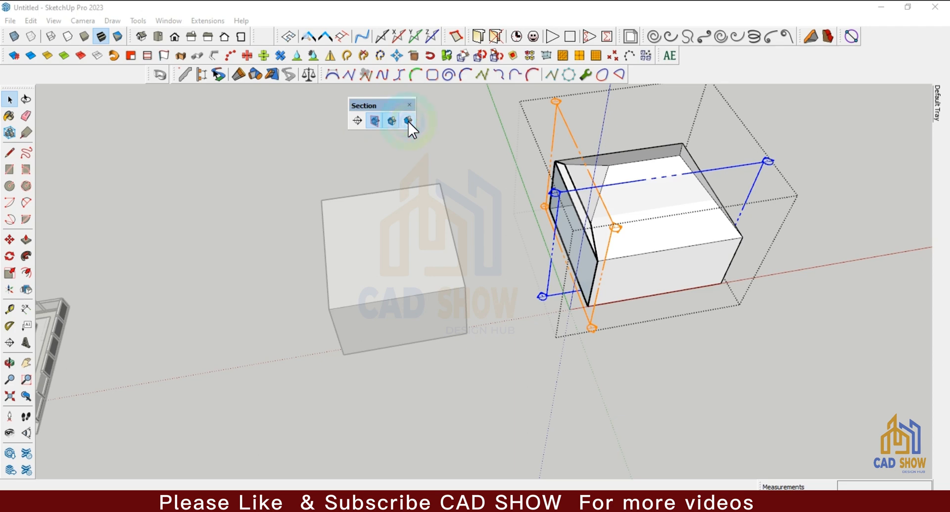
left_click(409, 121)
Step: Place a third section plane on the sloped end face of the hip roof, accepting the name Section 3
middle_click_drag(435, 188, 727, 297)
left_click(361, 124)
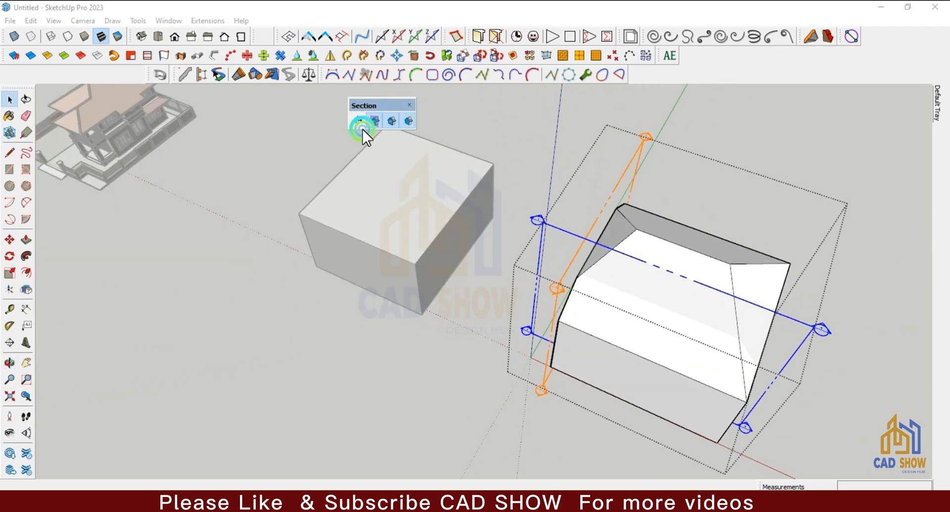
left_click(758, 292)
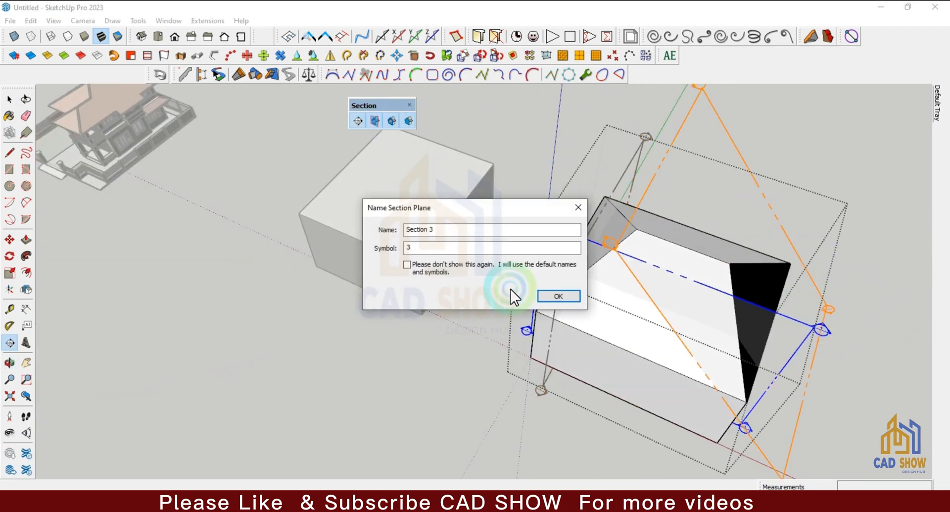
left_click(555, 296)
Step: Move the Section 3 plane inward by about 16' 6 9/16" so it slices the building at the roof slope's angle
left_click(747, 279)
left_click(753, 177)
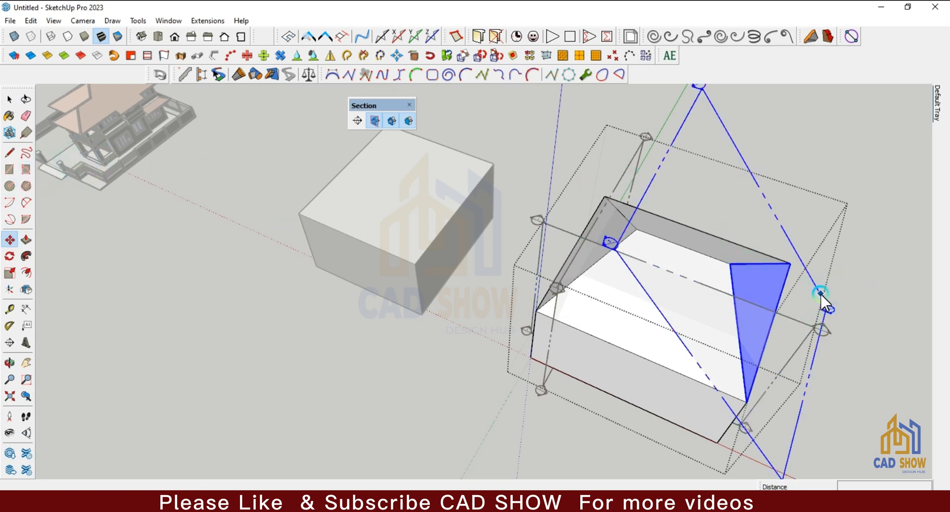
left_click_drag(820, 293, 774, 287)
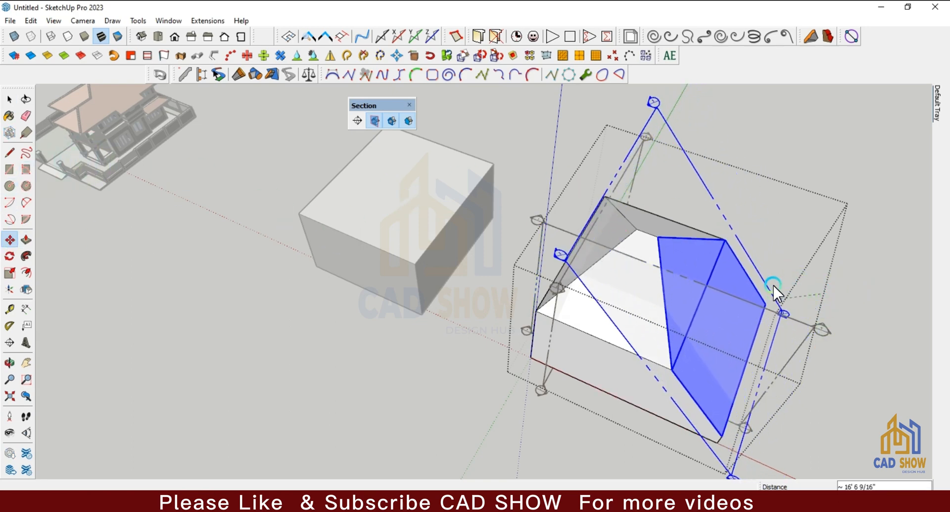
Step: Hide the section planes of the hip-roofed group while keeping its sloped cut
middle_click_drag(617, 258, 5, 94)
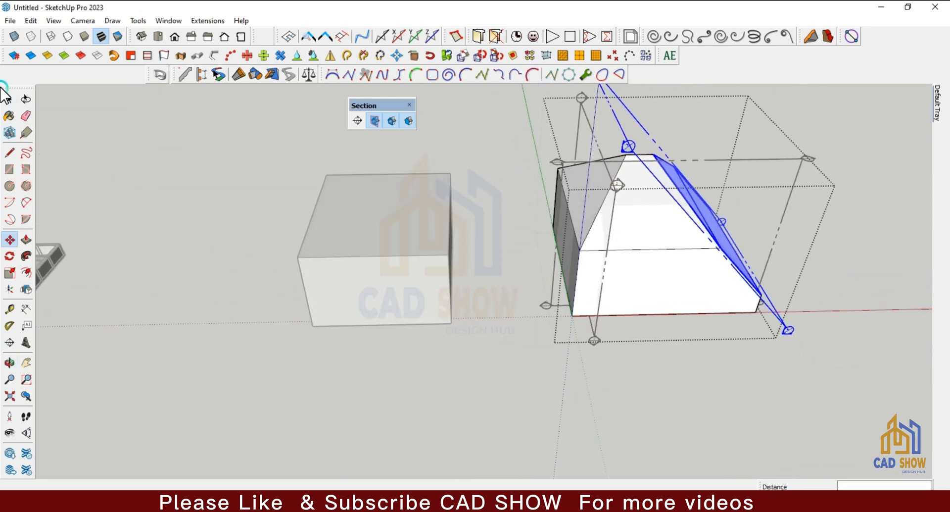
left_click(357, 121)
left_click(374, 120)
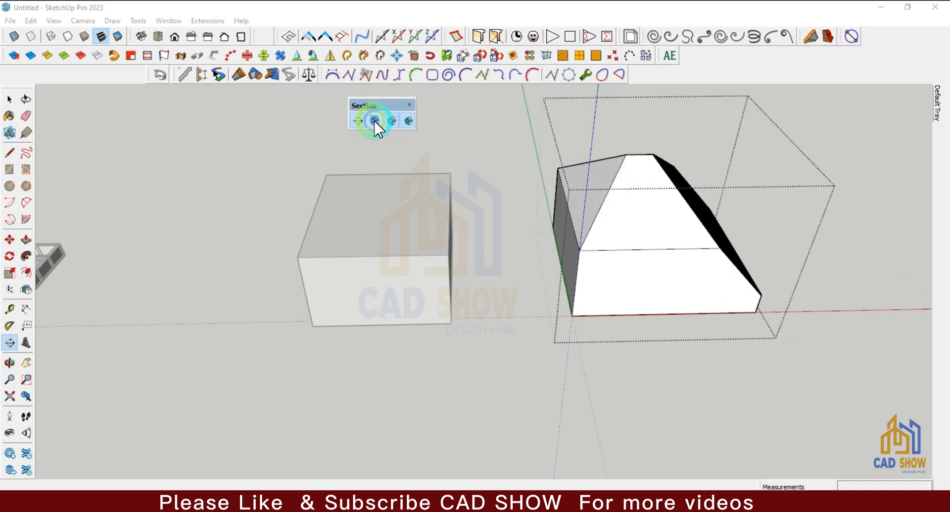
middle_click_drag(510, 178, 443, 203)
Step: Switch the section cuts off and back on, and turn off the section fill
left_click(392, 119)
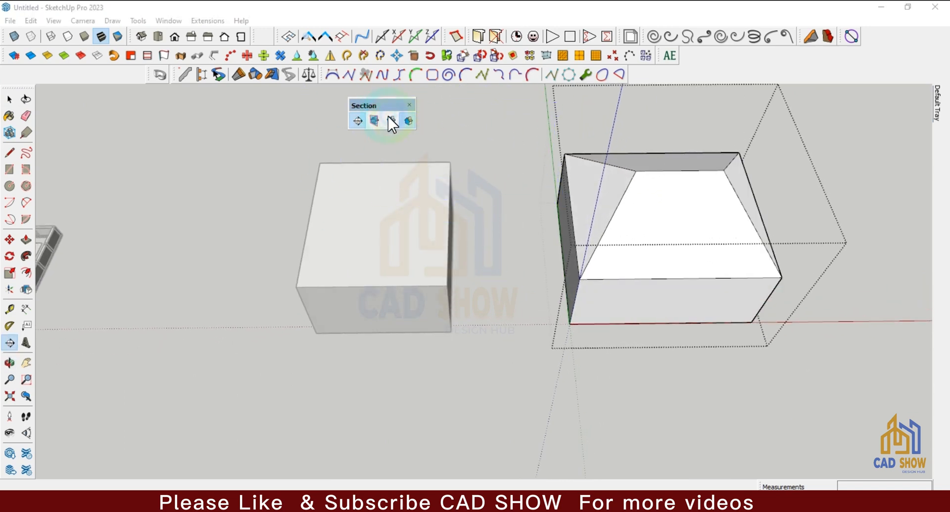
left_click(396, 122)
left_click(409, 120)
middle_click_drag(792, 240, 689, 221)
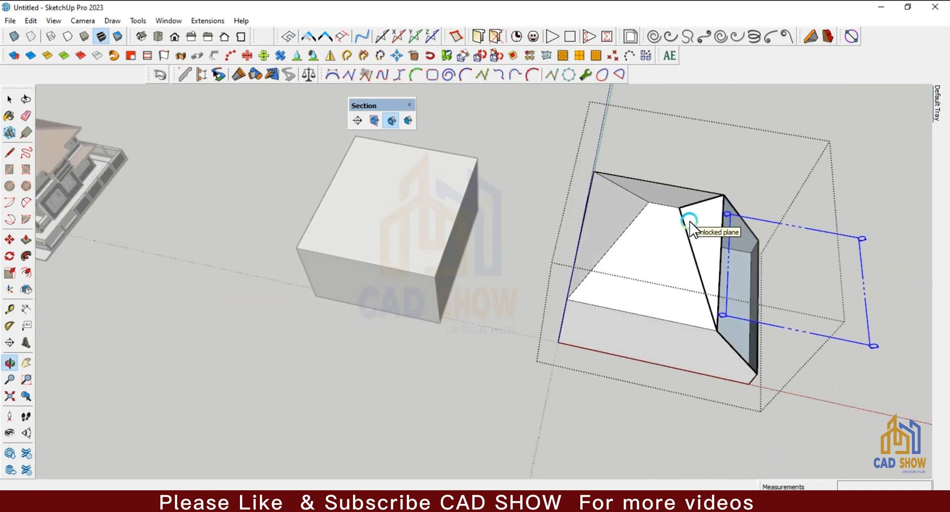
Step: Leave the hip-roofed group and make all of the plain box's geometry into a group
left_click(8, 101)
left_click(528, 358)
middle_click_drag(482, 310, 559, 257)
scroll(348, 227, "up", 1)
left_click(365, 242)
double_click(366, 242)
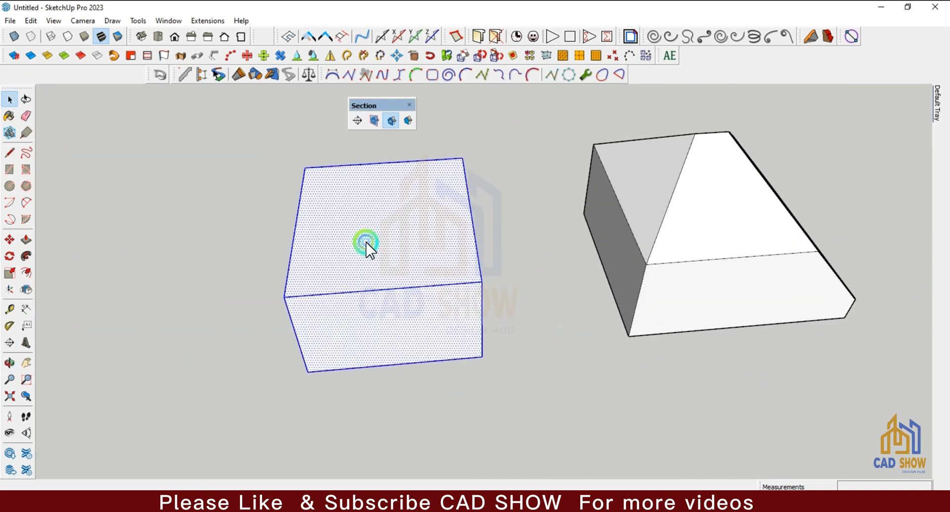
right_click(365, 243)
left_click(410, 105)
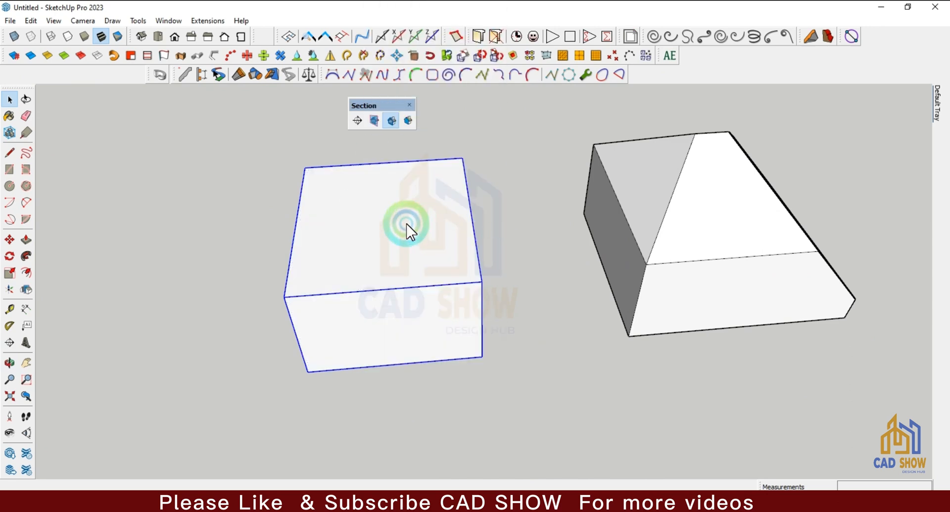
Step: Open the box group and place a section plane on its front face, accepting the name Section 4
double_click(394, 243)
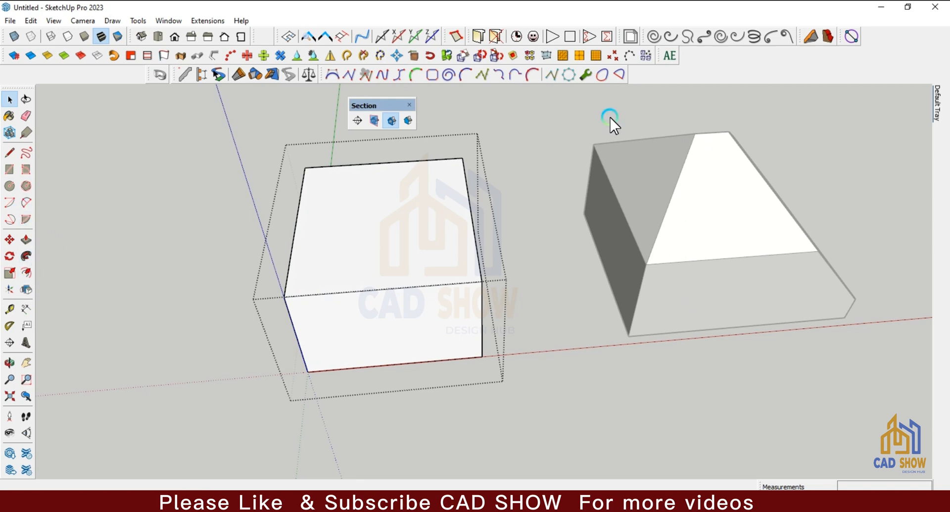
left_click(350, 121)
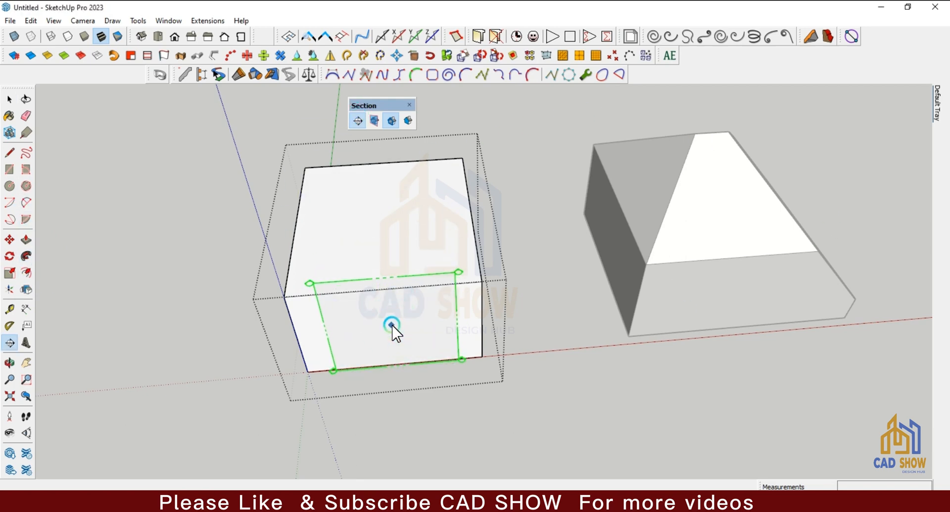
left_click(424, 314)
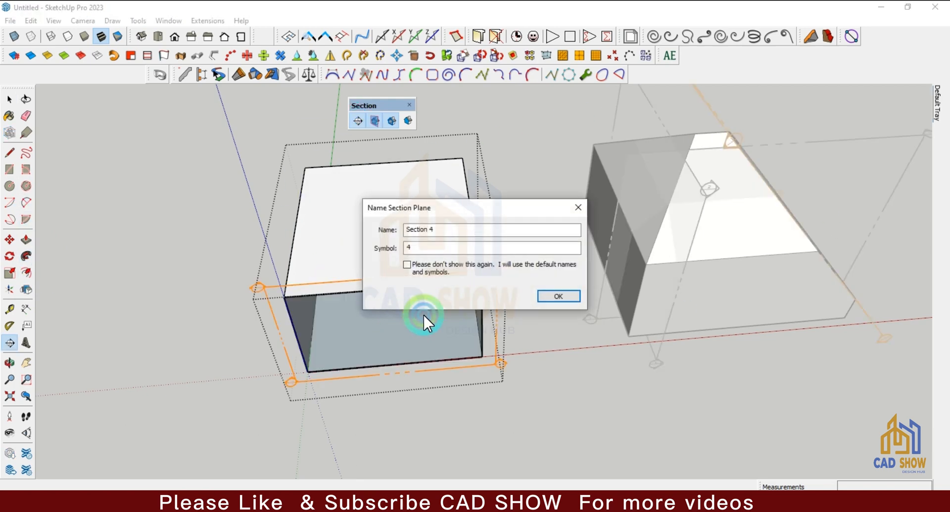
left_click(559, 296)
Step: Select the Section 4 plane on the box's front and hide the section planes
left_click(447, 275)
right_click(447, 274)
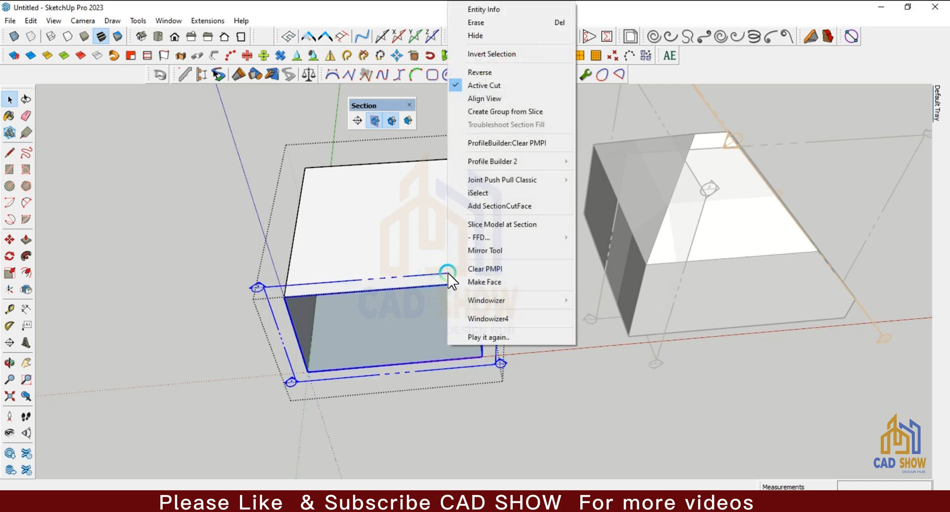
left_click(373, 121)
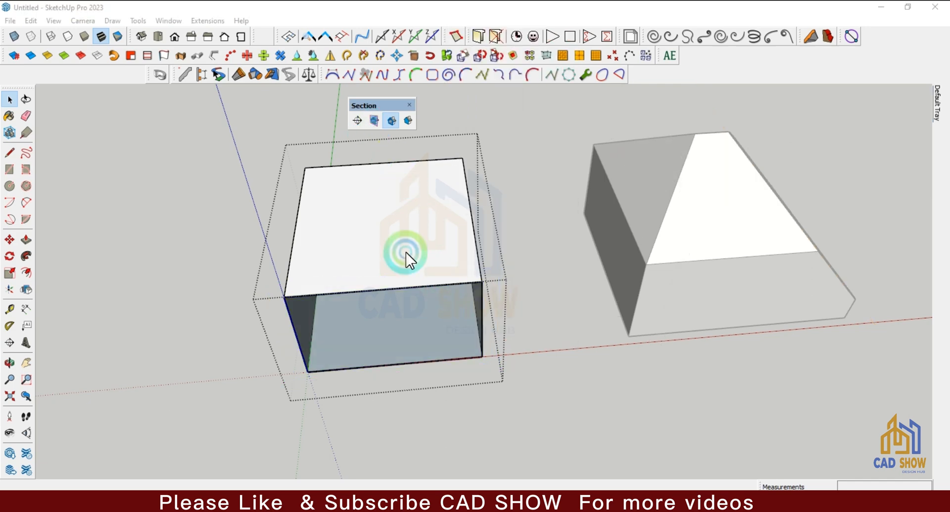
Step: Switch the box's section cuts off and on, and turn the section fill on and off again
left_click(391, 120)
left_click(391, 120)
left_click(407, 121)
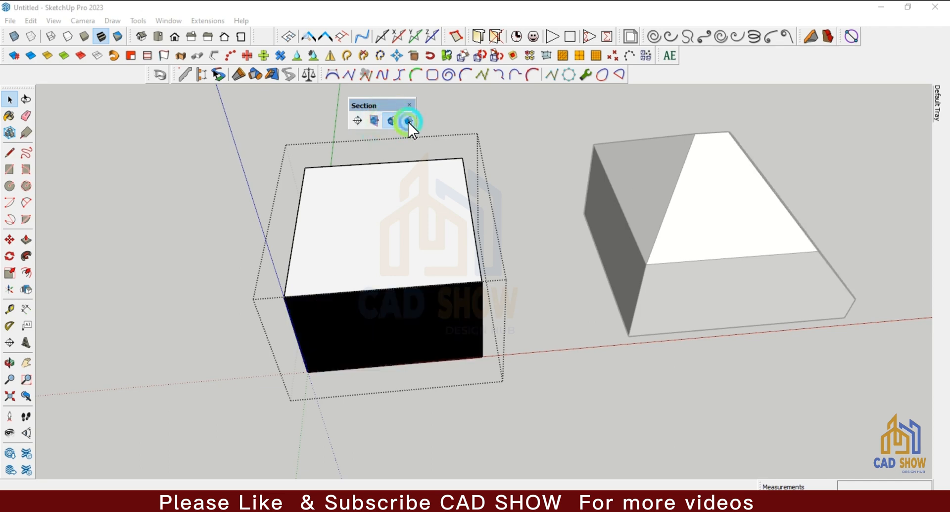
left_click(407, 121)
middle_click_drag(413, 287, 342, 278)
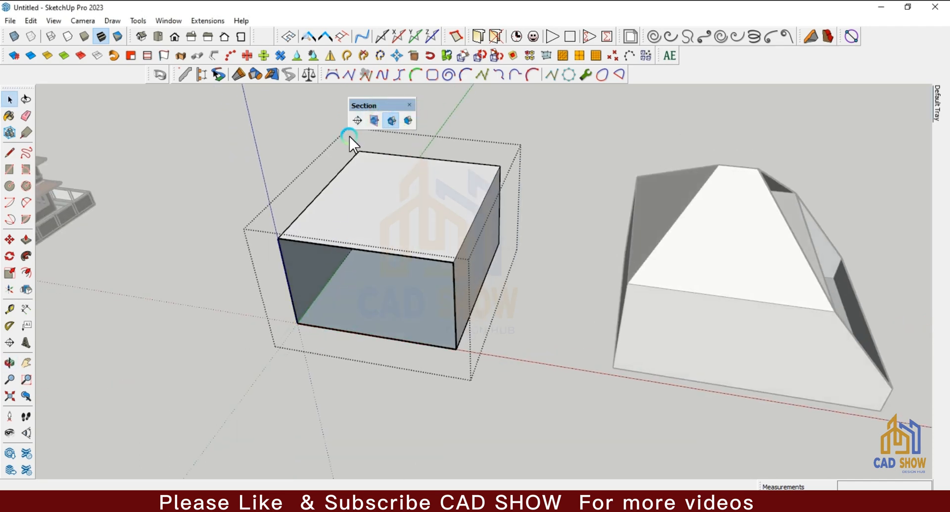
Step: Display the section planes again and move the Section 4 plane inward through the box
left_click(375, 123)
left_click(303, 271)
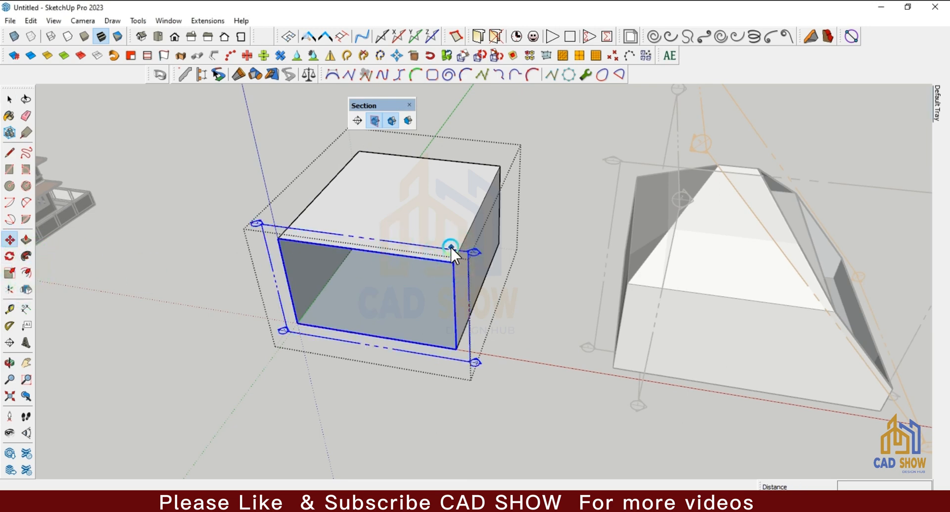
left_click_drag(450, 245, 479, 215)
middle_click_drag(343, 313, 371, 357)
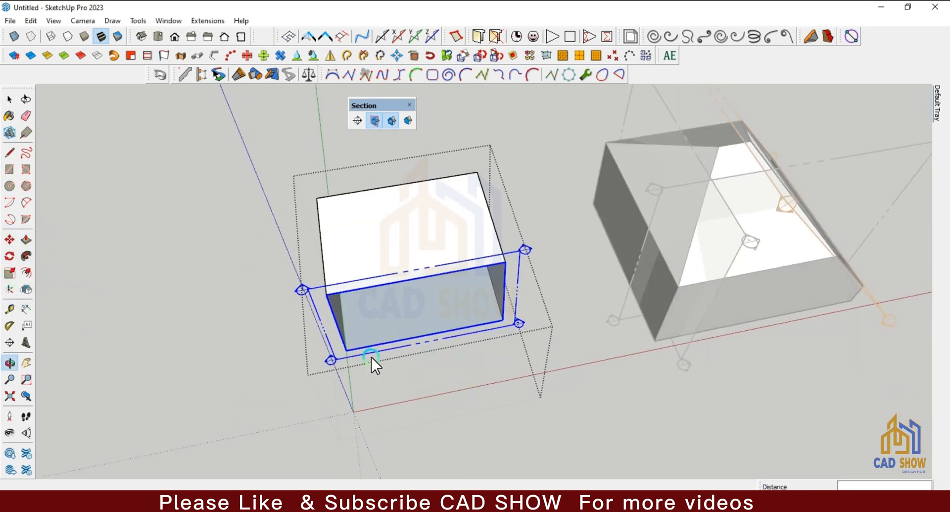
Step: Place another section plane on the box's top face, accepting the default name
left_click(358, 122)
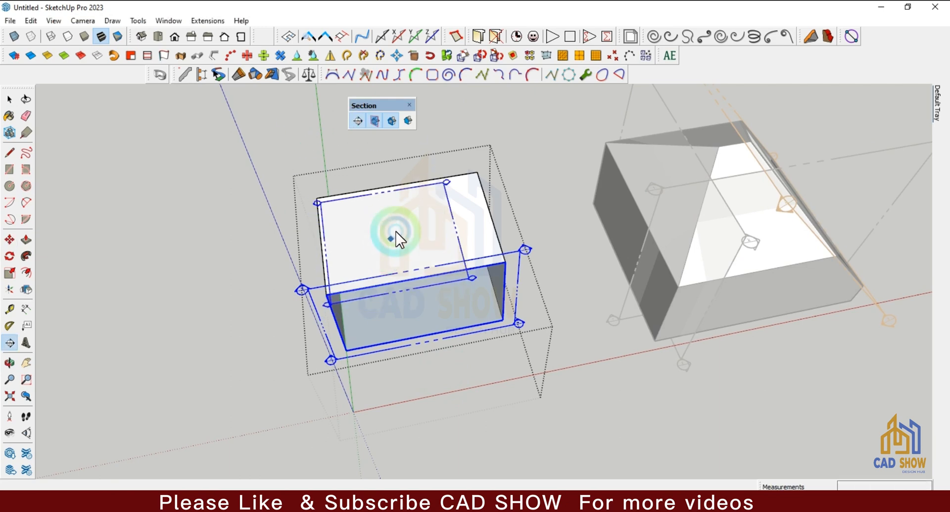
left_click(391, 224)
left_click(559, 297)
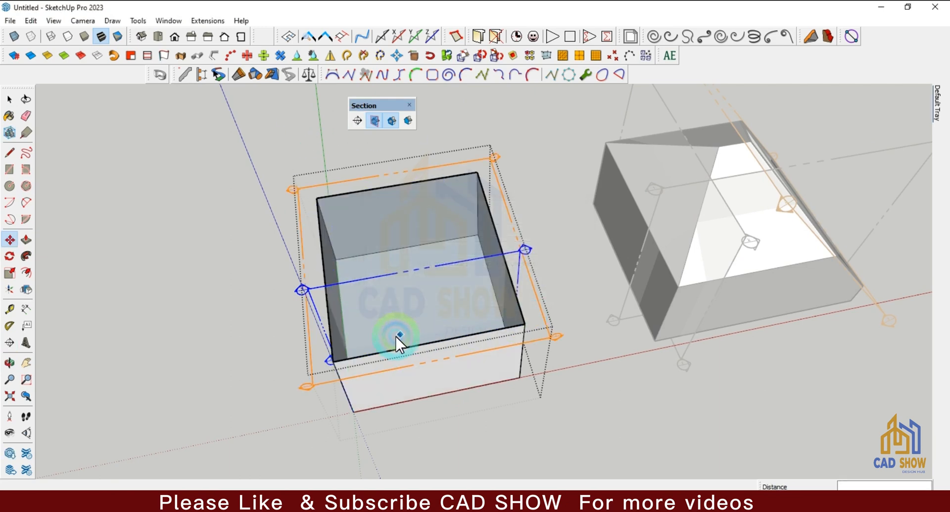
Step: Move the horizontal section plane down by about 18' 9" to cut through the lower part of the box
middle_click_drag(399, 339, 510, 307)
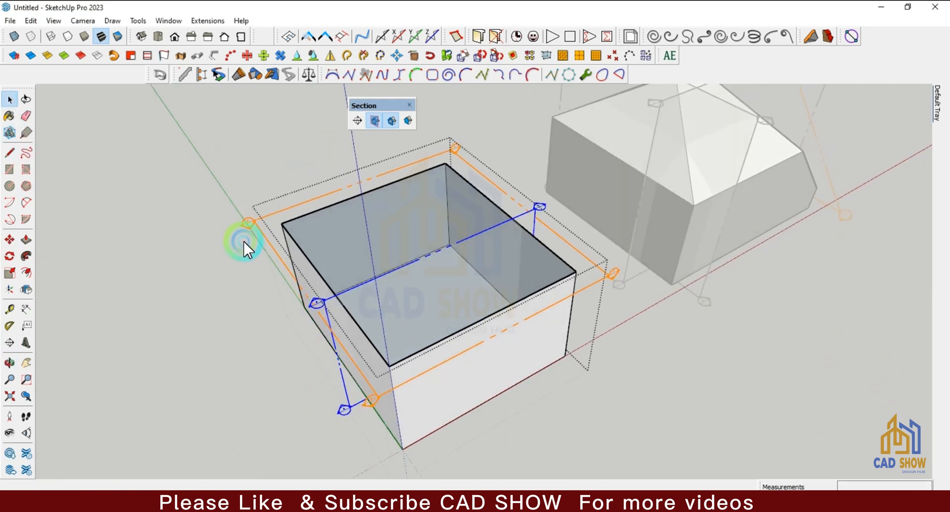
left_click(133, 217)
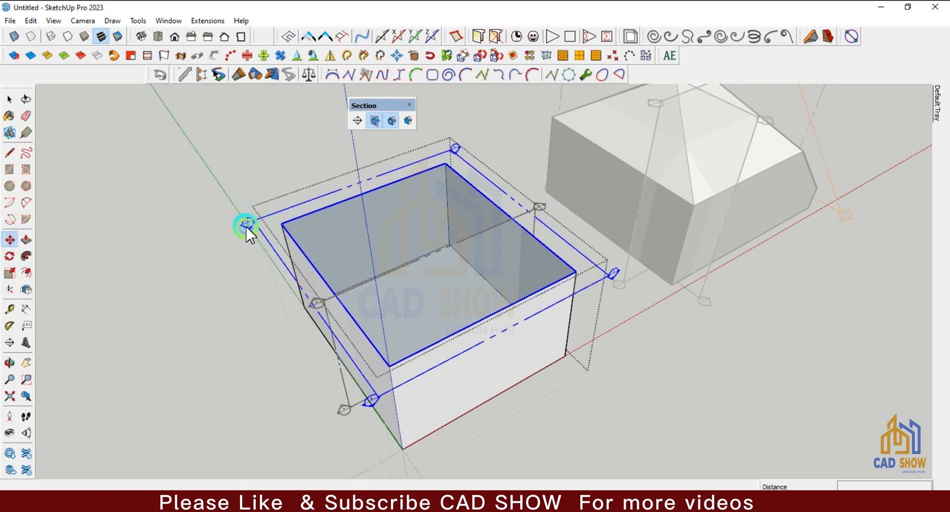
left_click(312, 202)
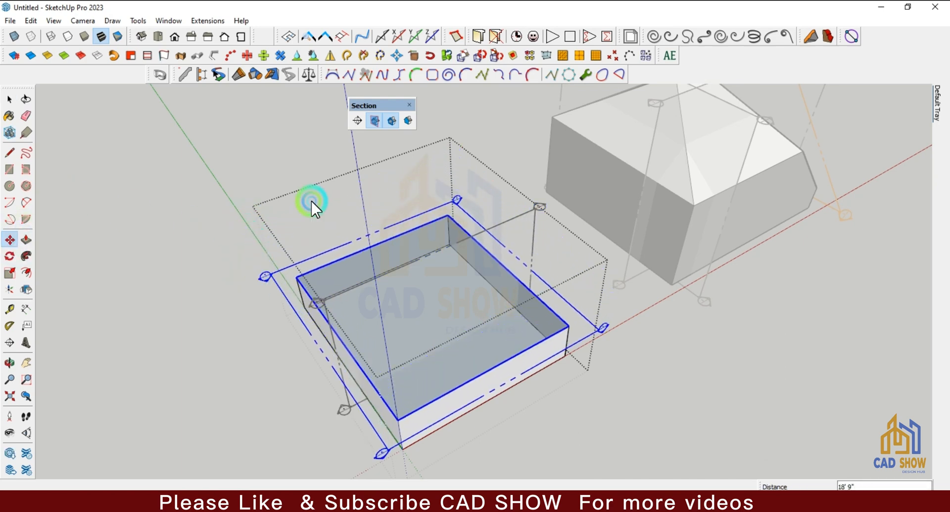
Step: Turn on the section fill for the box's horizontal cut and inspect the filled face
left_click(410, 119)
middle_click_drag(552, 293, 577, 276)
scroll(416, 262, "up", 3)
scroll(416, 262, "down", 3)
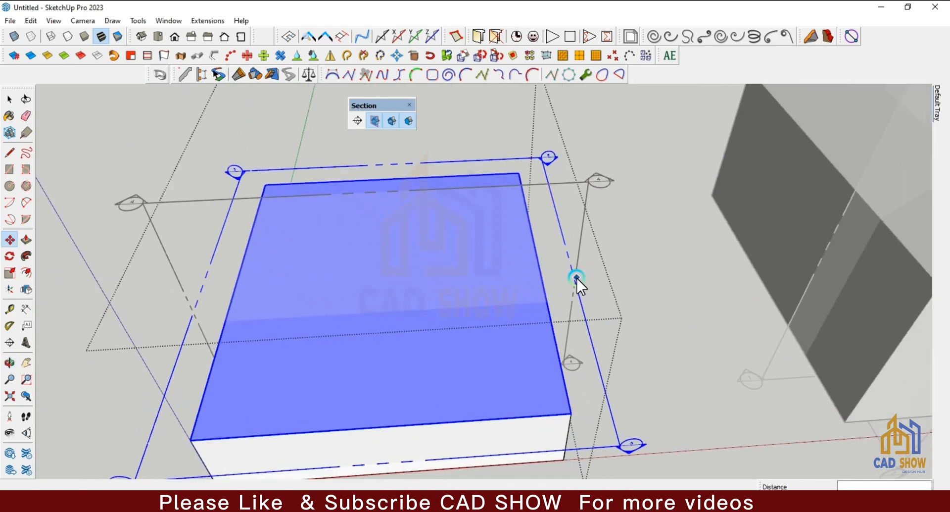
scroll(577, 279, "down", 2)
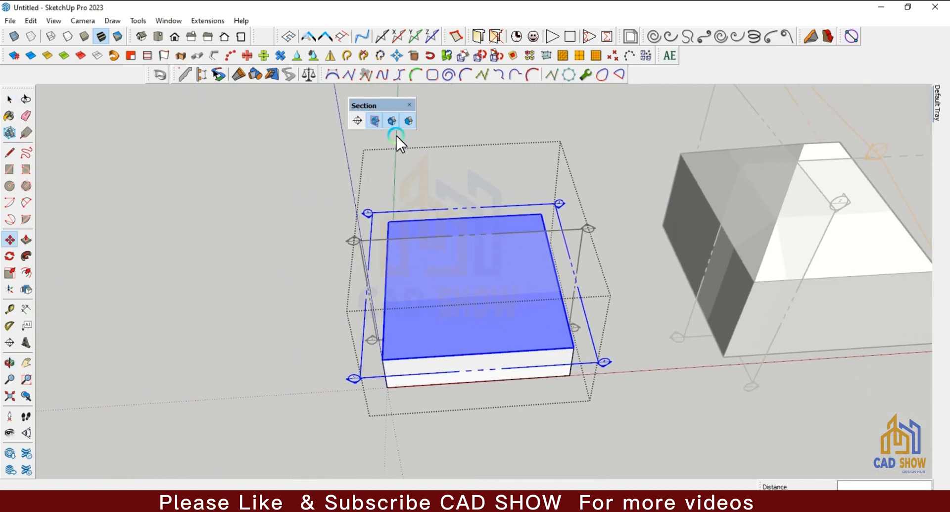
Step: Toggle the section planes and section cuts off and on again, and switch off the section fill
left_click(376, 122)
left_click(378, 124)
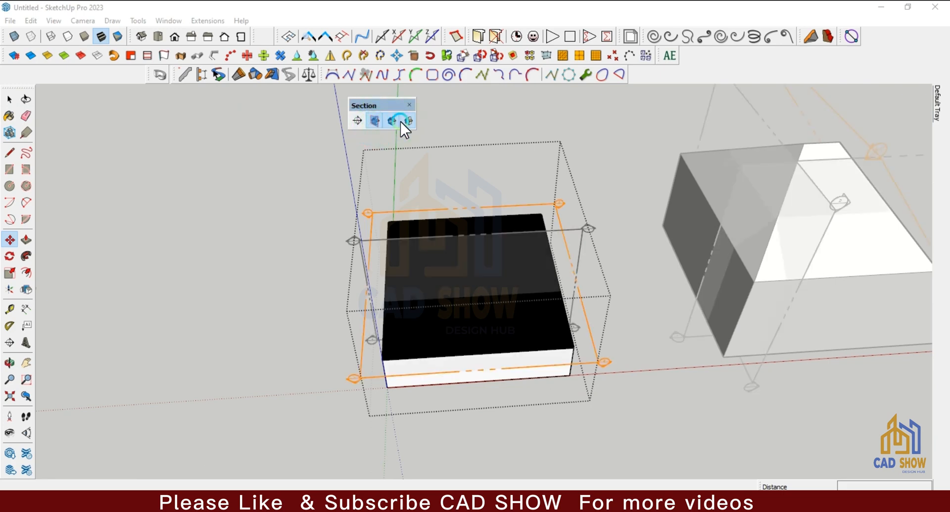
left_click(389, 124)
left_click(391, 122)
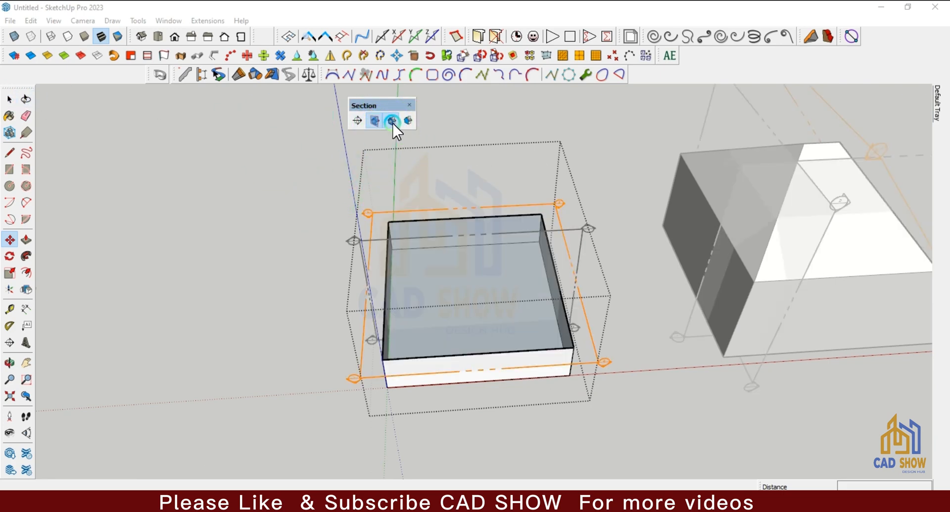
Step: Hide the section planes and leave the box group
left_click(374, 122)
left_click(38, 94)
scroll(615, 239, "down", 6)
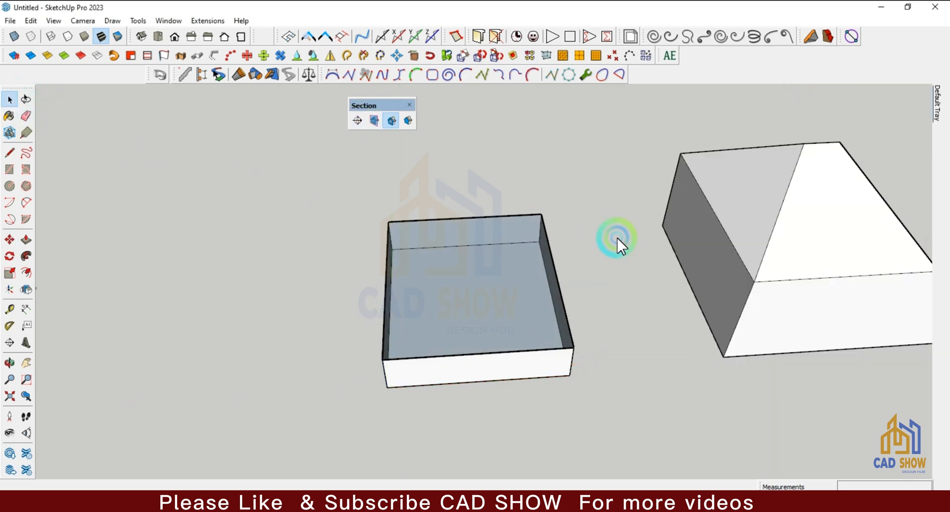
Step: Copy the house component into the space between the original house and the cut box
scroll(368, 287, "up", 3)
scroll(369, 287, "up", 2)
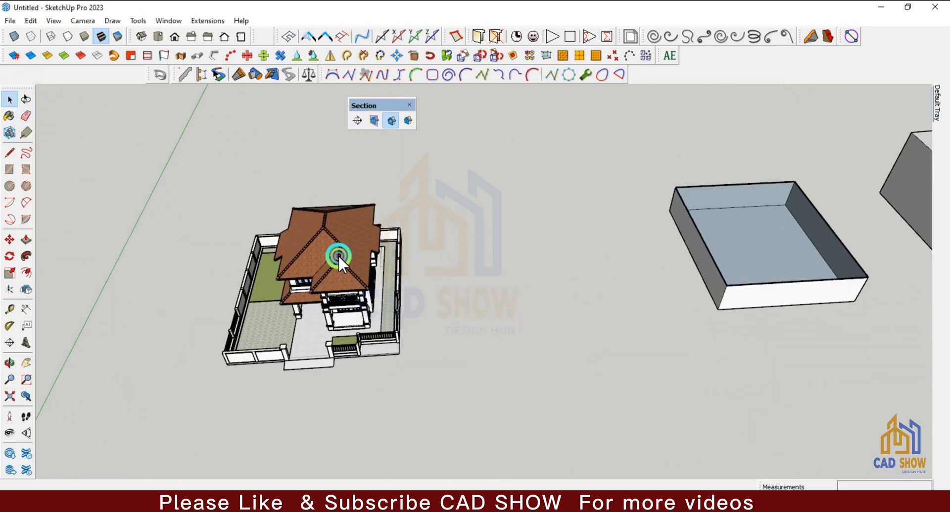
left_click(296, 268)
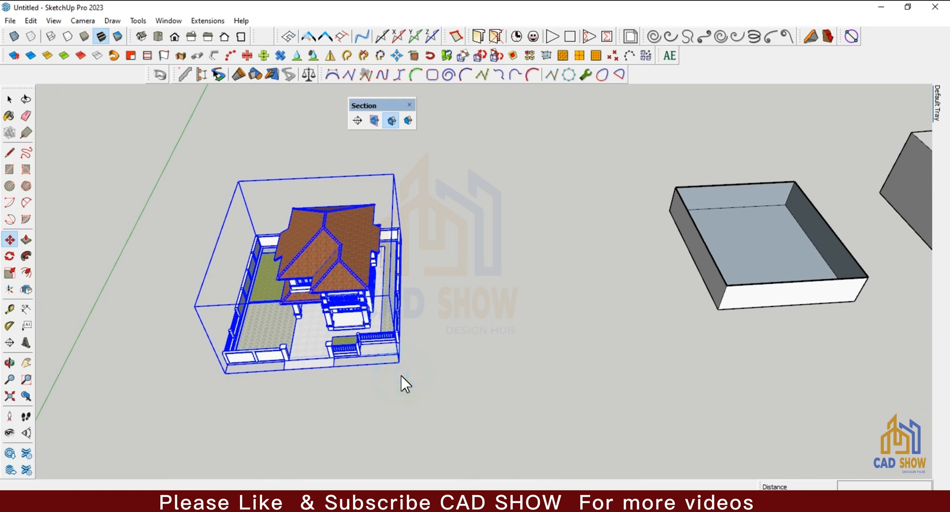
key("ctrl")
left_click_drag(400, 374, 676, 359)
key("space")
left_click(357, 257)
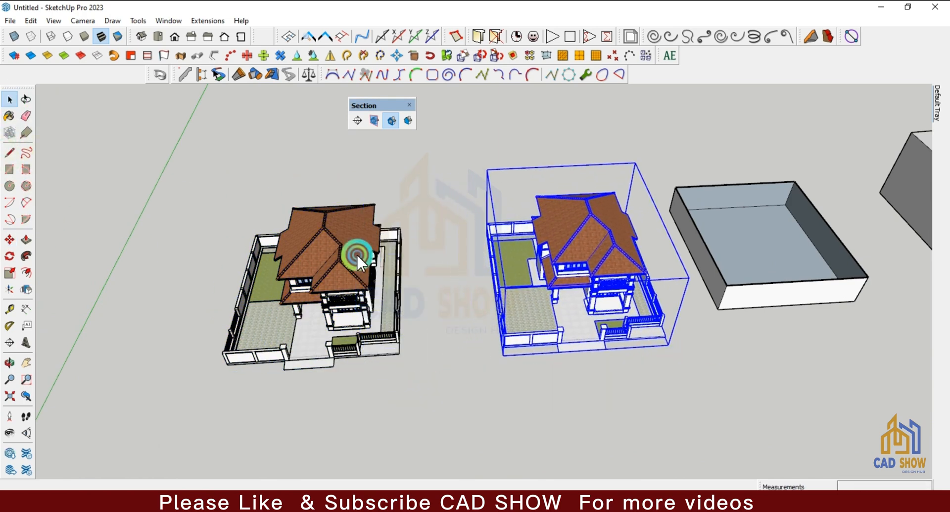
left_click(414, 296)
scroll(721, 297, "up", 5)
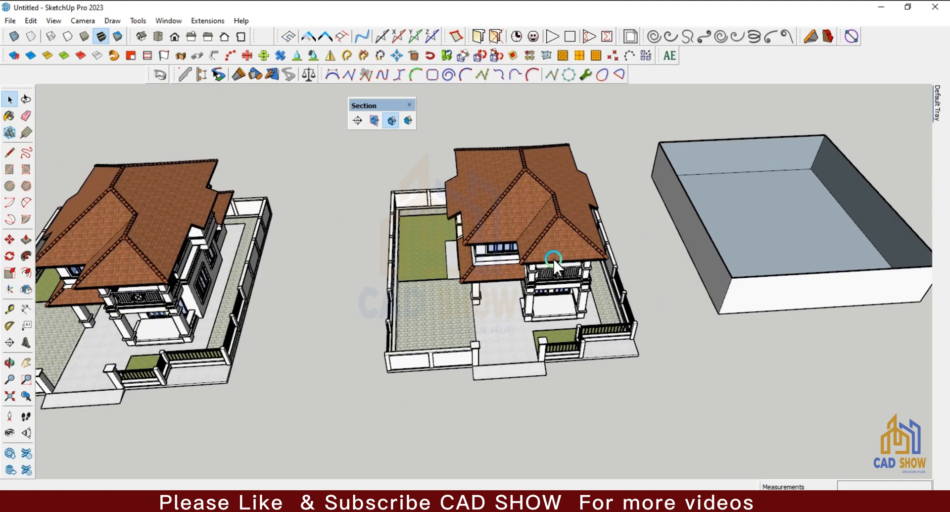
Step: Try to place a horizontal section plane inside the house copy while it is still linked to the original
middle_click_drag(553, 257, 547, 239)
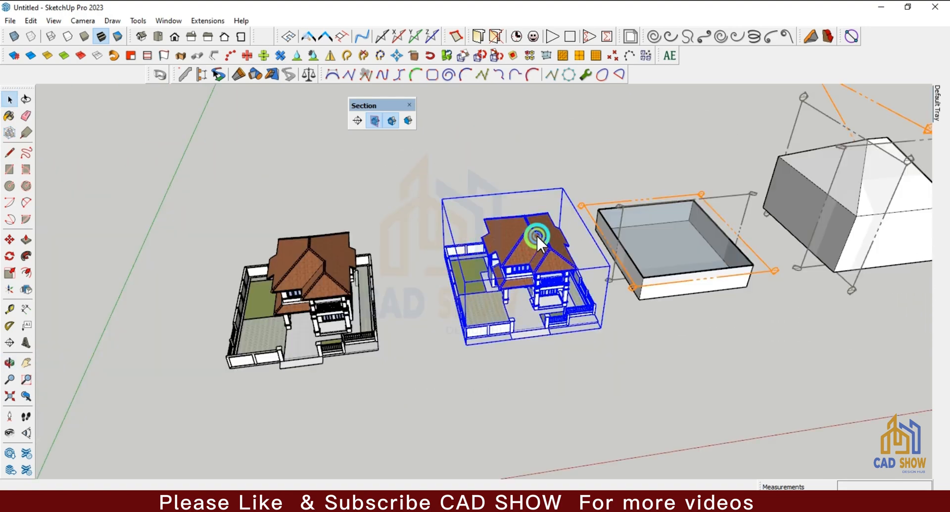
double_click(538, 236)
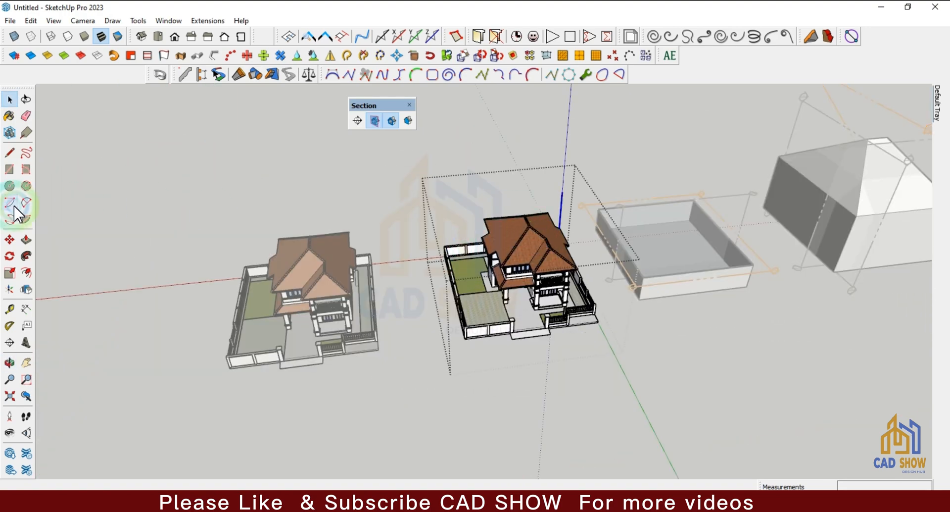
key("shift")
left_click(528, 226)
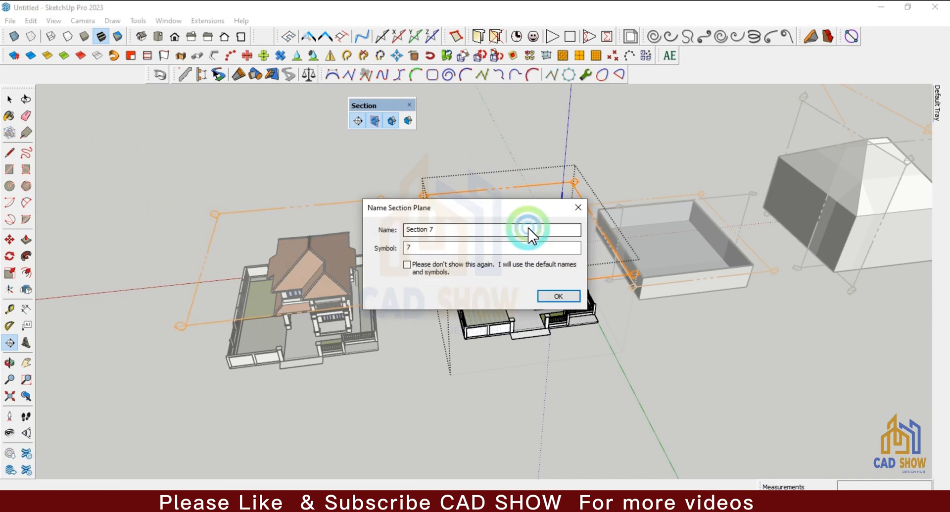
left_click(554, 295)
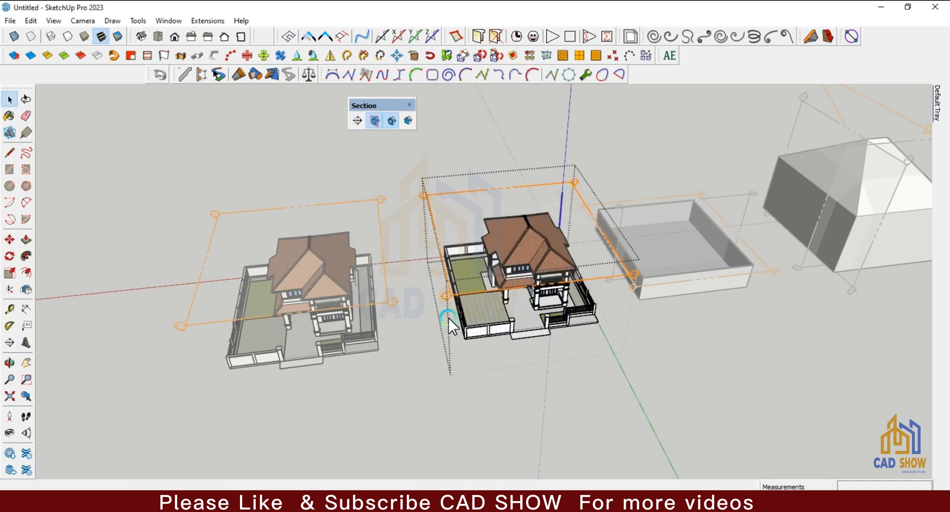
left_click(11, 240)
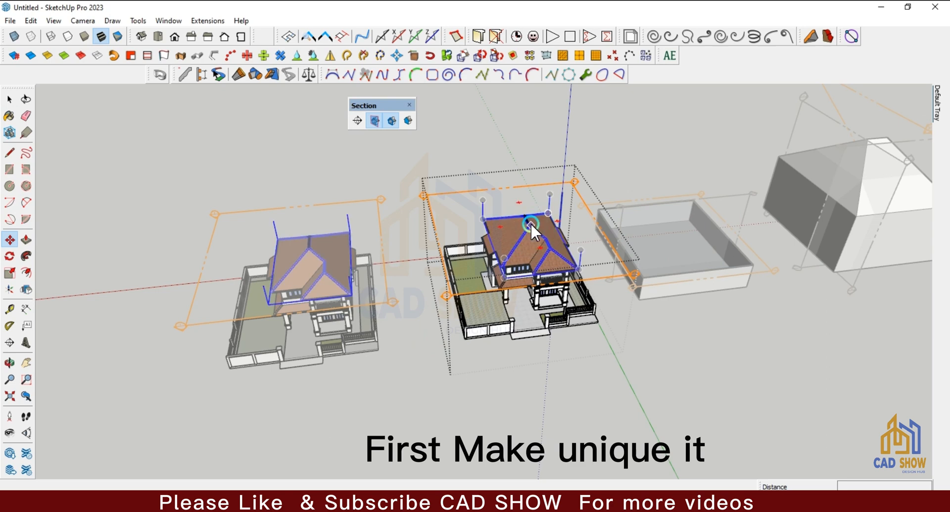
left_click(11, 99)
left_click(465, 194)
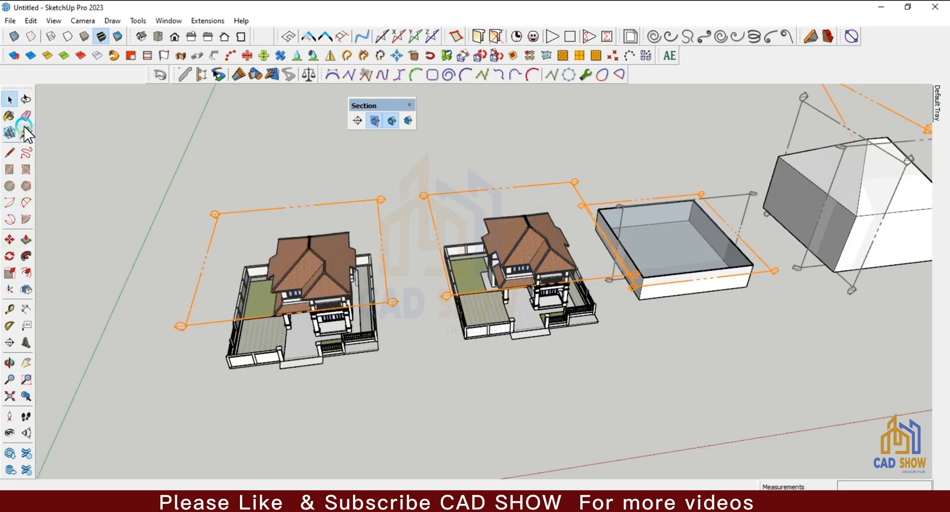
key("Return")
key("ctrl+z")
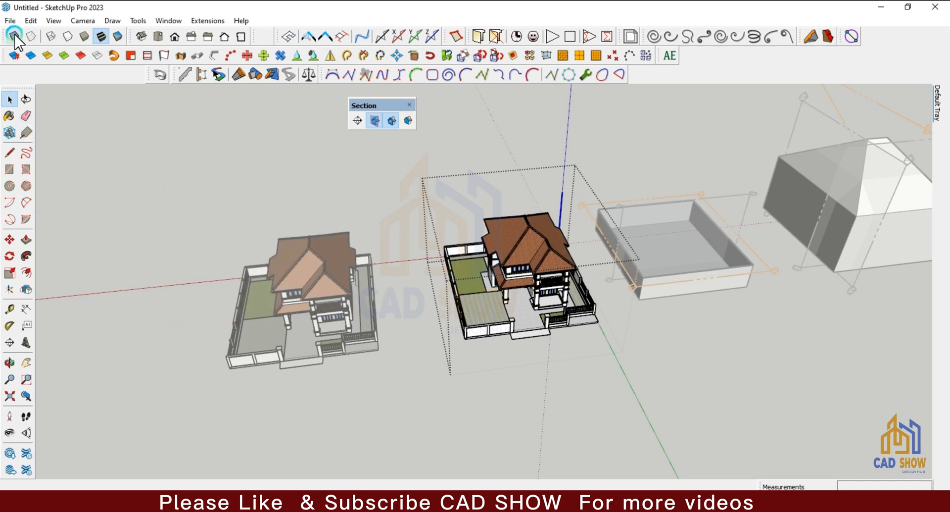
left_click(506, 339)
left_click(331, 196)
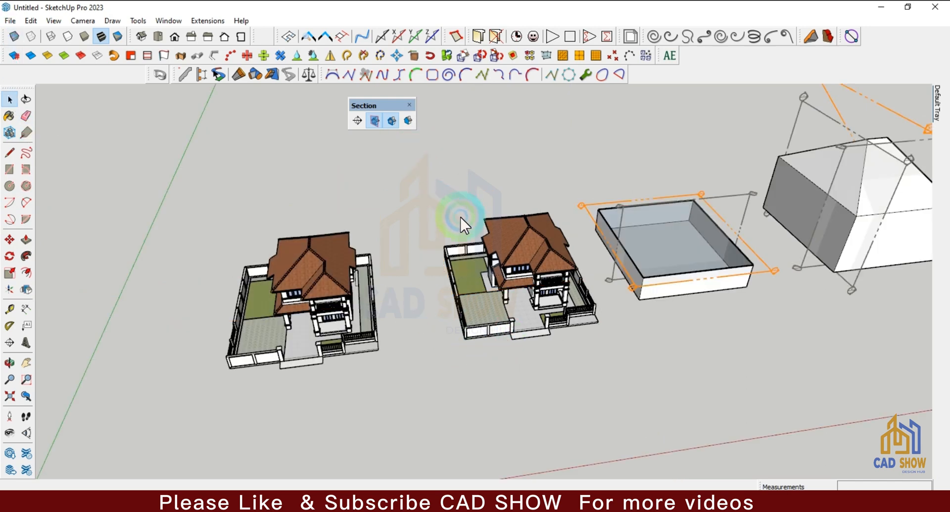
Step: Make the house copy unique so it is independent of the original house
left_click(500, 229)
right_click(500, 231)
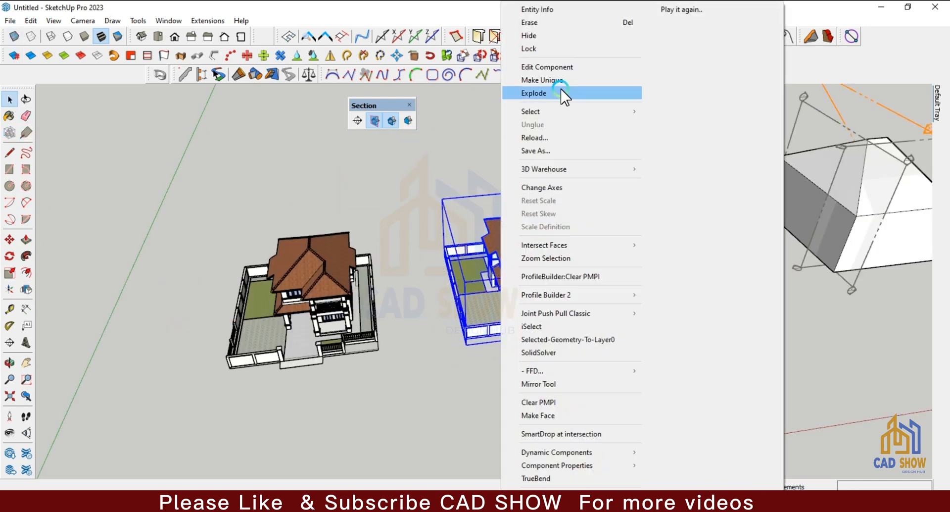
left_click(437, 194)
left_click(402, 206)
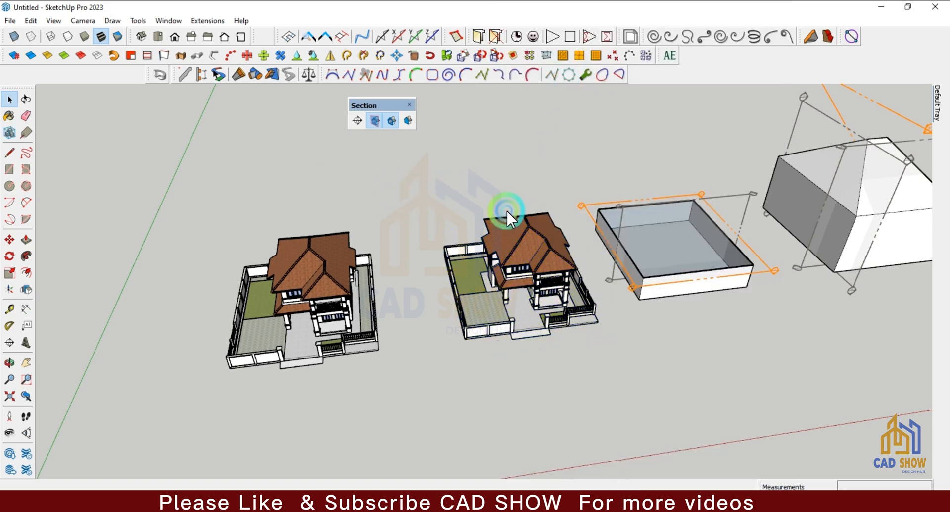
Step: Place a horizontal section plane from the roof inside the unique house copy, accepting the default name and symbol
left_click(506, 224)
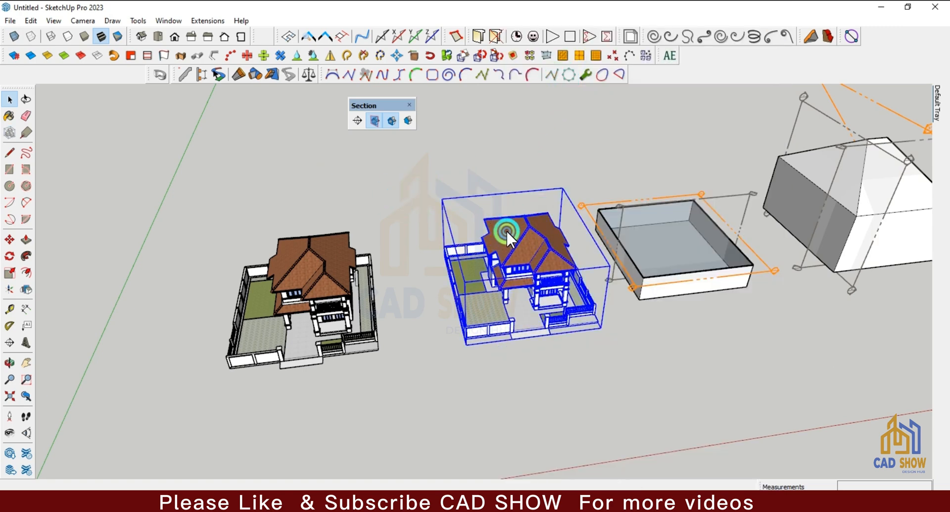
double_click(506, 230)
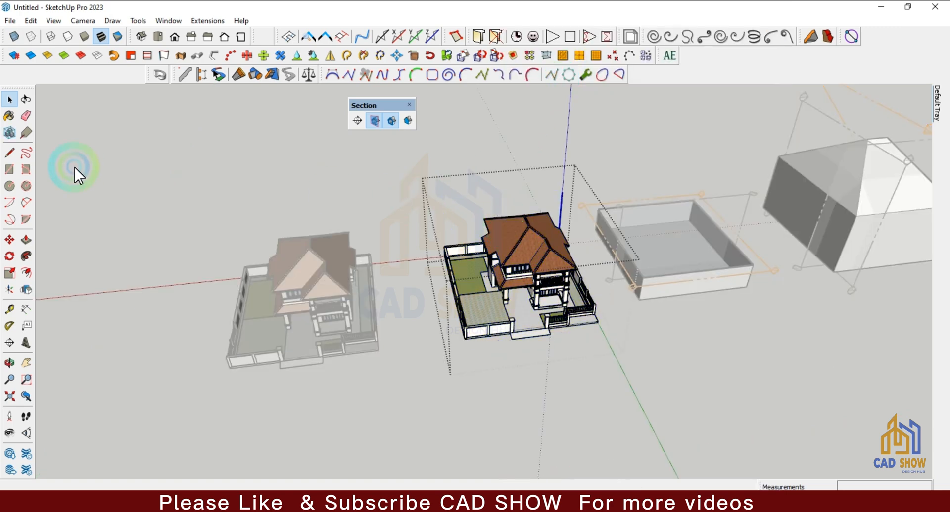
left_click(356, 120)
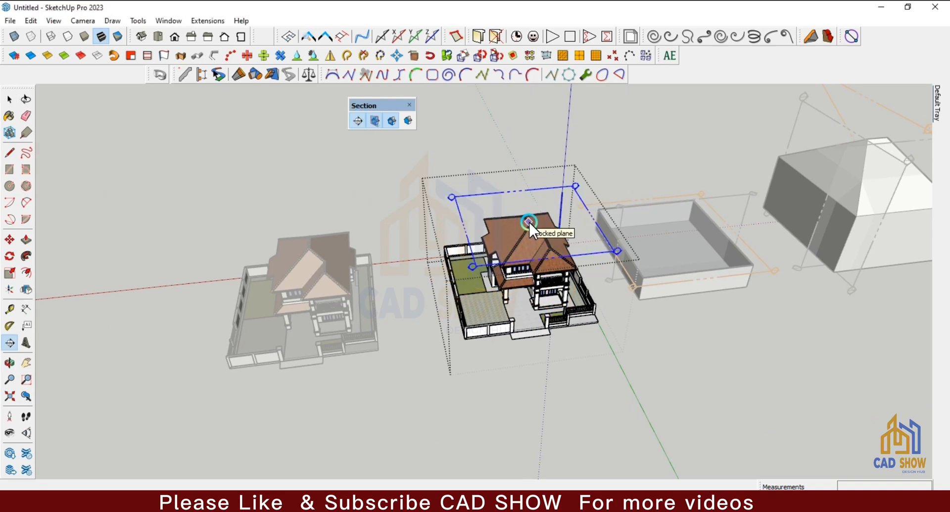
left_click(529, 221)
left_click(547, 293)
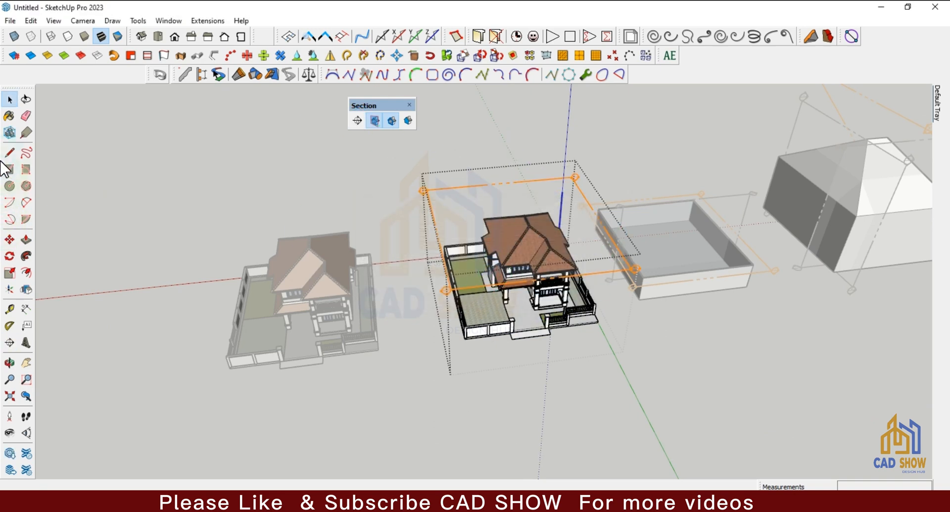
Step: Move the house copy's section plane down by about 29' to cut through the ground-floor walls
left_click(462, 286)
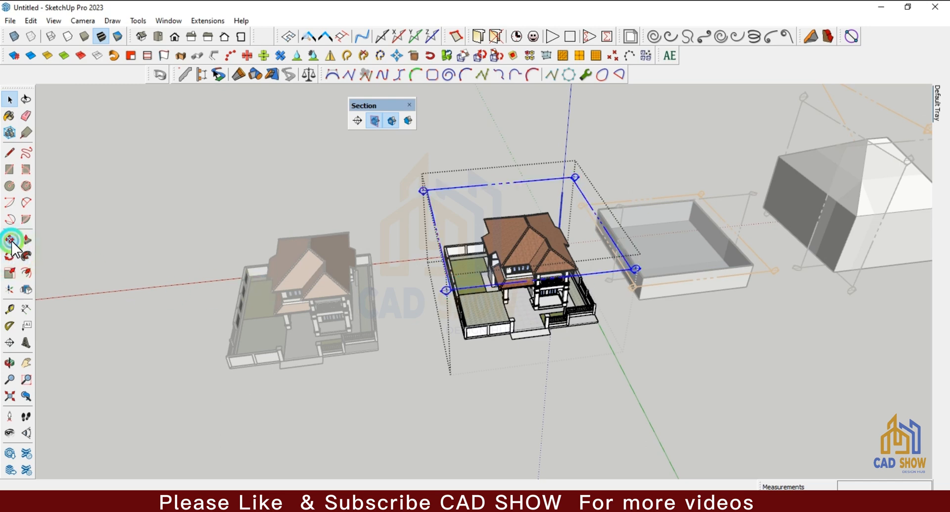
left_click(625, 268)
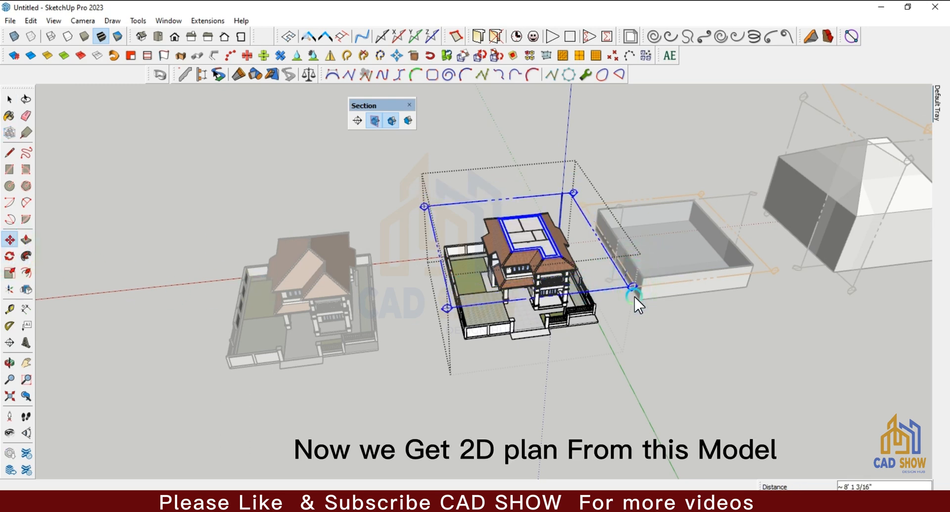
left_click(636, 312)
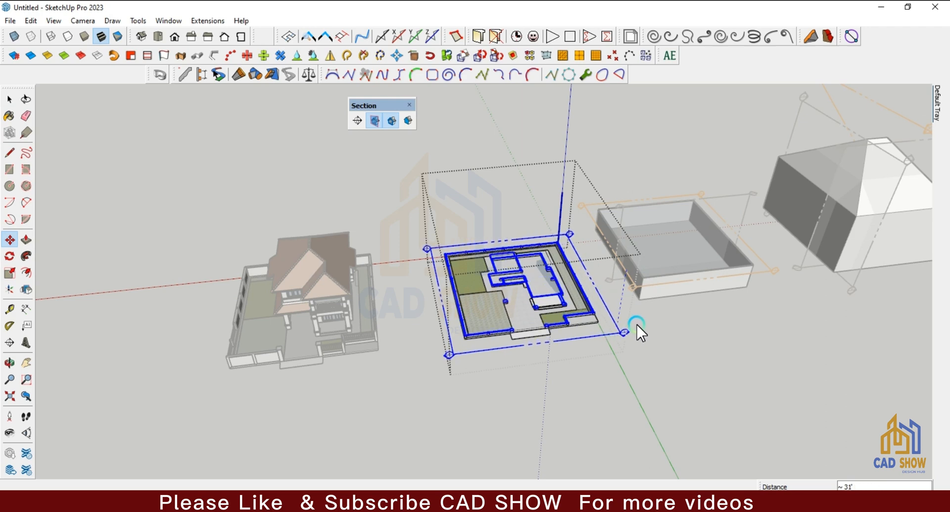
left_click(637, 322)
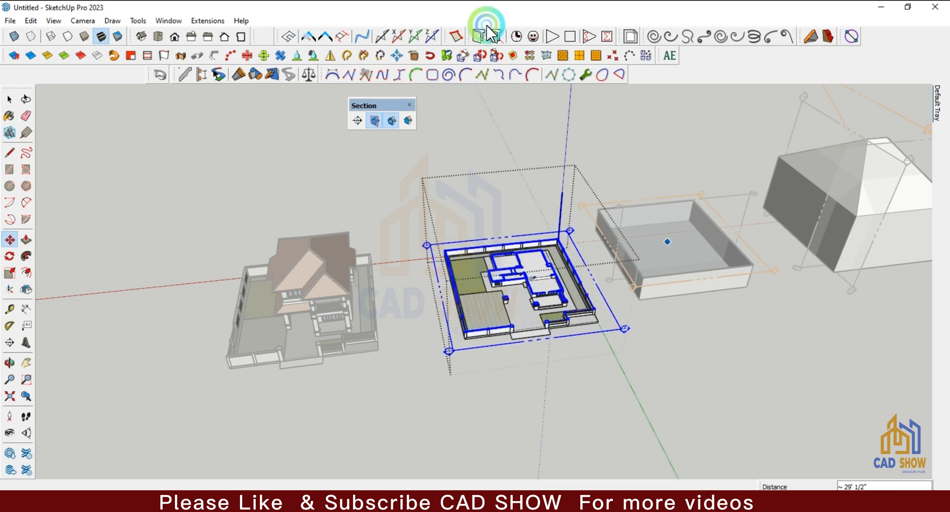
left_click(11, 100)
Step: Toggle the section cuts and section fill on the house copy, hide the section planes and leave the component
scroll(549, 297, "up", 8)
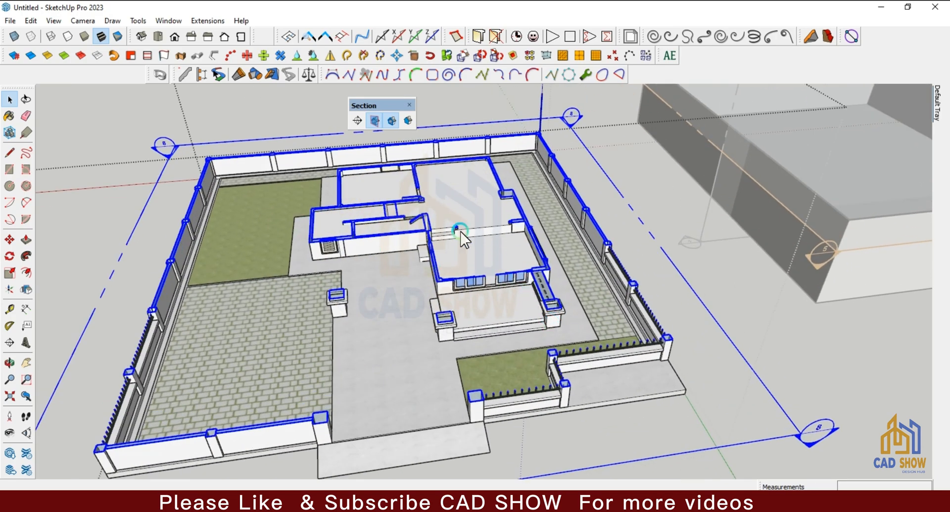
scroll(435, 228, "down", 3)
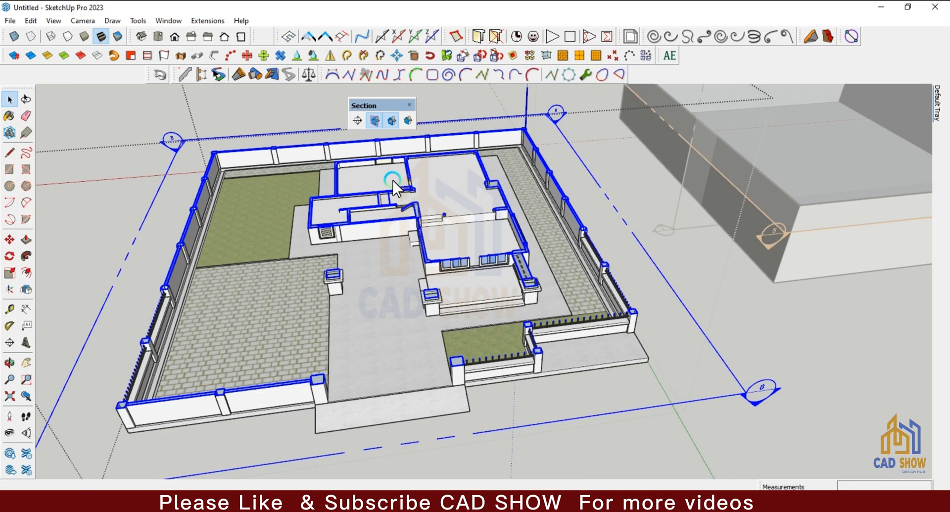
left_click(393, 120)
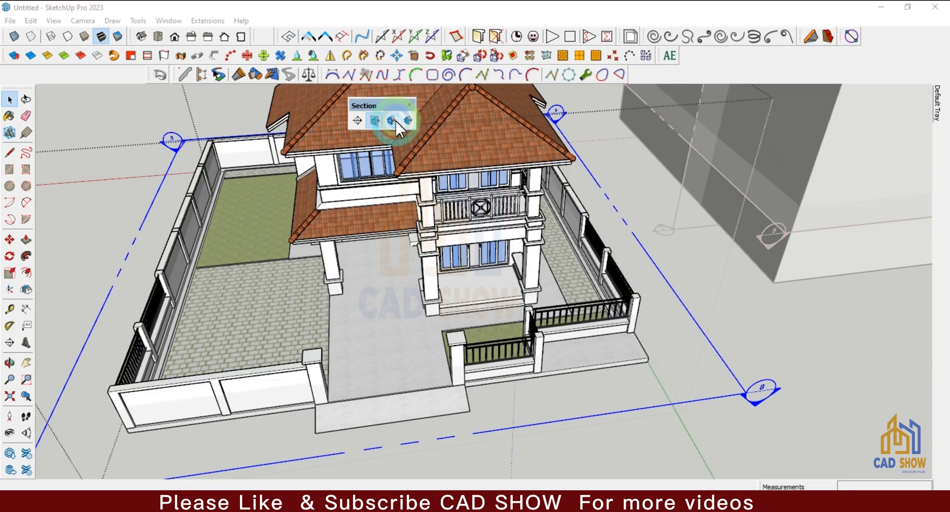
left_click(393, 120)
left_click(409, 120)
left_click(409, 120)
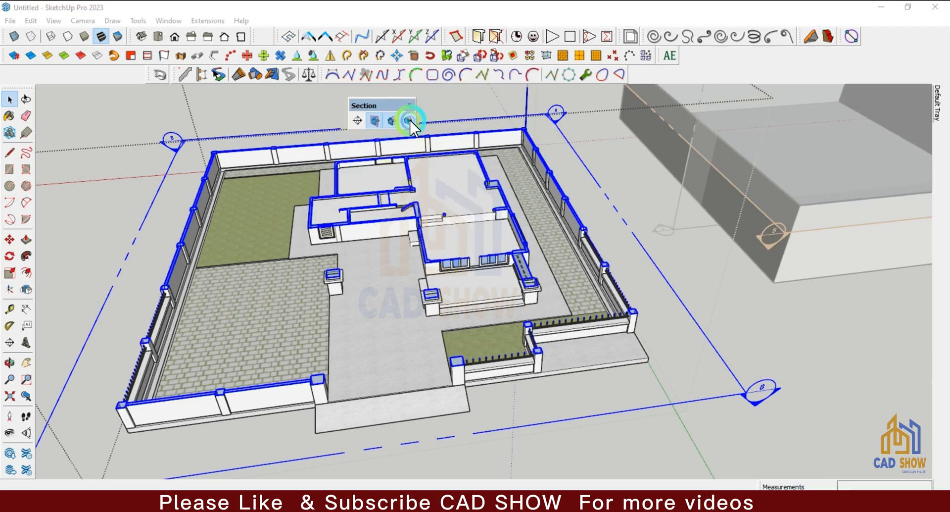
left_click(374, 121)
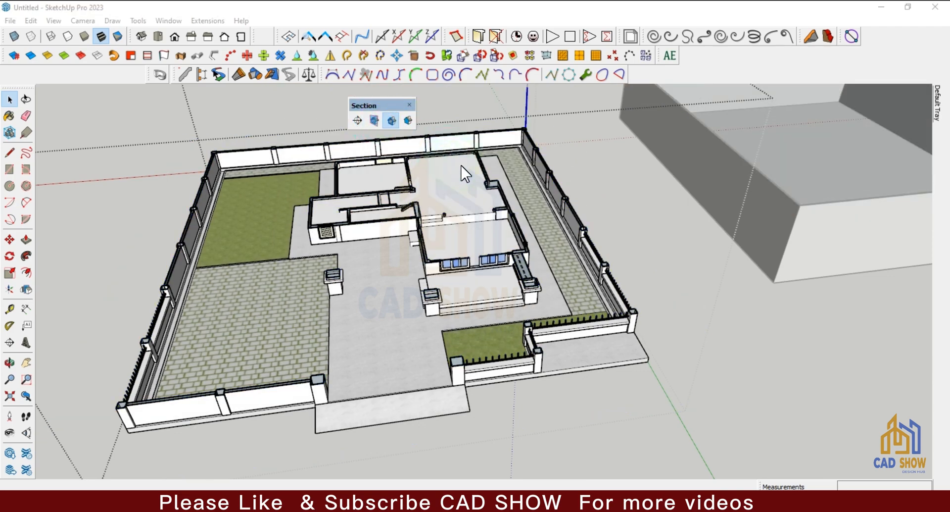
scroll(328, 206, "down", 5)
left_click(151, 120)
Step: Show the cut house copy as a 2D floor plan from the top in parallel projection
scroll(407, 163, "up", 3)
scroll(451, 242, "down", 2)
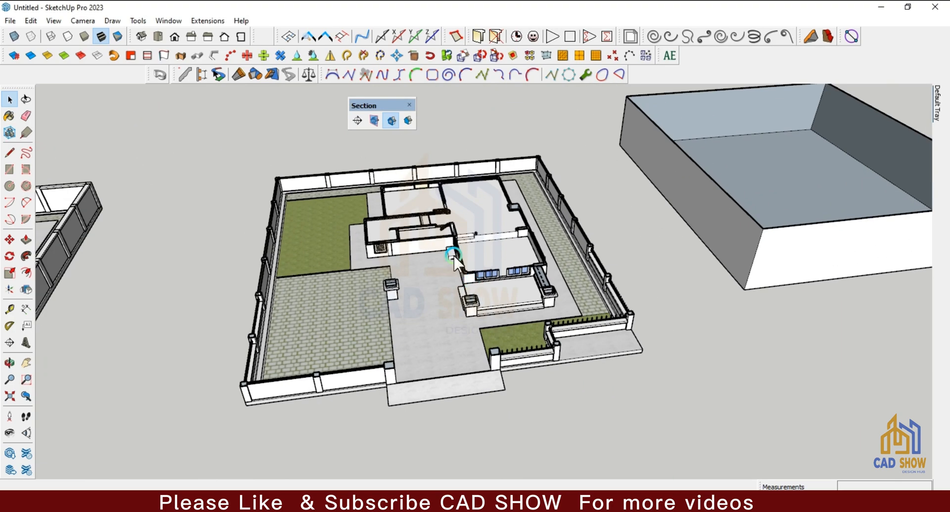
left_click(157, 37)
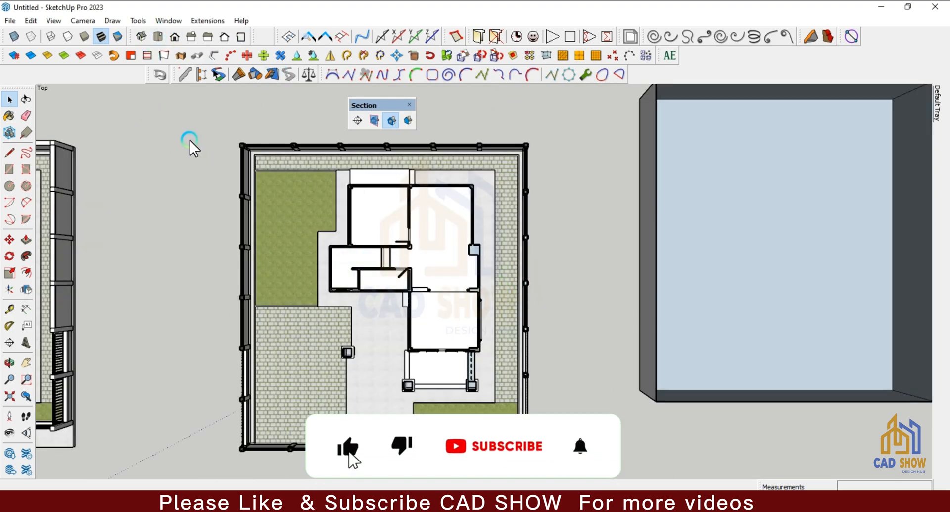
left_click(84, 21)
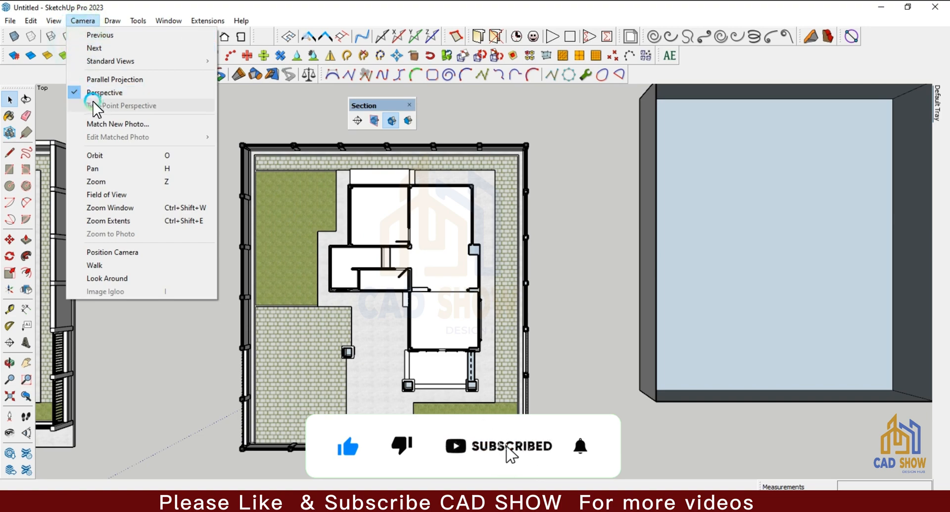
left_click(160, 79)
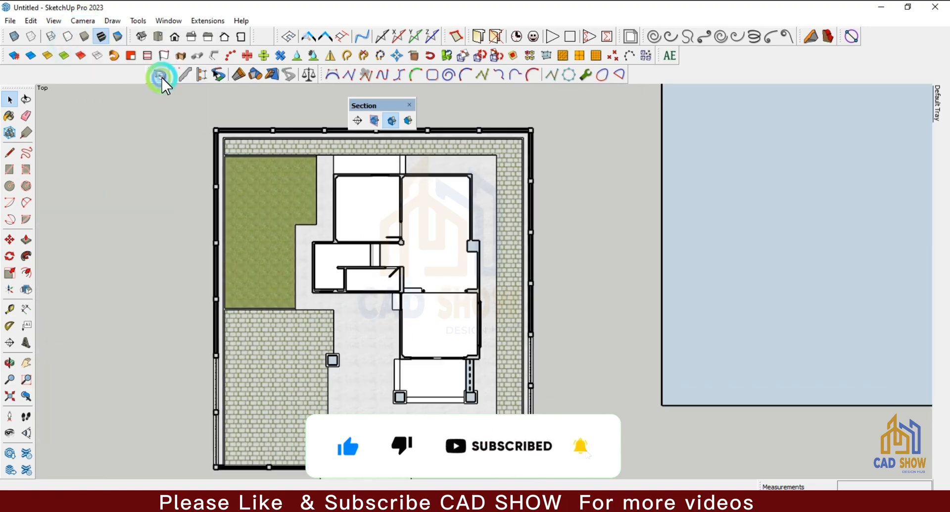
scroll(329, 229, "up", 2)
scroll(556, 270, "down", 3)
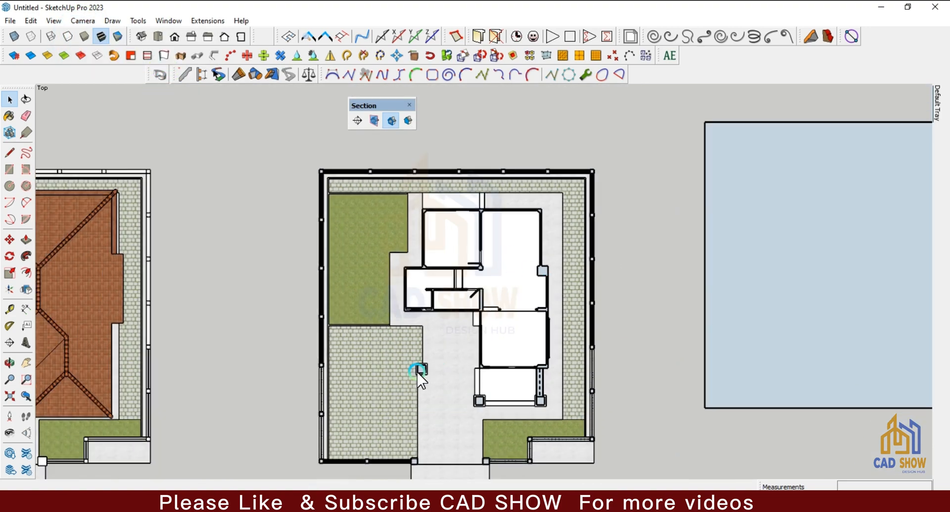
Step: Dimension the vertical distance from the small inner room's upper wall to the rear wall, placing the dimension inside the rear-left room
scroll(442, 346, "up", 4)
scroll(574, 139, "up", 3)
scroll(575, 244, "down", 3)
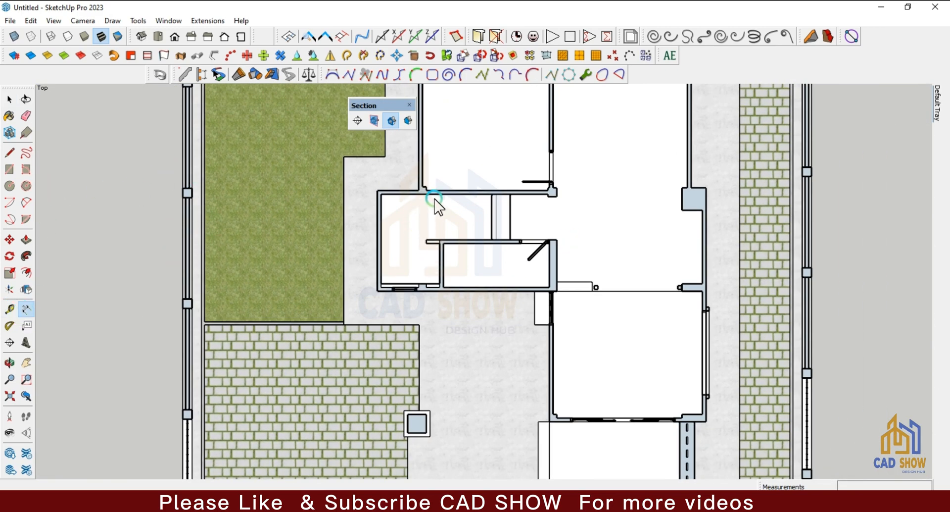
left_click(439, 240)
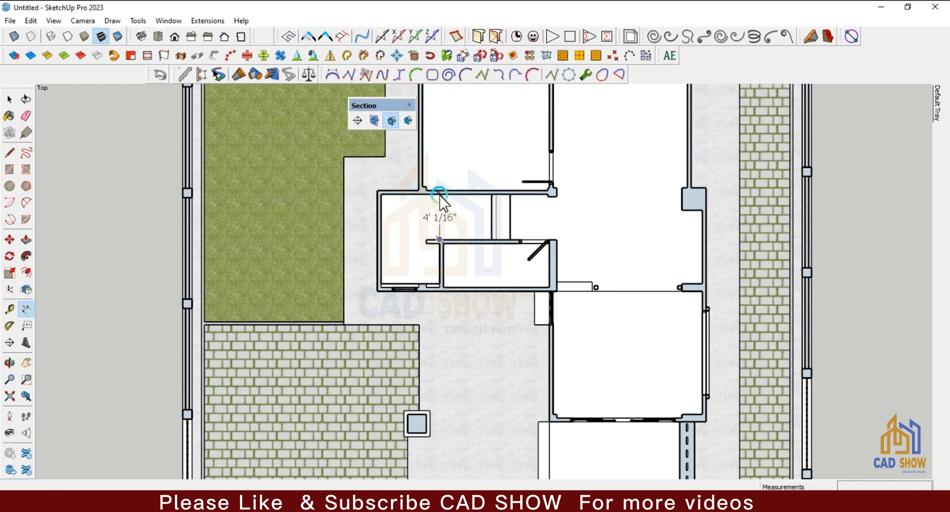
scroll(478, 303, "down", 2)
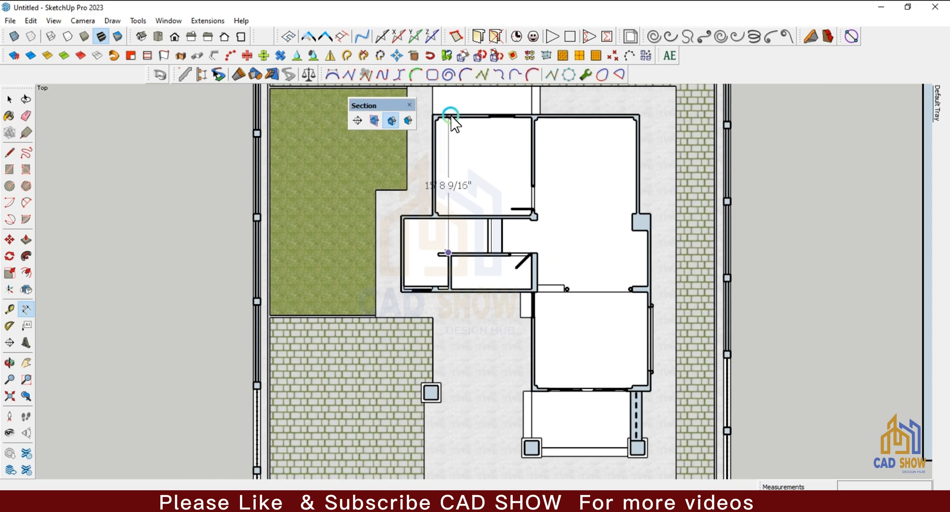
left_click(438, 117)
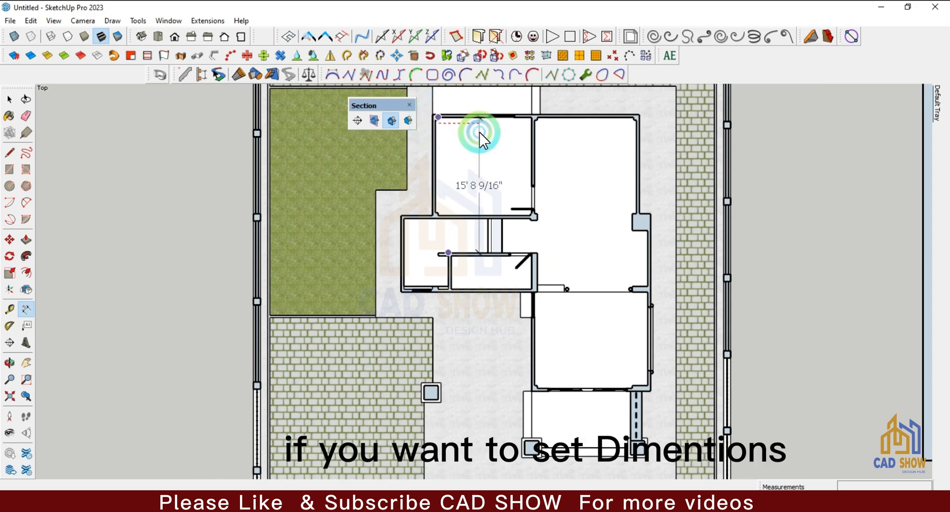
left_click(469, 137)
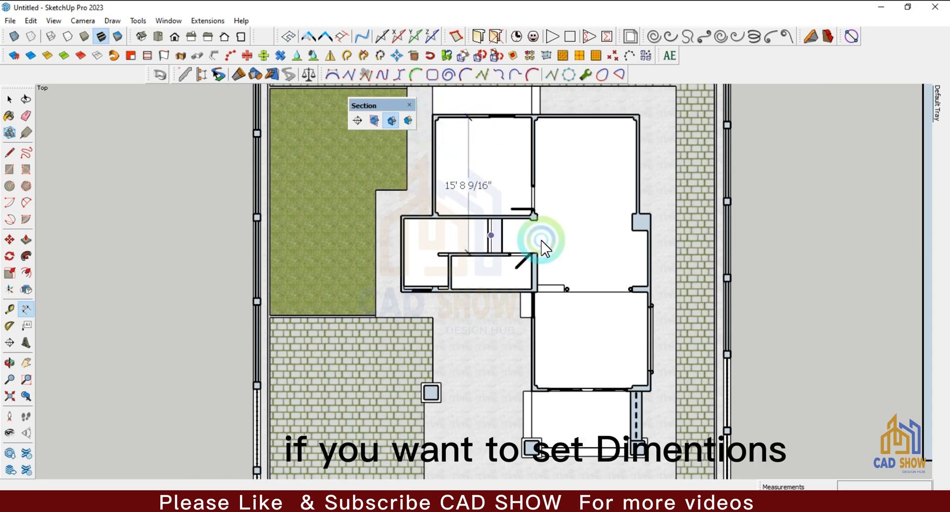
Step: Dimension the inside width of the rear-right room between its two side walls
left_click(534, 166)
left_click(636, 166)
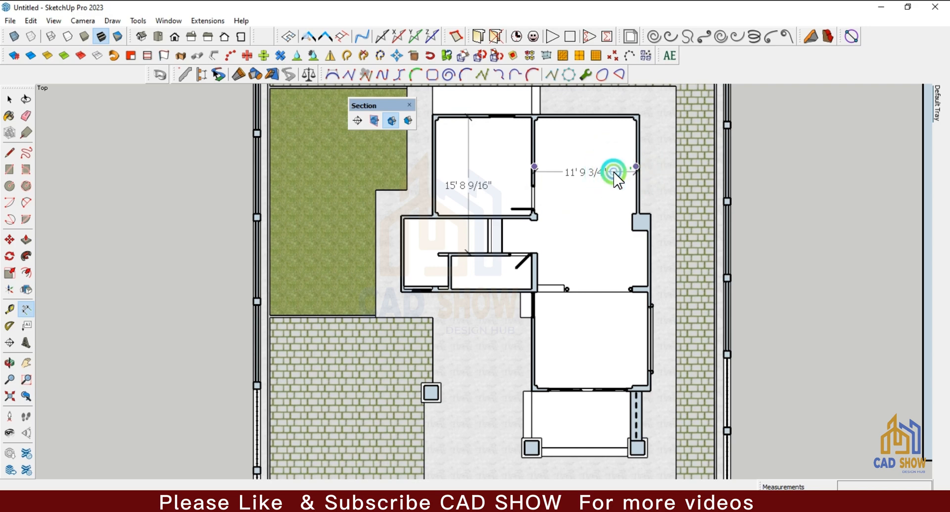
left_click(613, 174)
Step: Dimension the front room's depth from the front window wall to the threshold line at its rear
scroll(584, 272, "down", 2)
scroll(576, 367, "up", 5)
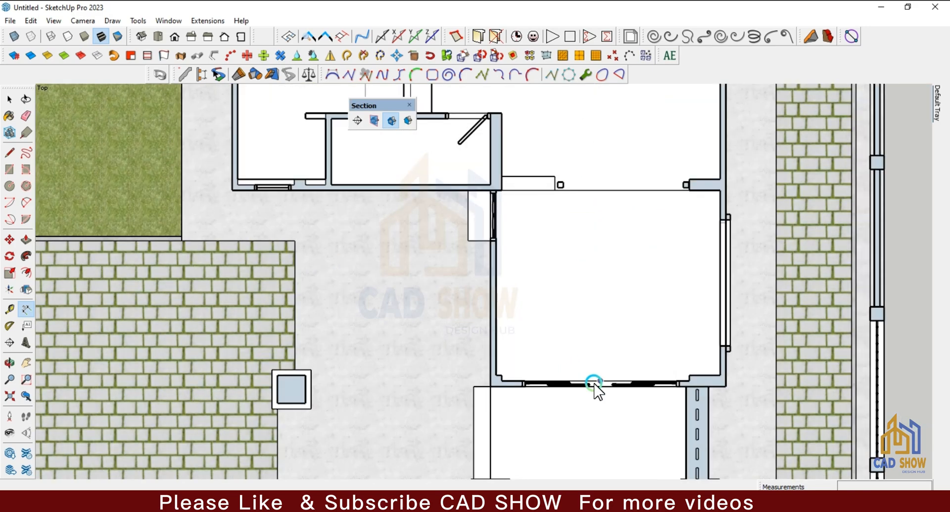
left_click(596, 380)
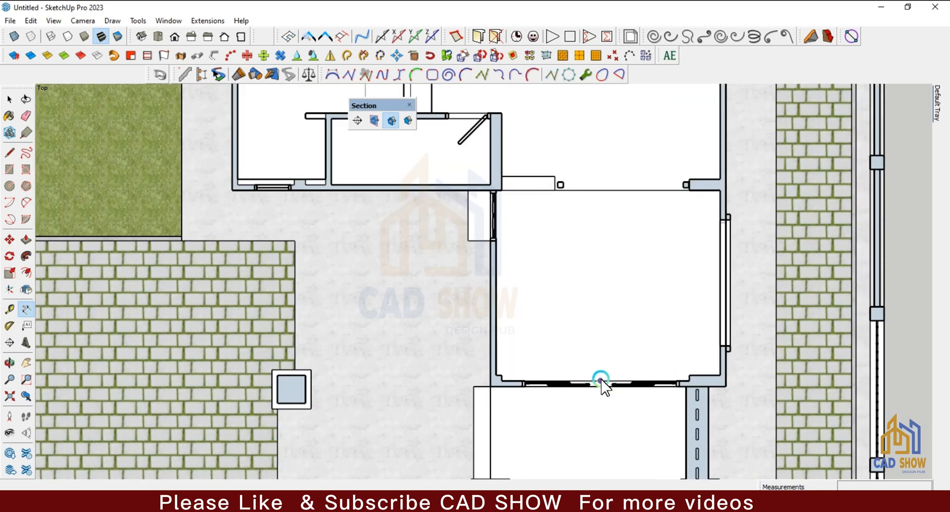
left_click(594, 191)
left_click(594, 192)
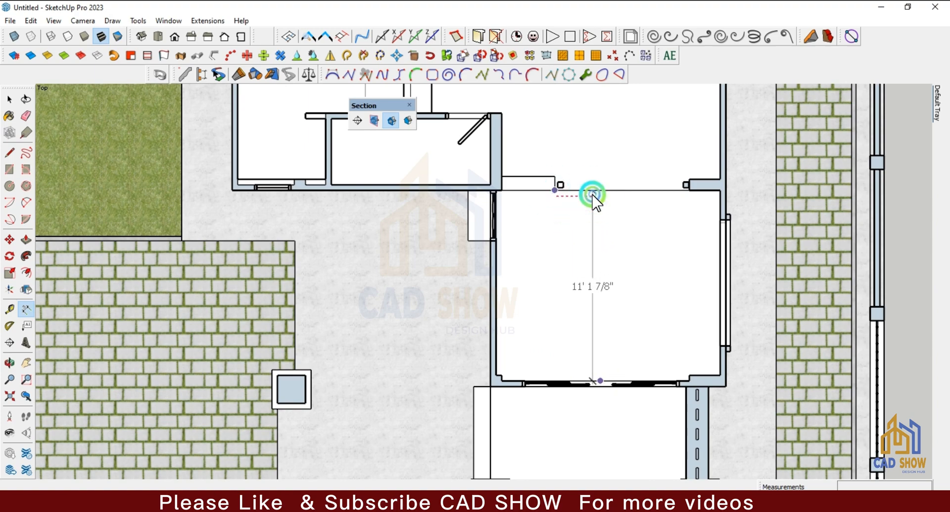
scroll(539, 328, "down", 6)
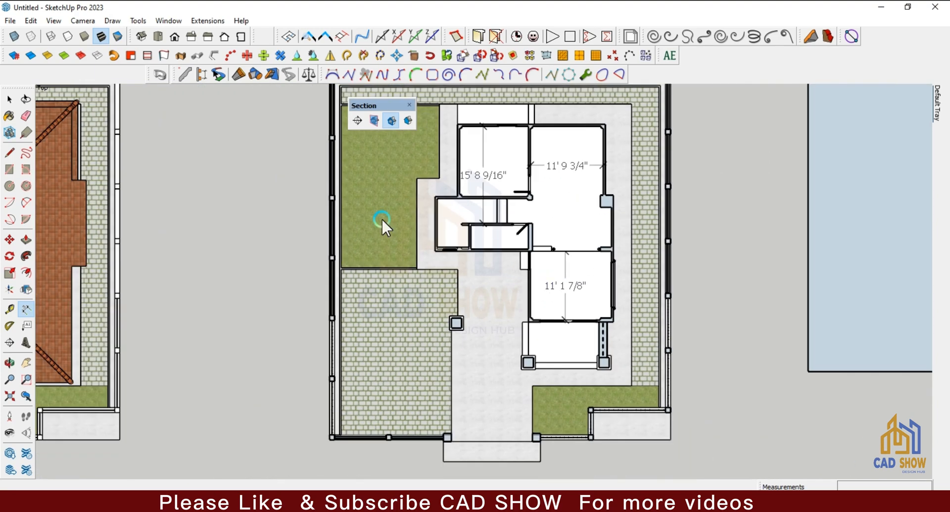
Step: Move the floating Section toolbar clear of the dimensioned floor plan
left_click_drag(391, 105, 244, 100)
scroll(589, 318, "down", 3)
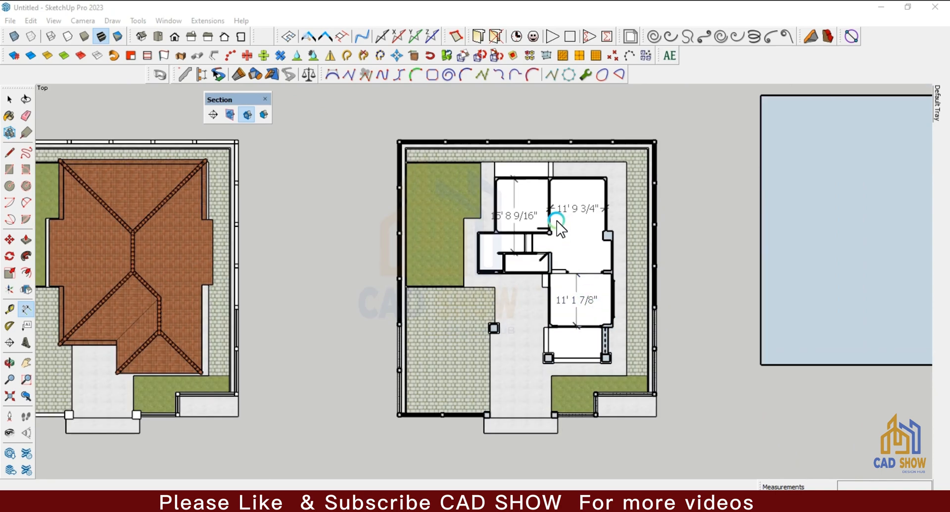
scroll(544, 180, "up", 2)
Step: Begin a 2D graphic export of the floor plan with PDF File (*.pdf) as the file type
left_click(9, 22)
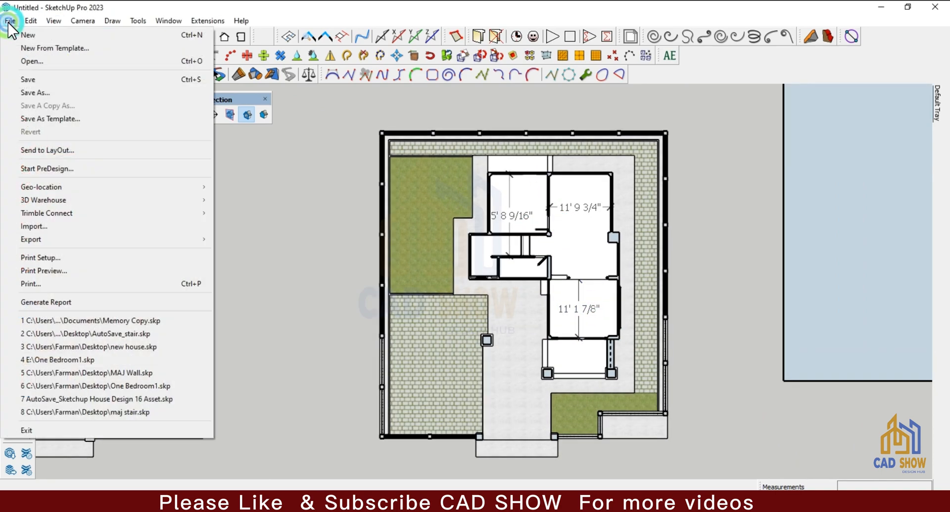
mouse_move(46, 239)
left_click(250, 252)
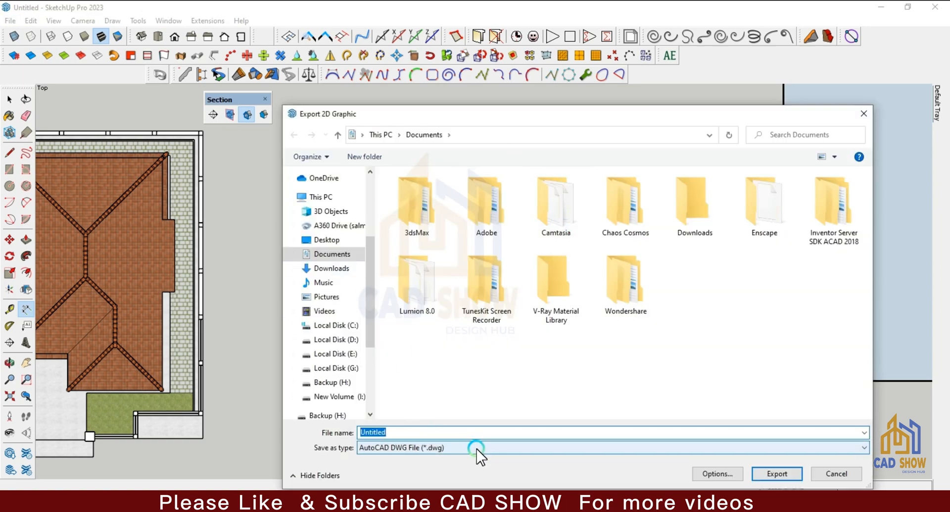
left_click(451, 449)
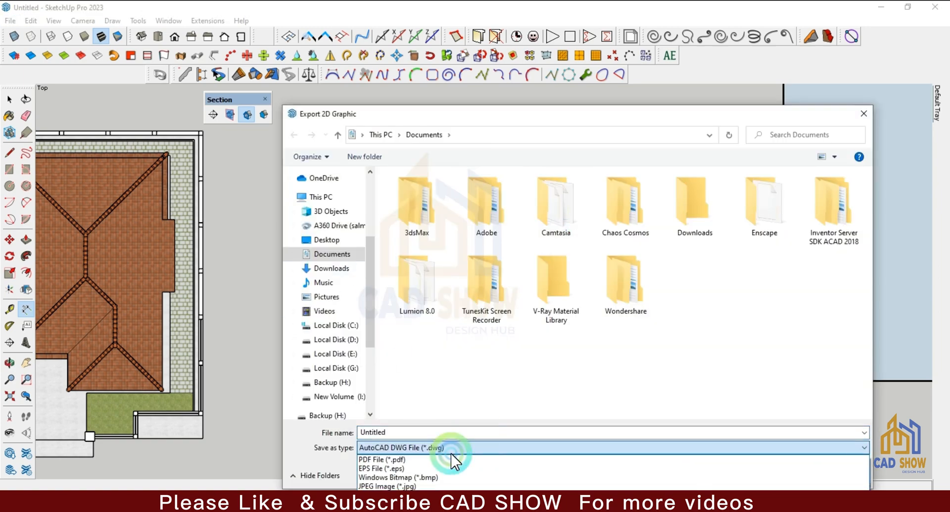
left_click(387, 458)
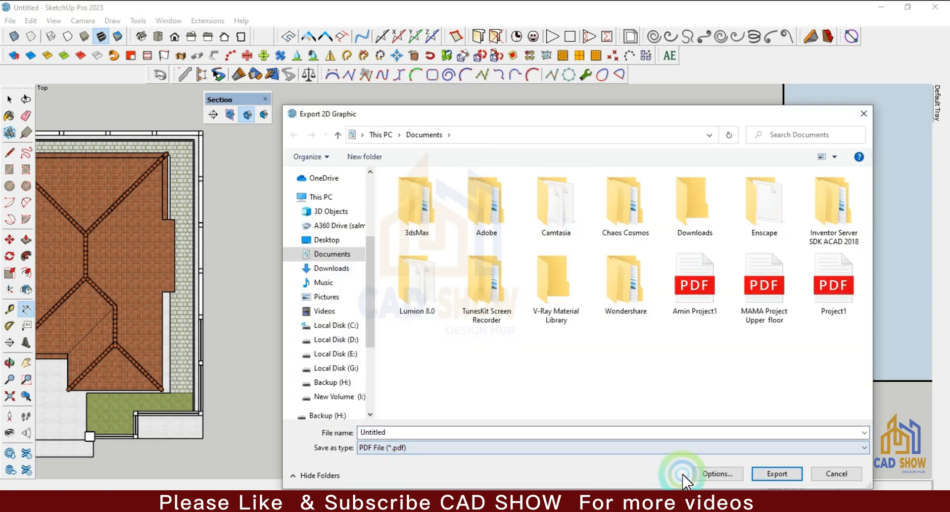
Step: Review and accept the PDF export options unchanged, and export the floor plan as Untitled to the Documents folder
left_click(715, 473)
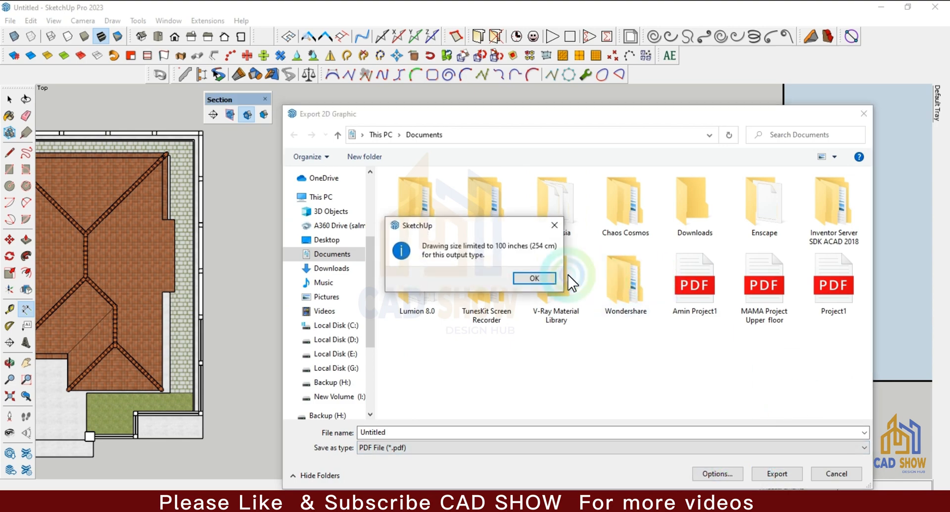
left_click(532, 277)
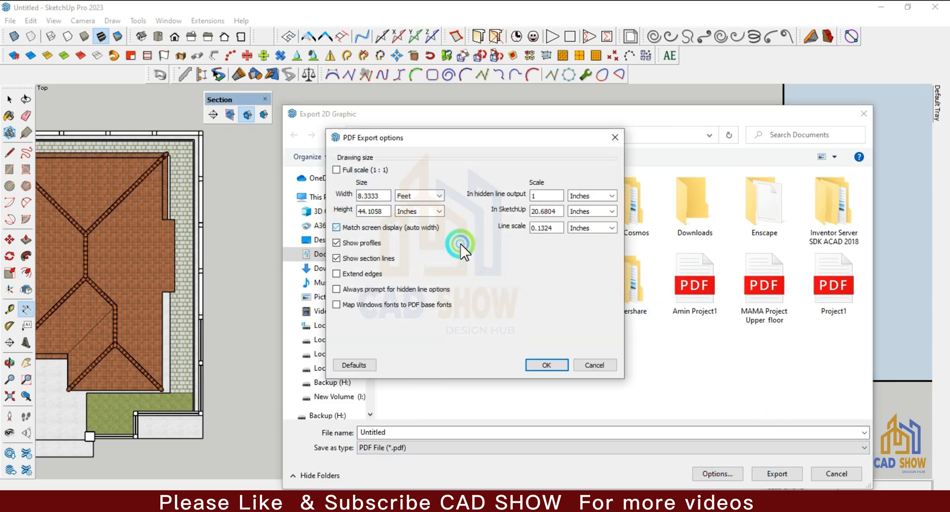
left_click(547, 365)
left_click(777, 473)
left_click(592, 279)
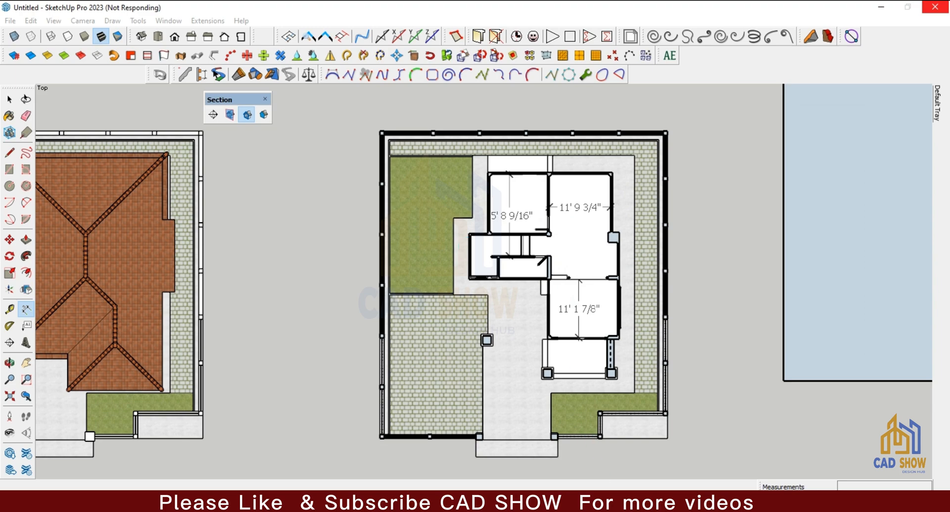
scroll(490, 245, "down", 3)
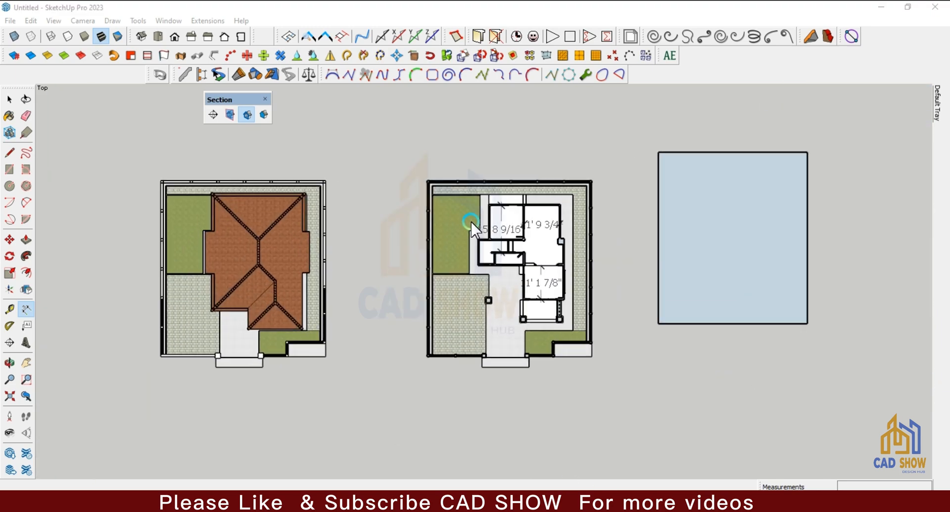
scroll(472, 228, "up", 6)
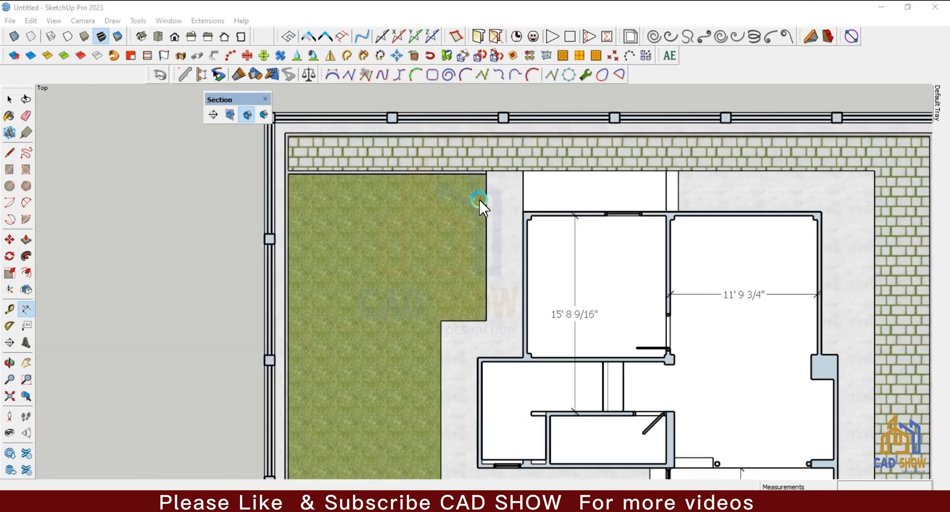
scroll(444, 212, "down", 5)
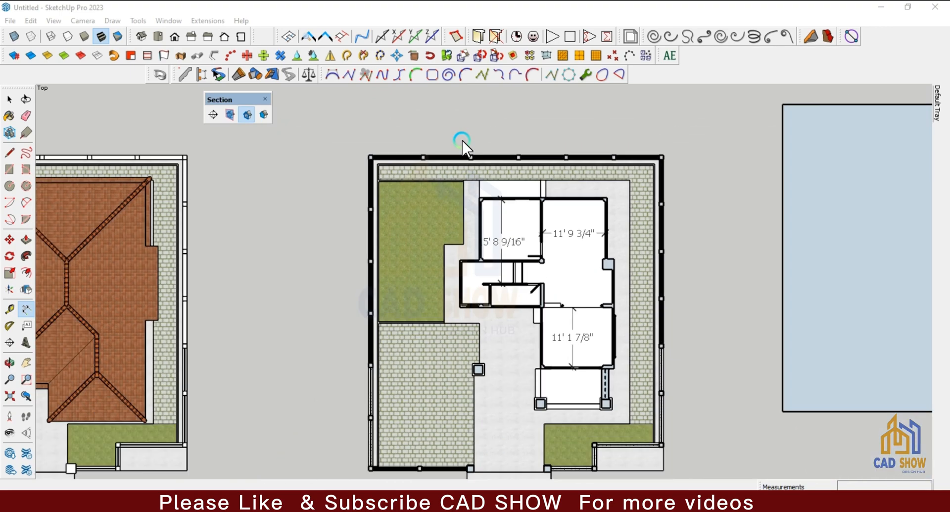
scroll(466, 293, "up", 2)
scroll(395, 248, "down", 1)
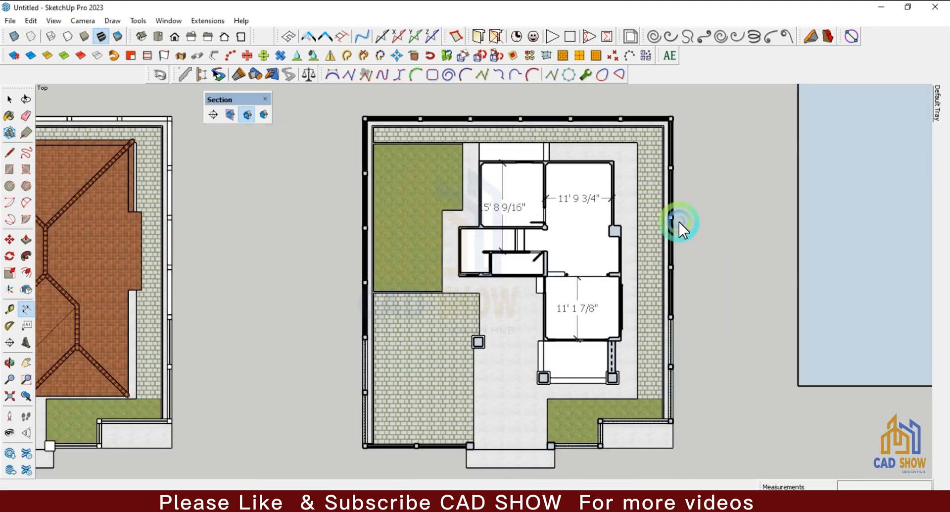
Step: Return to the isometric view and examine the uncut house beside the dimensioned section copy
scroll(679, 221, "down", 3)
left_click(214, 74)
left_click(141, 36)
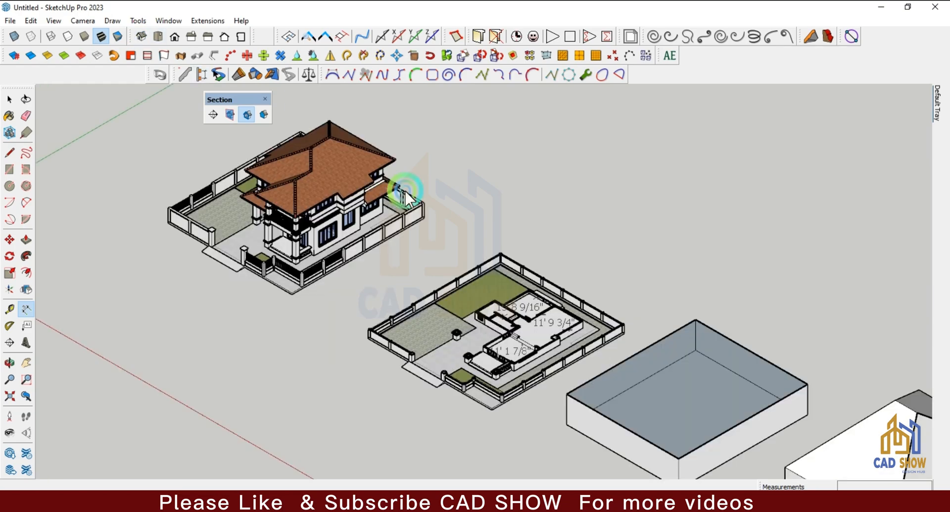
scroll(683, 369, "up", 4)
scroll(683, 369, "up", 2)
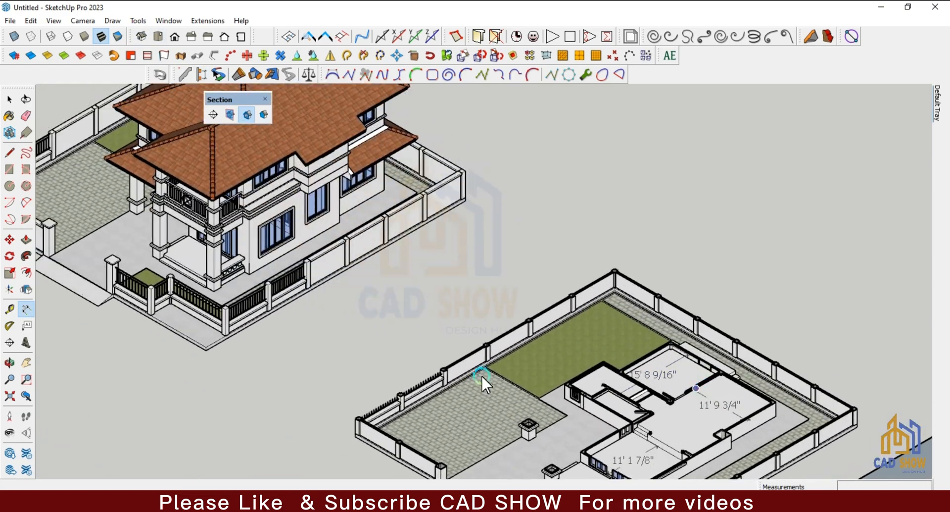
scroll(794, 300, "up", 3)
scroll(798, 310, "down", 1)
scroll(797, 310, "down", 1)
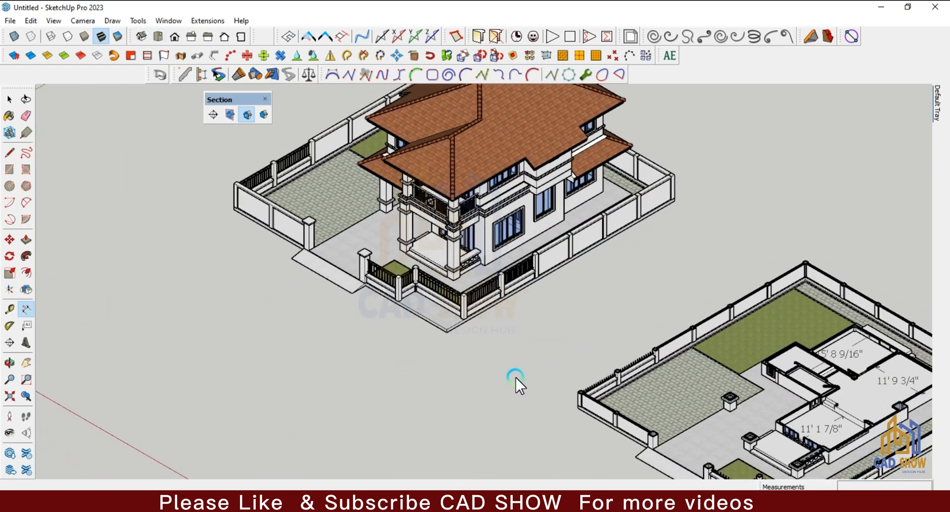
scroll(515, 381, "down", 1)
scroll(435, 170, "up", 1)
scroll(638, 321, "up", 1)
scroll(639, 322, "up", 5)
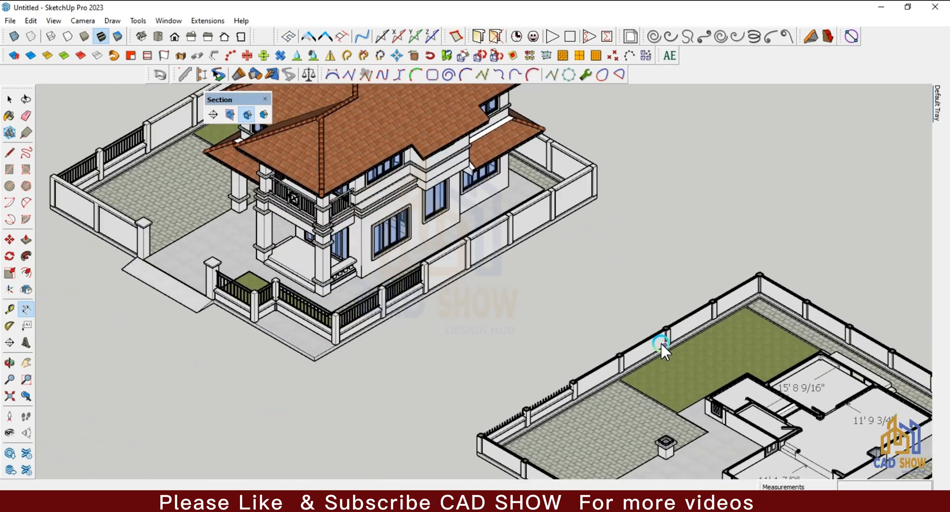
scroll(605, 286, "down", 6)
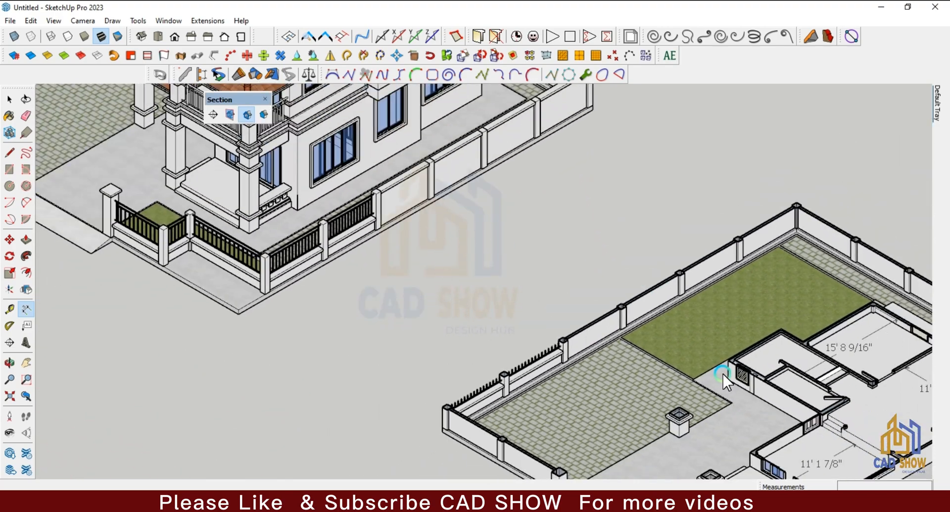
scroll(339, 240, "up", 3)
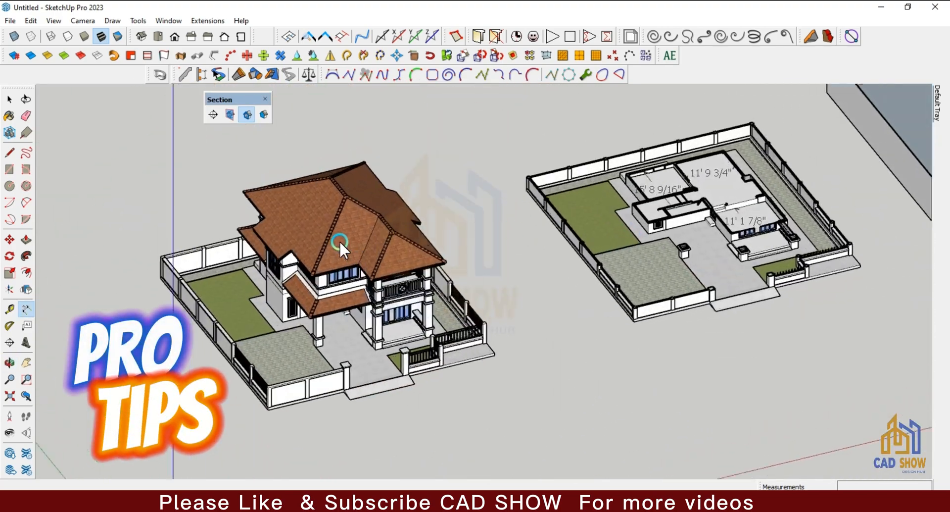
Step: Select the uncut house component and open it for editing
left_click(275, 185)
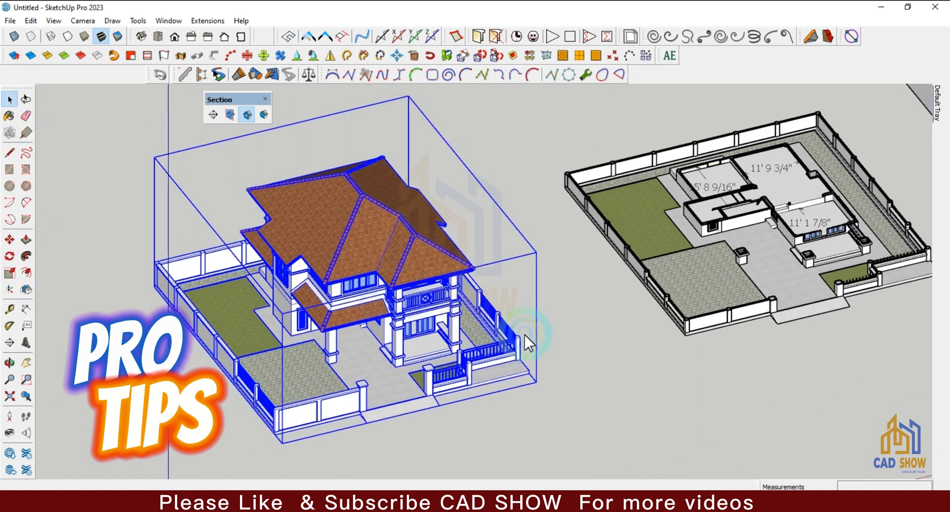
scroll(359, 227, "up", 3)
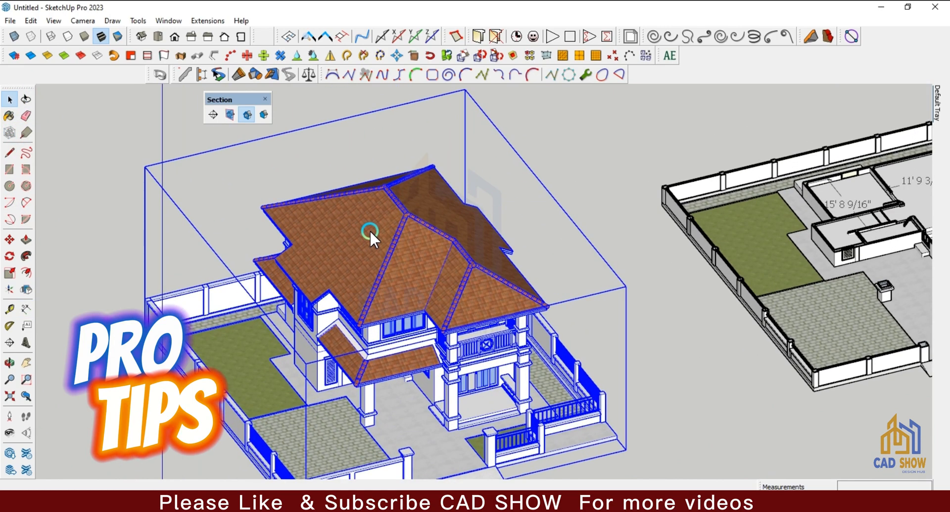
double_click(369, 229)
scroll(382, 214, "down", 2)
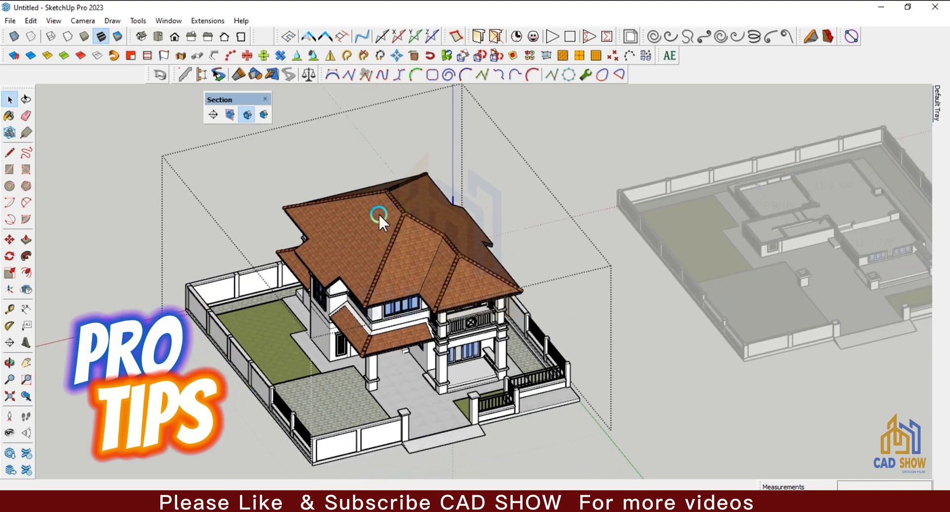
Step: Place a vertical section plane through the front of the house, parallel to its facade, accepting the default name Section 9 and symbol 9
left_click(213, 115)
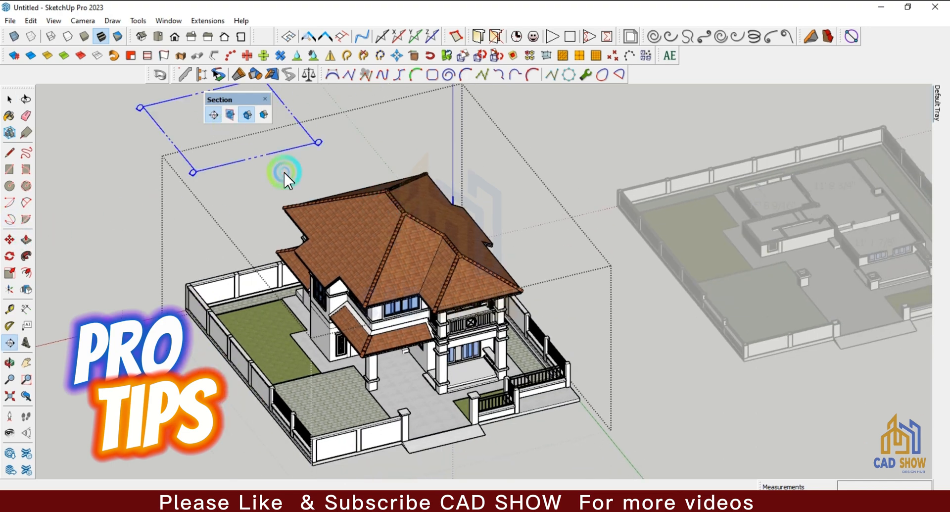
left_click(454, 354)
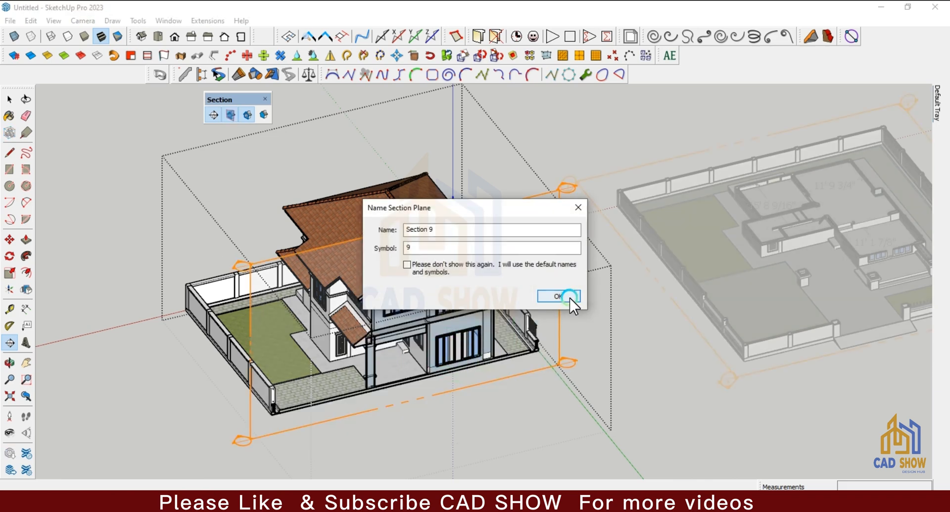
left_click_drag(440, 229, 387, 230)
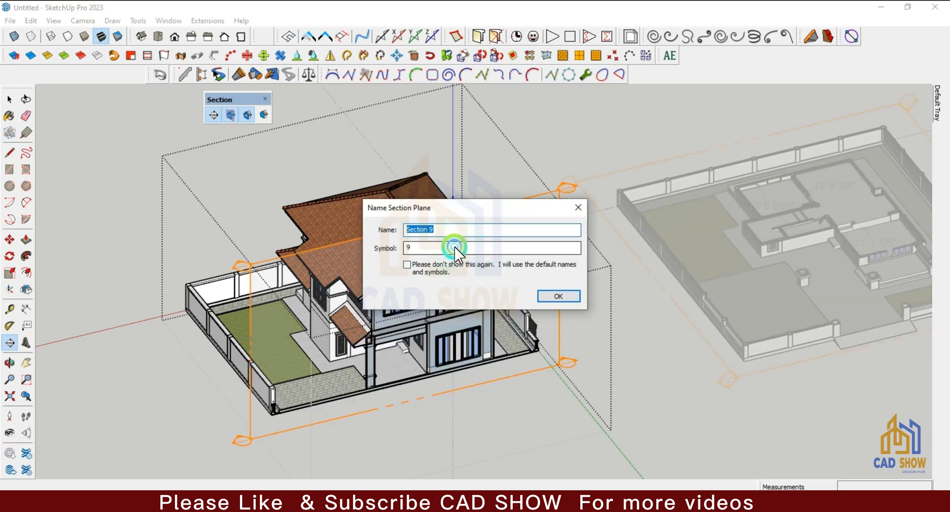
left_click_drag(455, 249, 380, 243)
left_click(549, 295)
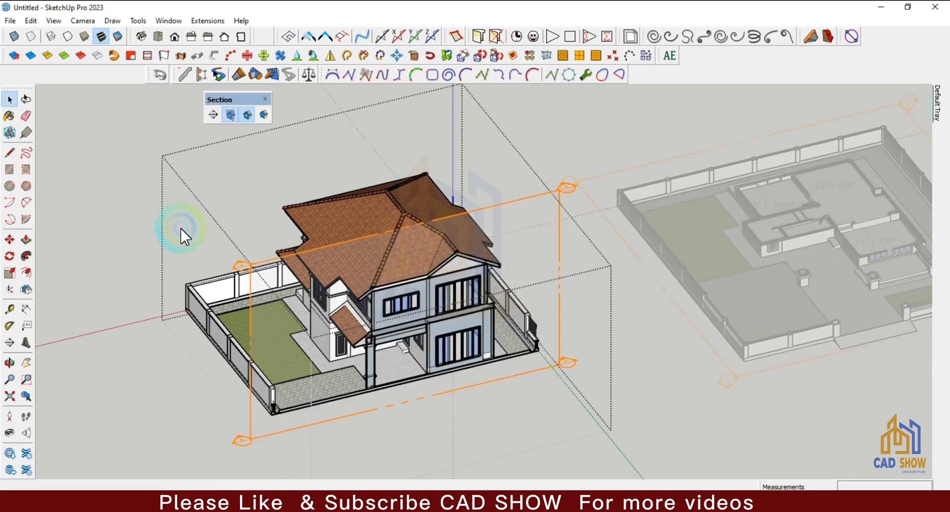
Step: Move the front section plane 14' into the house along the green axis to cut through the rooms and staircase
left_click(10, 241)
left_click(256, 440)
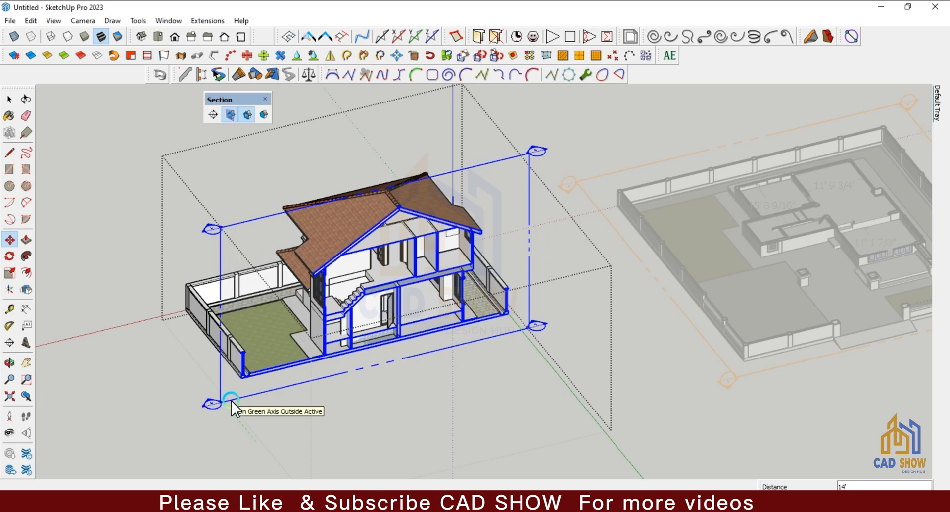
left_click(231, 400)
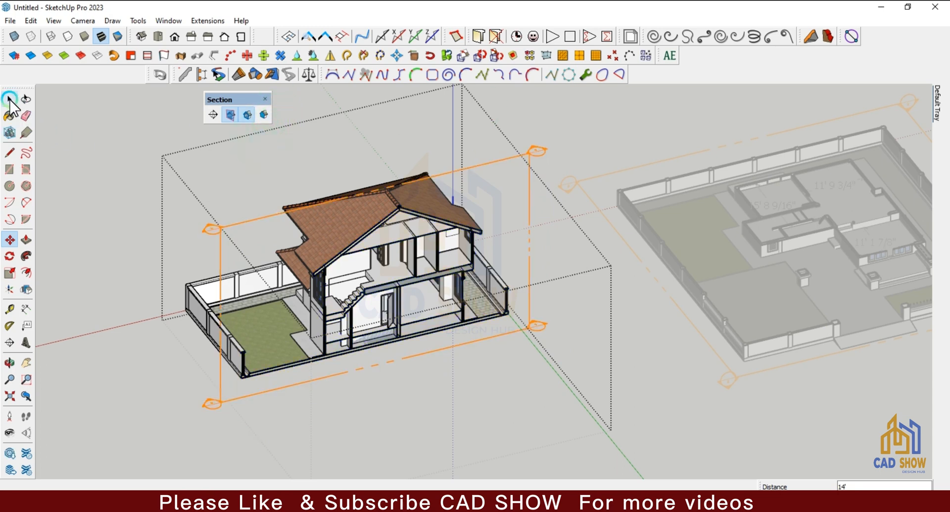
Step: Turn off the display of section planes and close the house component
left_click(10, 99)
left_click(372, 177)
left_click(426, 178)
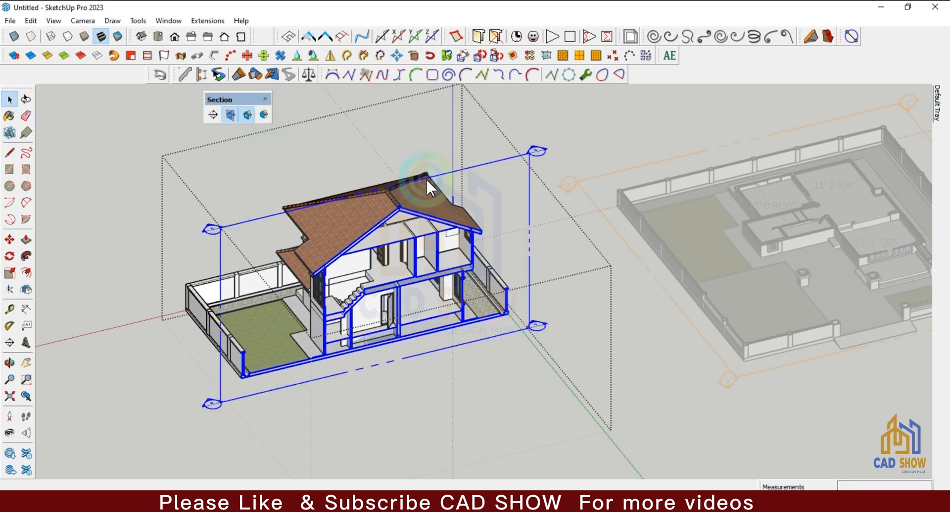
left_click(230, 114)
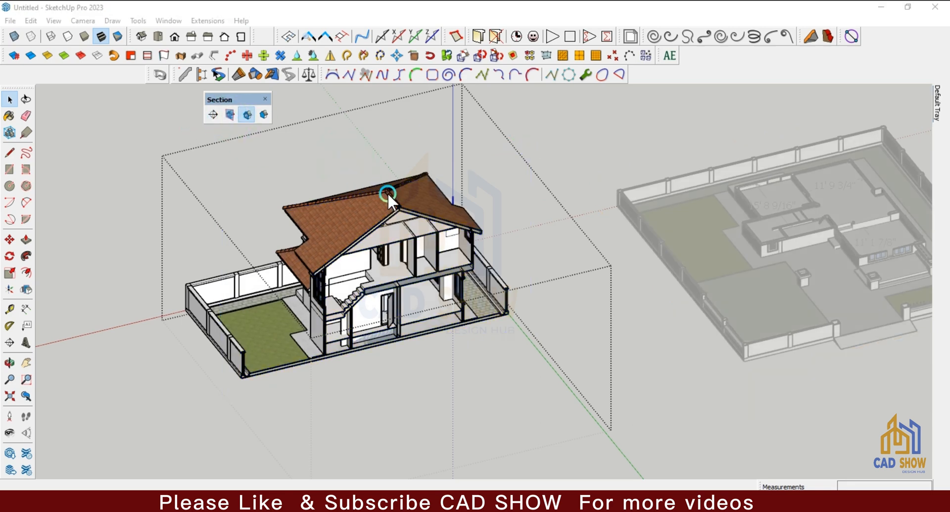
left_click(518, 127)
Step: Copy the cut house straight up along the blue axis by about 36' 6", then deselect it
left_click(414, 193)
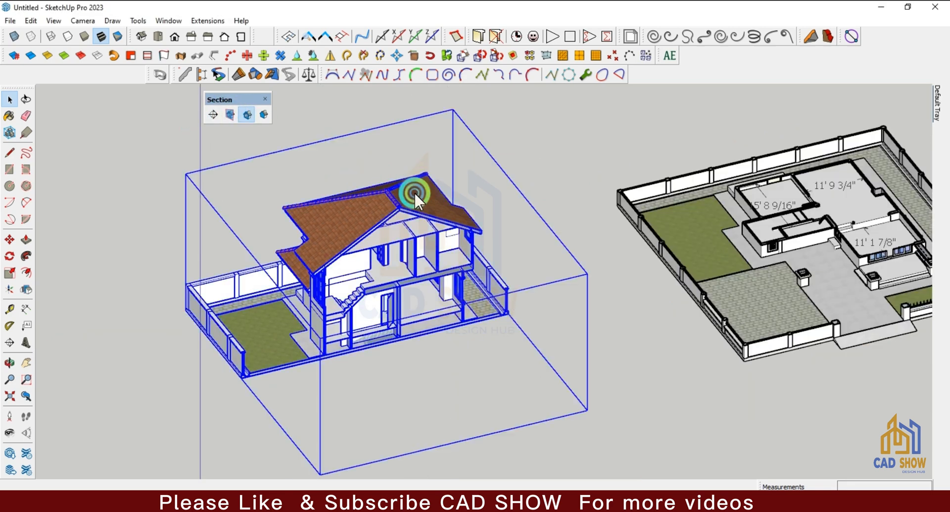
left_click(10, 240)
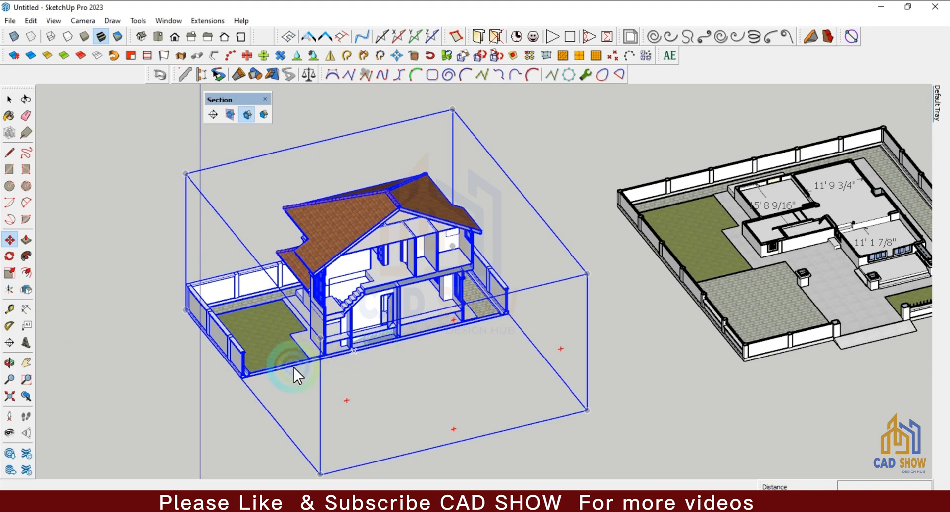
left_click(186, 311)
scroll(208, 297, "down", 5)
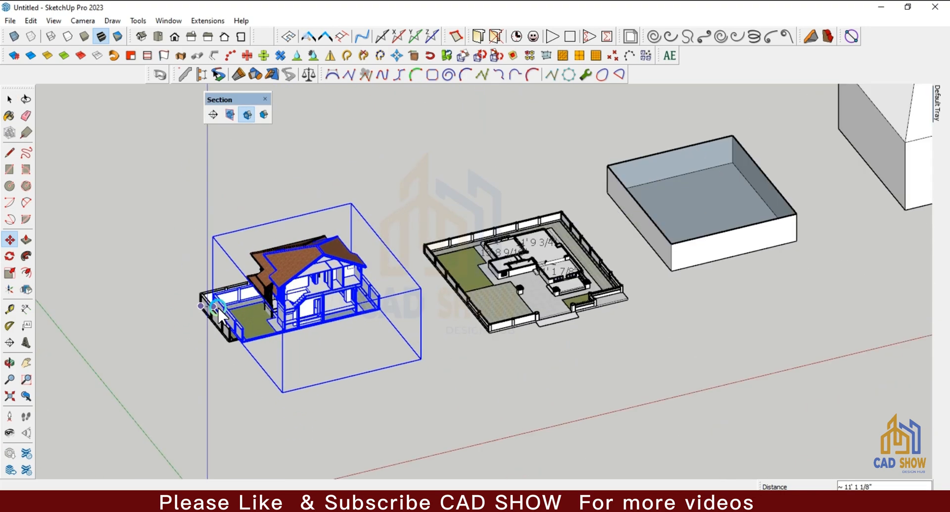
scroll(218, 314, "down", 2)
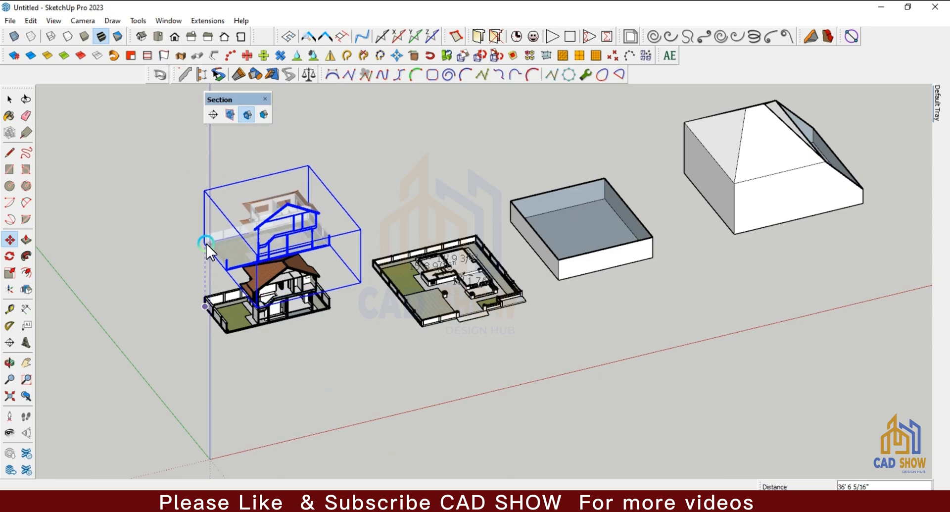
left_click(206, 244)
key("space")
scroll(192, 207, "up", 2)
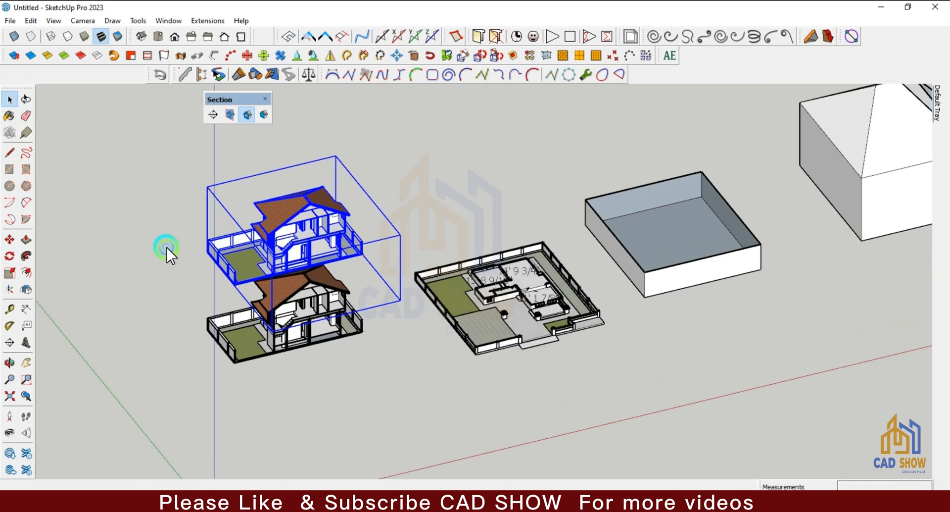
left_click(166, 247)
Step: Open the upper house copy for editing, display the section planes and select its vertical plane
scroll(281, 213, "up", 5)
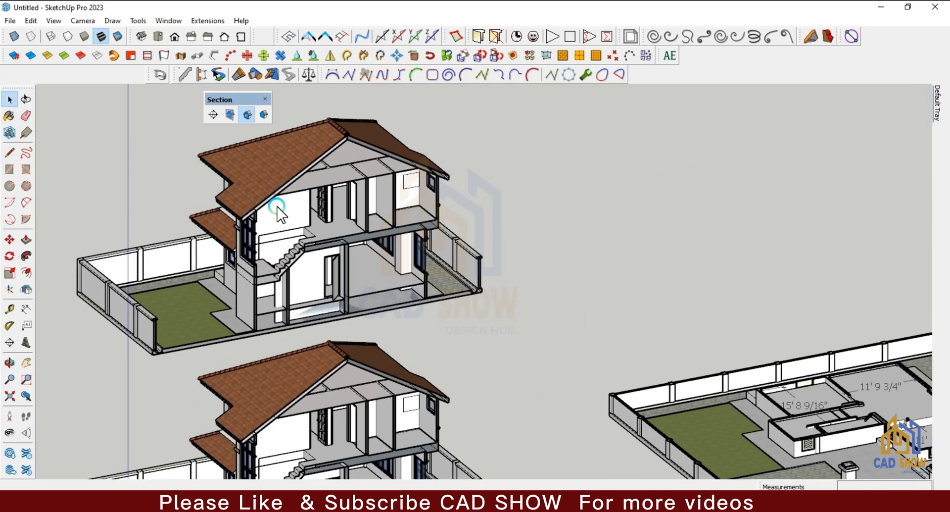
left_click(279, 210)
double_click(394, 207)
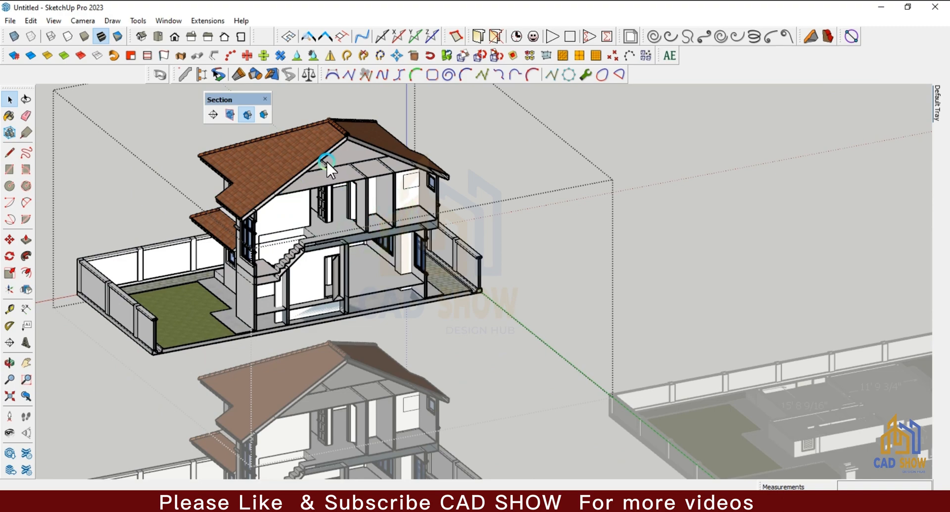
left_click(230, 114)
left_click(200, 134)
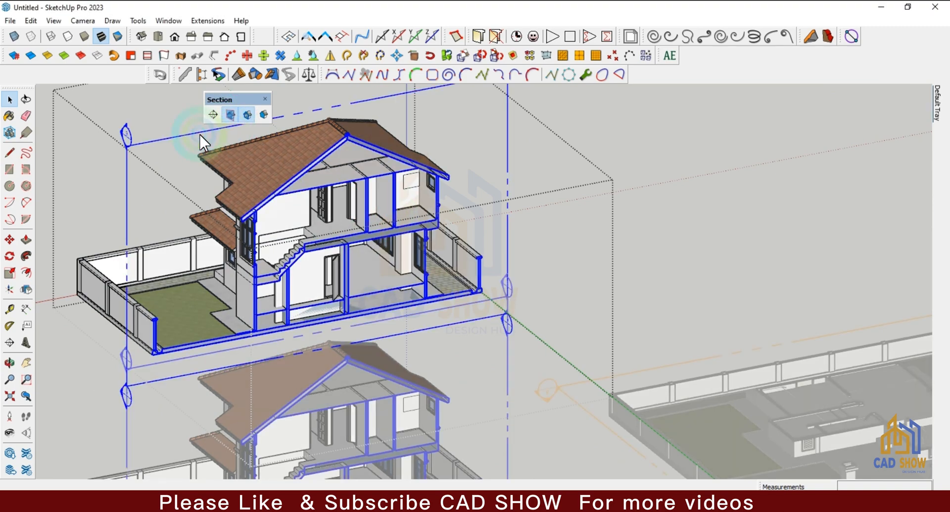
scroll(408, 274, "down", 5)
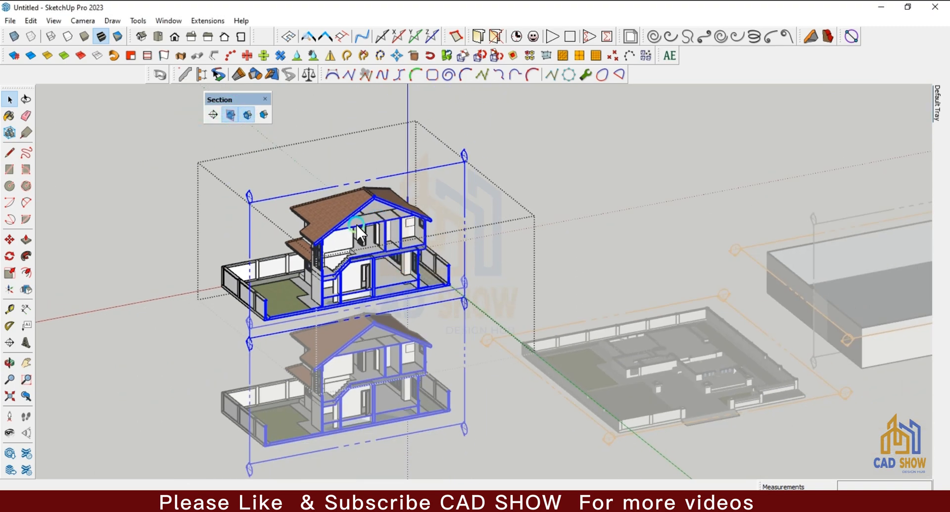
middle_click_drag(342, 250, 351, 257)
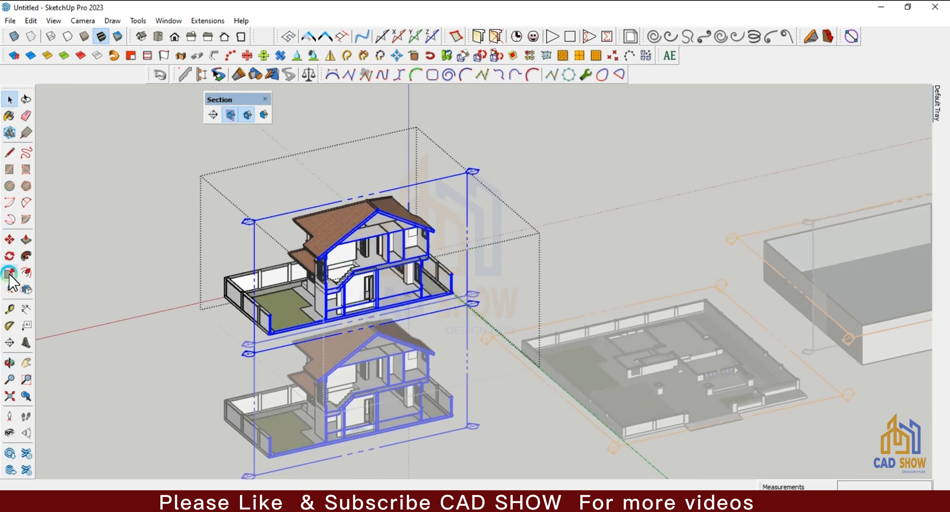
Step: Close the component and make the upper house copy unique
left_click(218, 179)
left_click(274, 182)
left_click(328, 217)
right_click(329, 217)
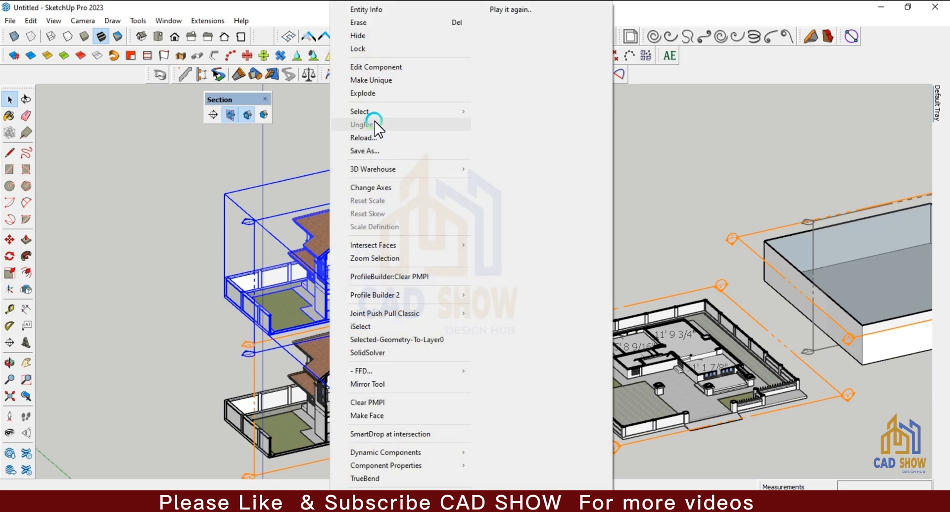
left_click(371, 79)
left_click(256, 192)
left_click(366, 211)
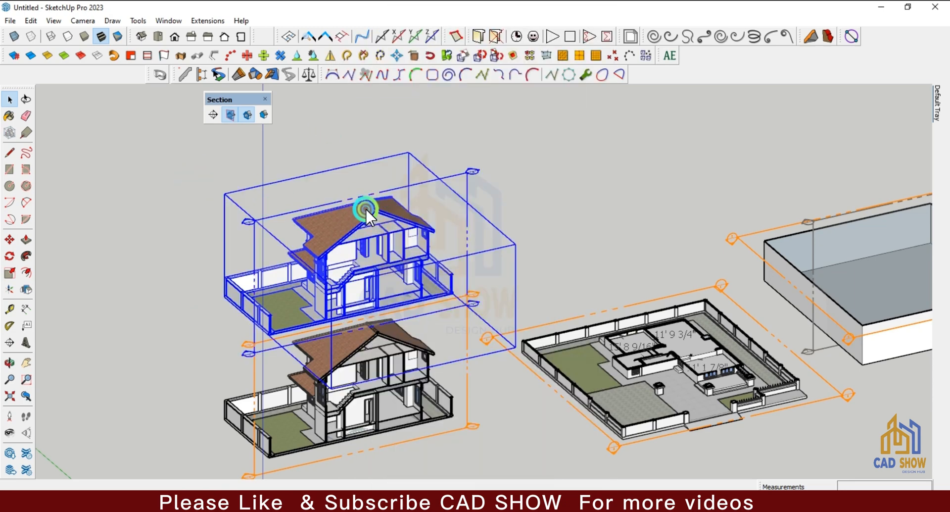
Step: Open the unique upper house for editing and delete its vertical section plane
double_click(351, 196)
left_click(350, 200)
double_click(348, 269)
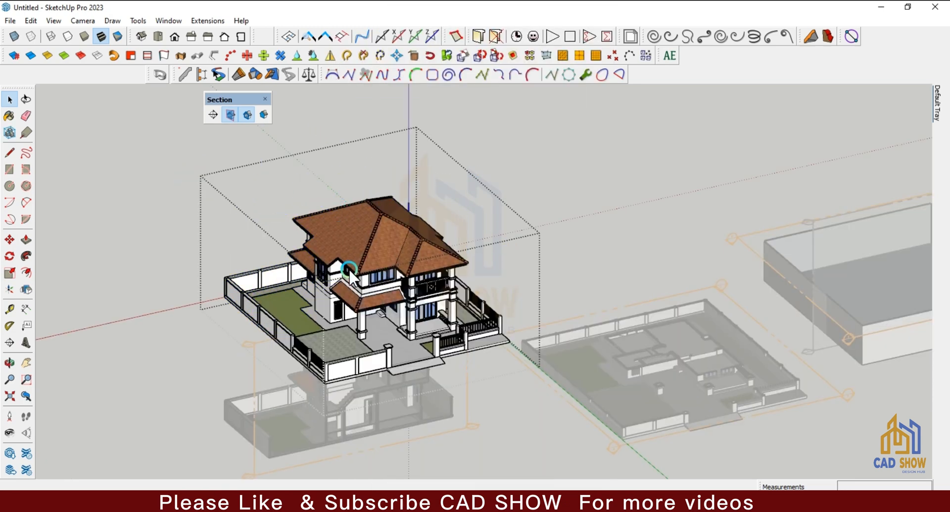
left_click(35, 237)
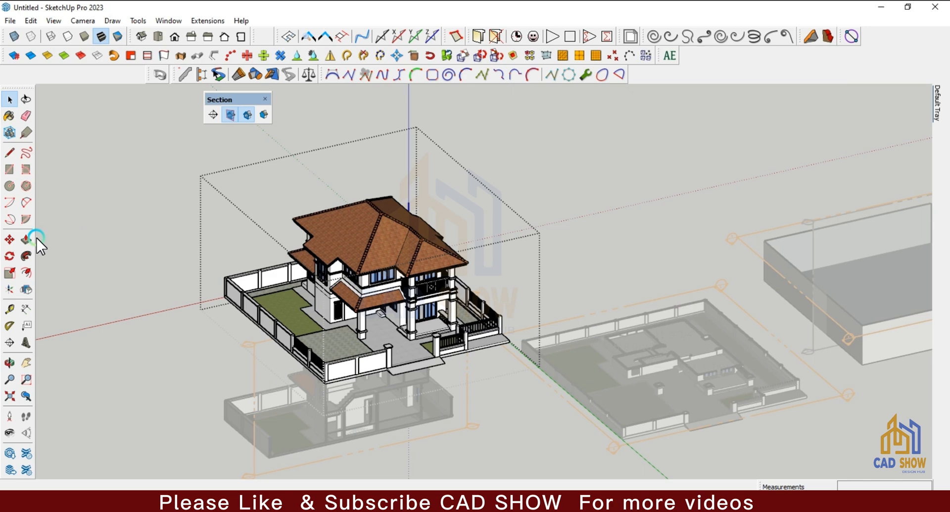
Step: Place a vertical section plane through the side of the upper house, perpendicular to its front facade
left_click(212, 115)
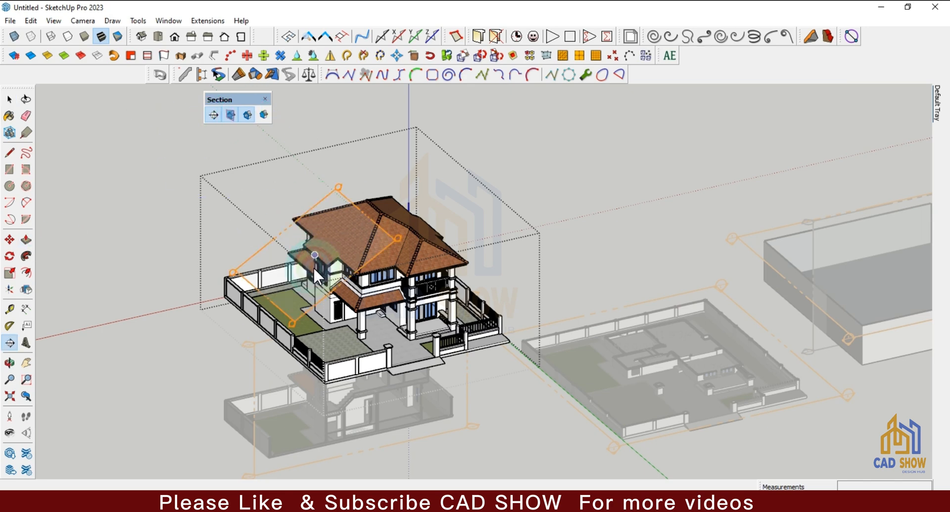
left_click(290, 277)
left_click(555, 297)
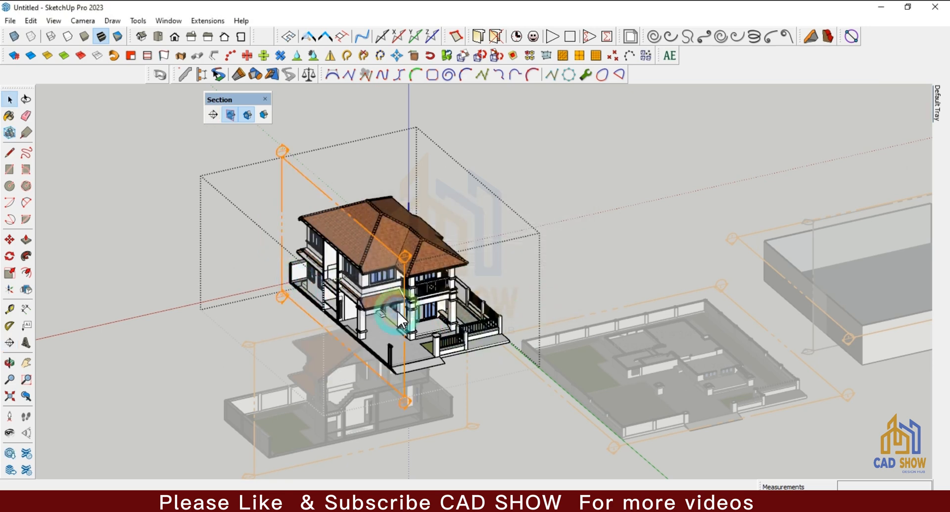
Step: Move the side section plane about 12' 7" into the house along the red axis
left_click(332, 196)
key("m")
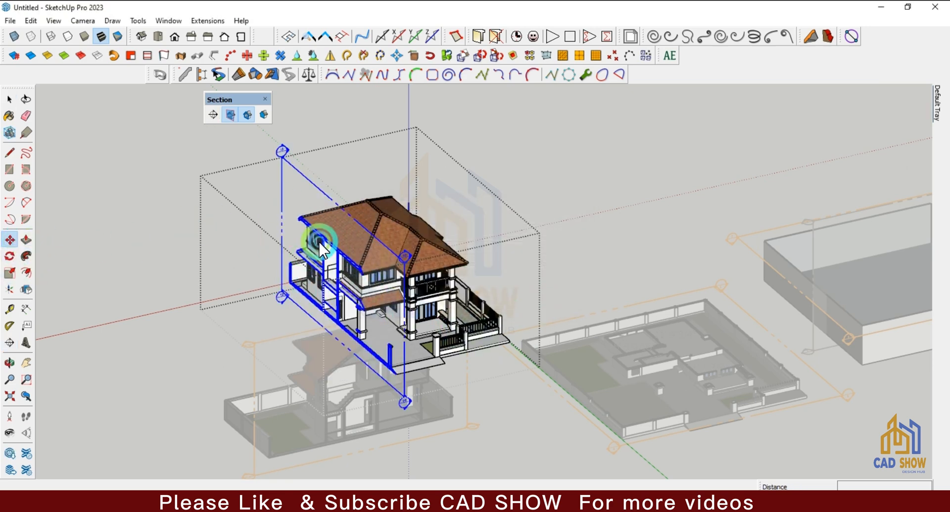
left_click(351, 217)
mouse_move(381, 216)
left_mouse_down()
mouse_move(400, 206)
mouse_move(395, 221)
left_mouse_up()
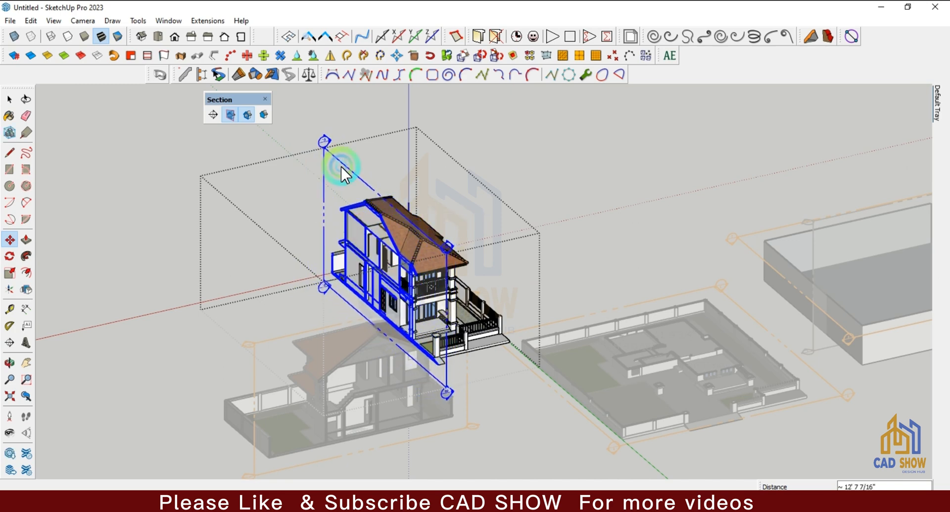
Step: Close the upper house component and hide the section planes
left_click(290, 142)
left_click(231, 114)
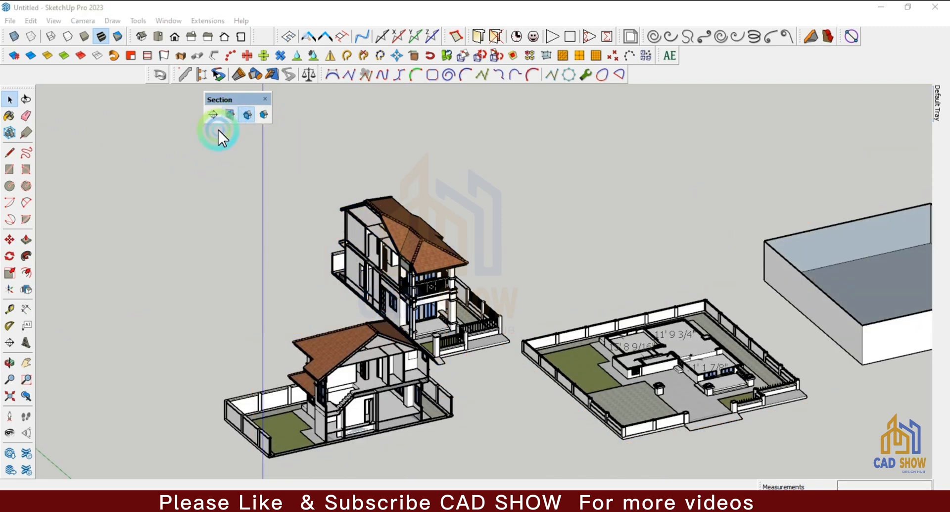
left_click(337, 273)
Step: Move the upper side-cut house straight down so its base aligns with the corner of the lower front-cut house
left_click(406, 243)
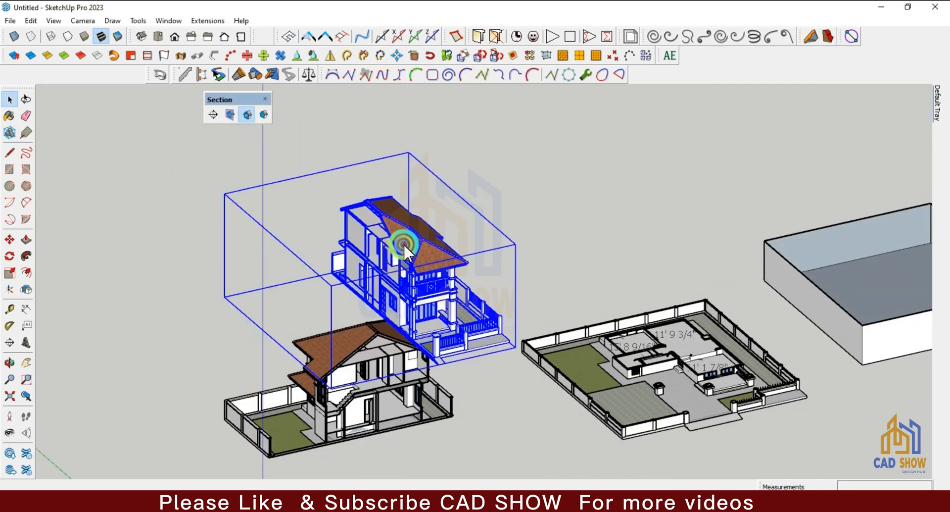
scroll(459, 372, "up", 5)
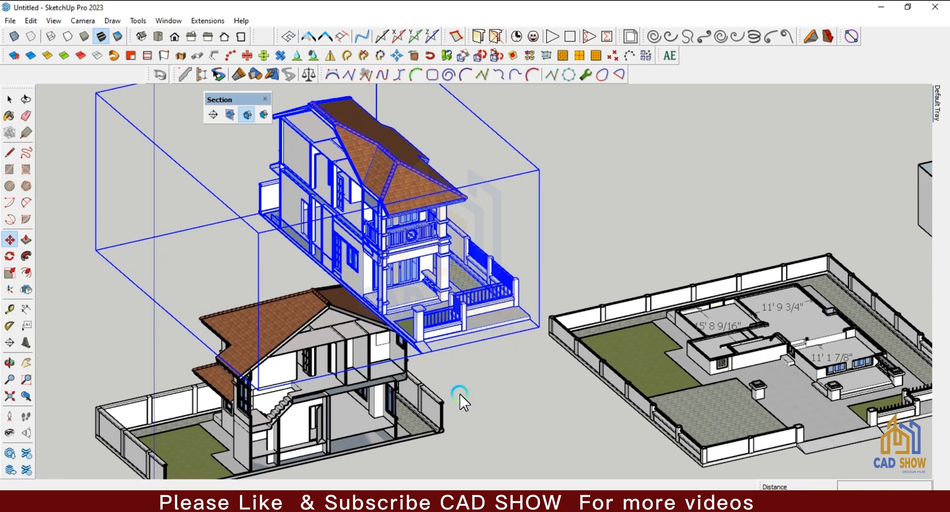
left_click_drag(568, 280, 567, 321)
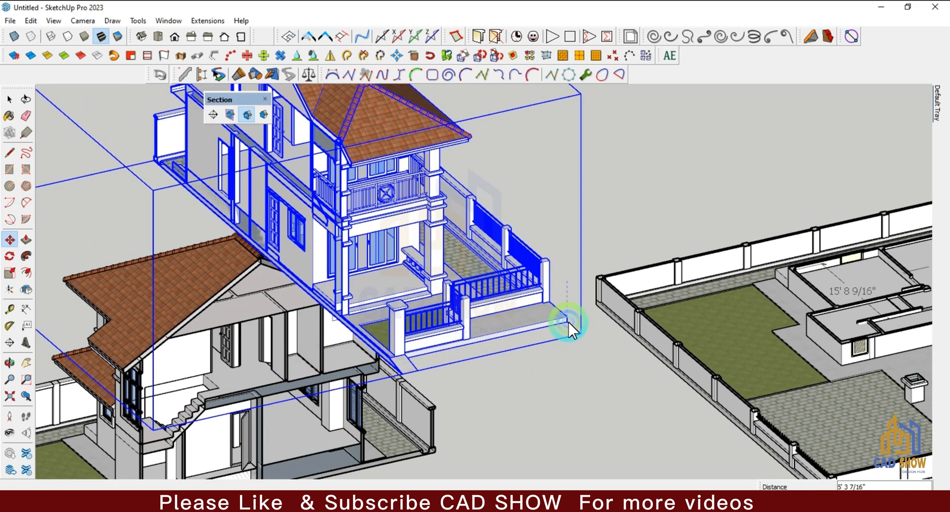
scroll(567, 370, "down", 5)
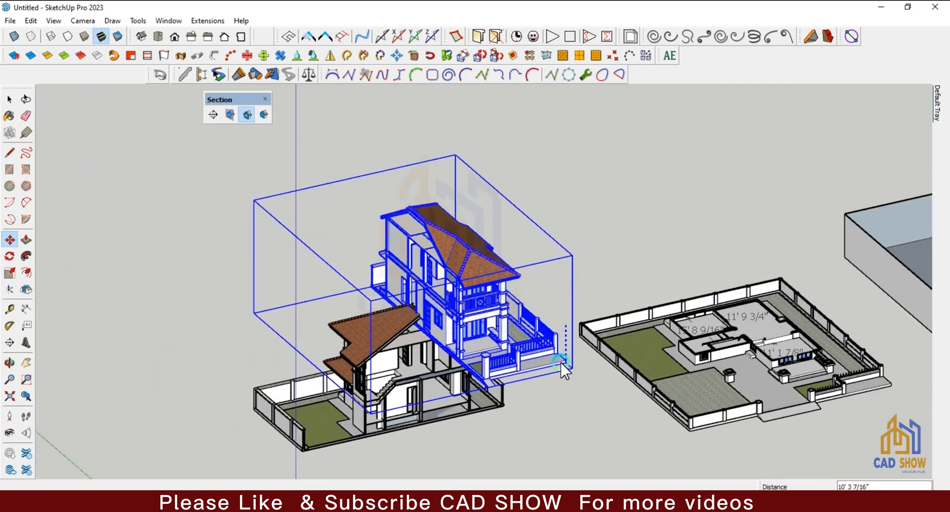
key("Up")
scroll(236, 422, "up", 10)
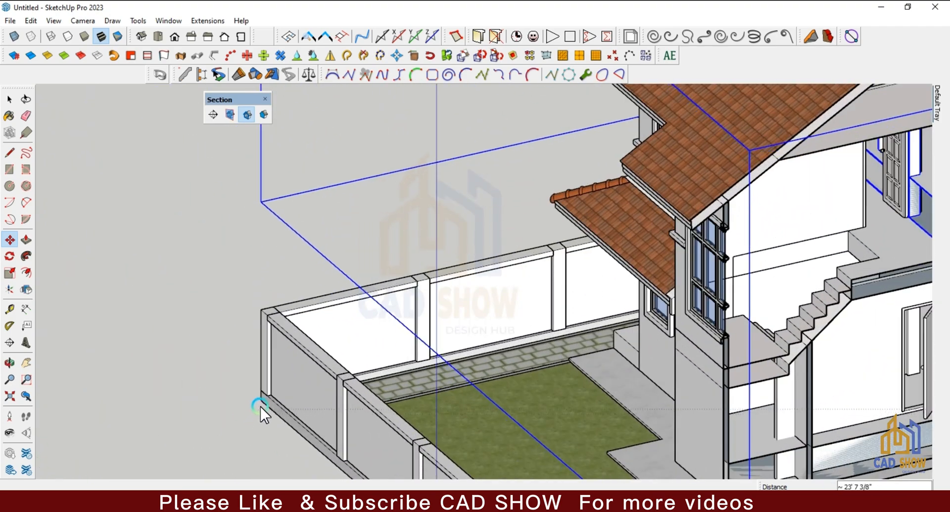
left_click(261, 406)
scroll(248, 318, "down", 4)
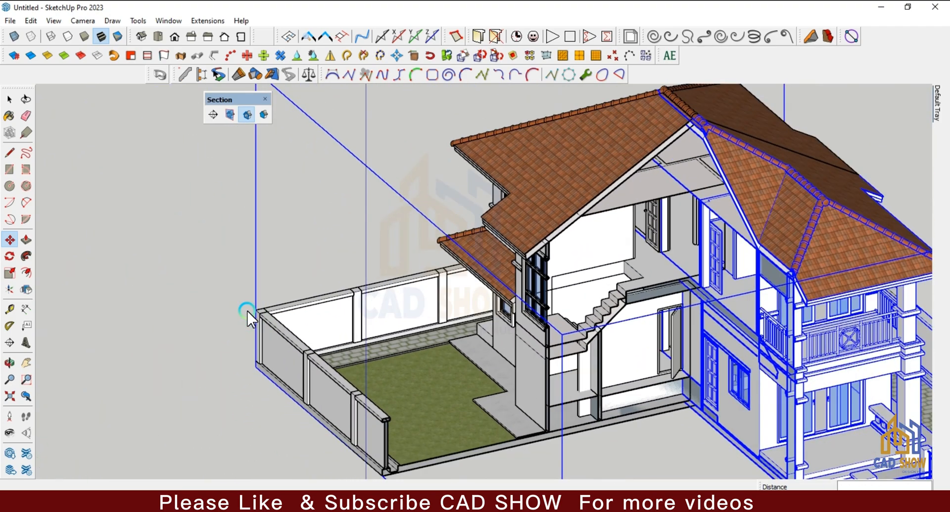
Step: Examine the overlapping cut houses from several angles, including the stairs, floor slab and corner where both cuts meet
middle_click_drag(302, 354, 228, 283)
left_click(166, 211)
middle_click_drag(166, 212, 349, 248)
scroll(628, 267, "up", 6)
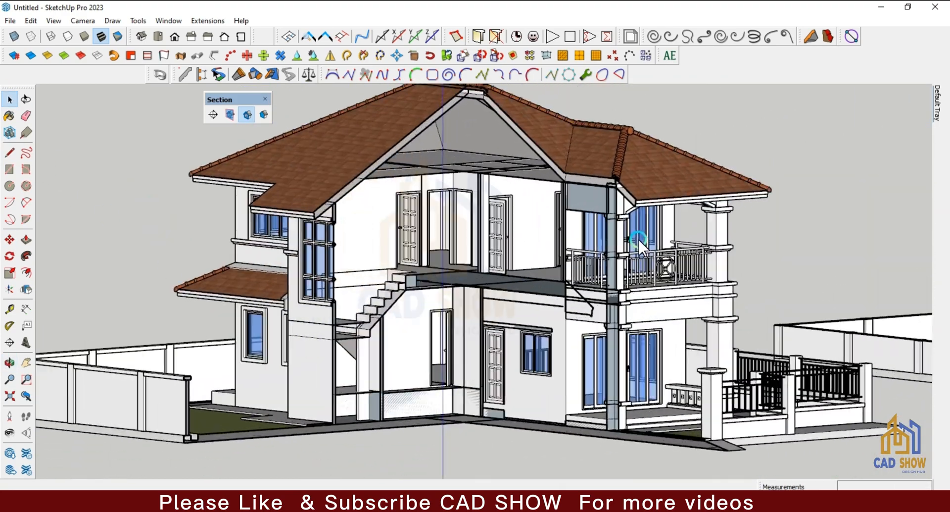
scroll(481, 292, "down", 10)
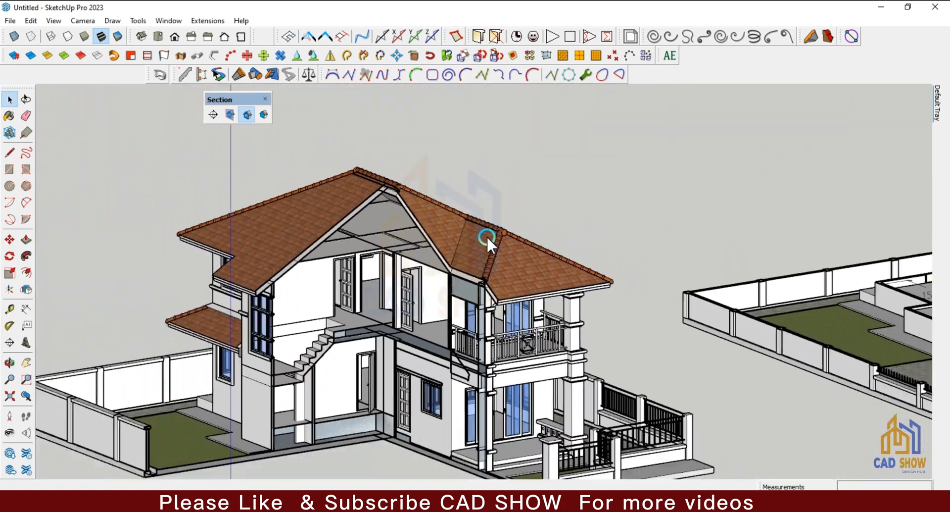
middle_click_drag(400, 320, 465, 308)
scroll(465, 308, "up", 10)
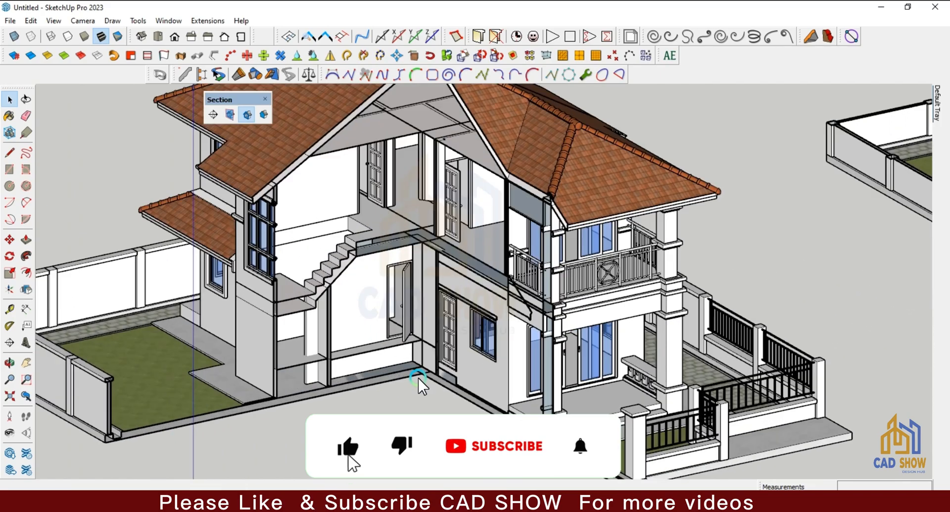
scroll(465, 311, "down", 8)
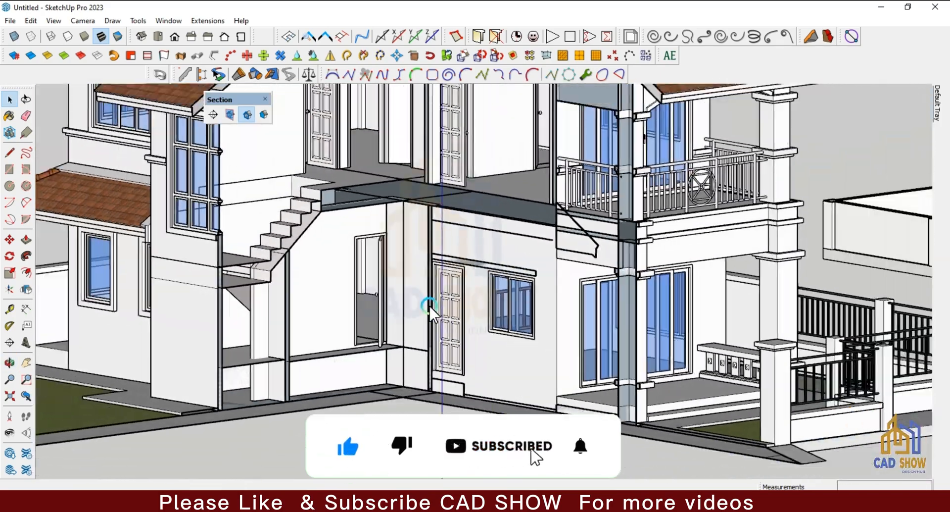
key("space")
middle_click_drag(434, 316, 357, 315)
scroll(357, 316, "down", 3)
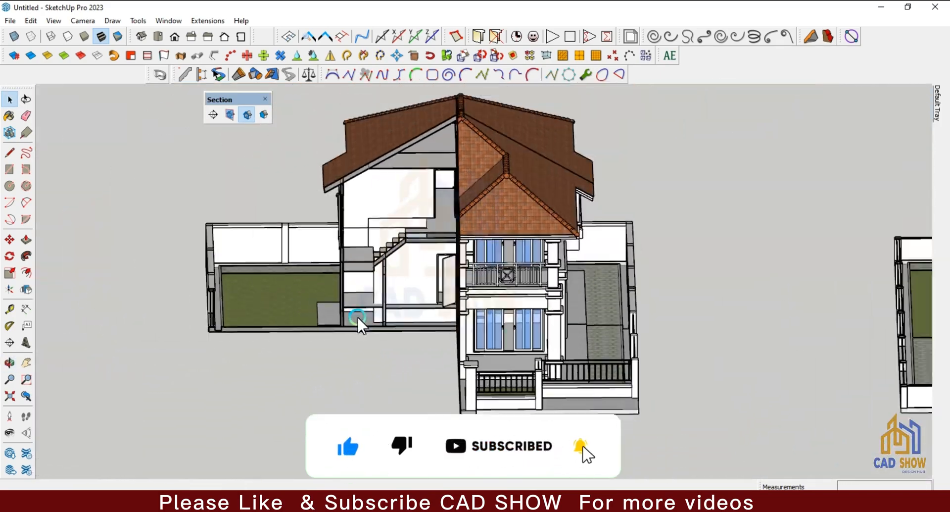
Step: Copy the side-cut house straight up along the blue axis by about 41' 4 9/16"
scroll(473, 238, "up", 2)
left_click(509, 216)
middle_click_drag(509, 216, 563, 313)
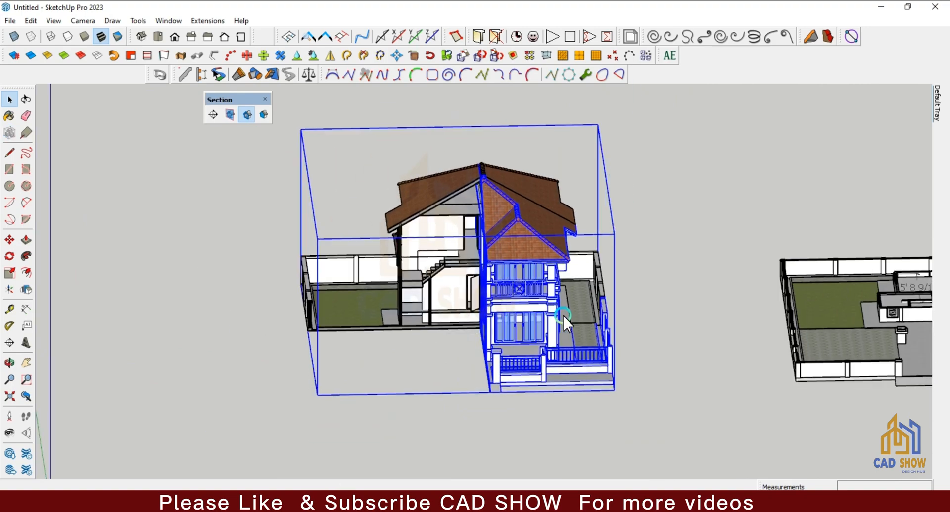
scroll(527, 303, "up", 2)
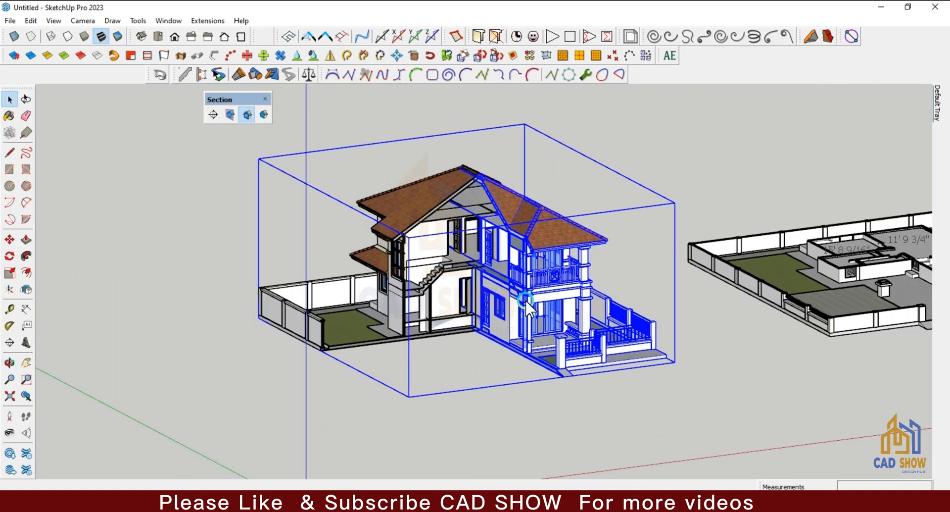
left_click(674, 363)
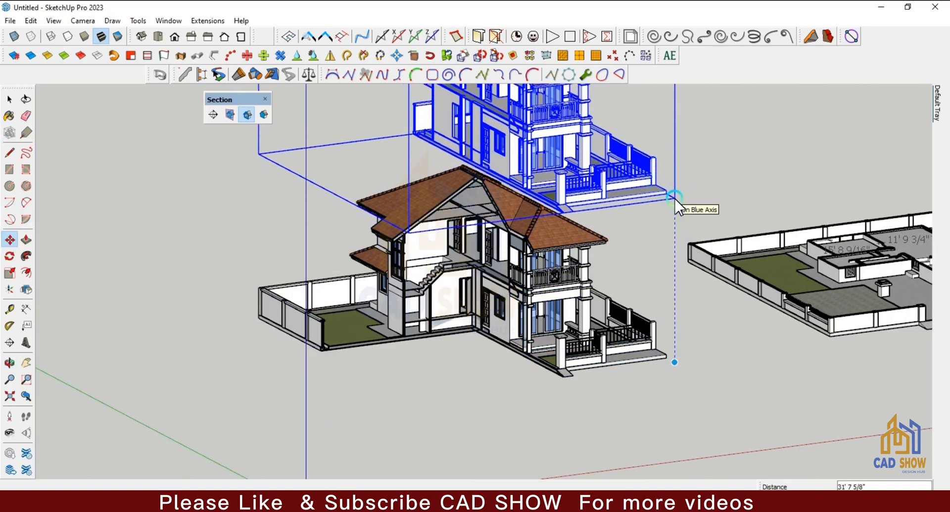
scroll(676, 202, "down", 5)
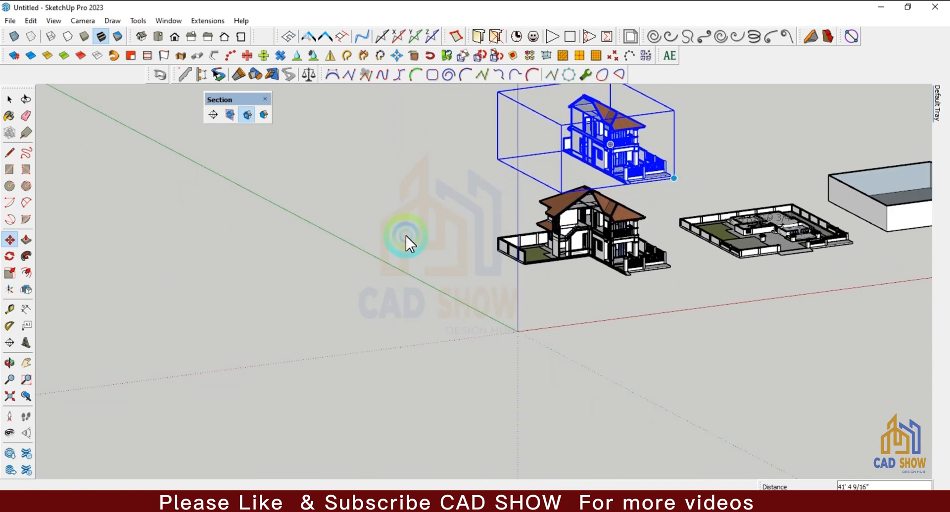
scroll(590, 175, "down", 2)
scroll(551, 258, "up", 4)
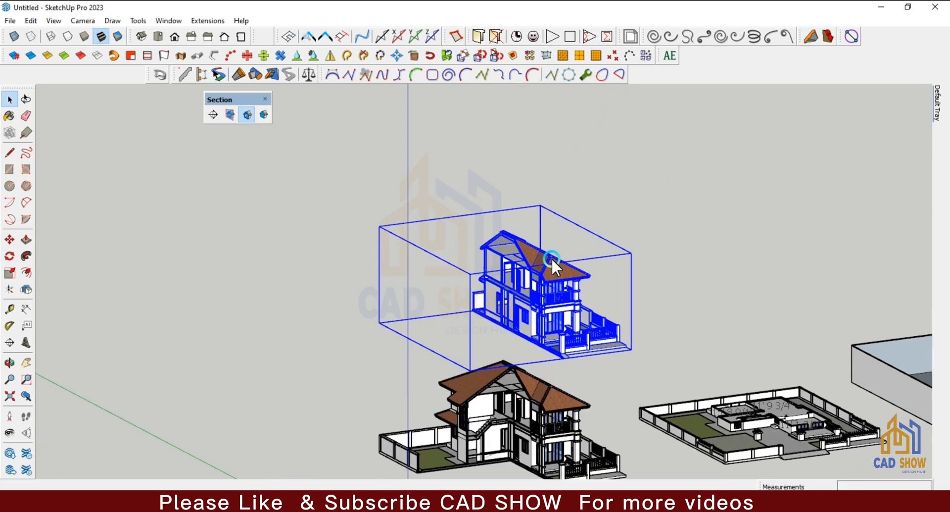
Step: Make the upper house copy unique, open it for editing and delete the section plane inside it
right_click(549, 257)
left_click(584, 94)
double_click(535, 263)
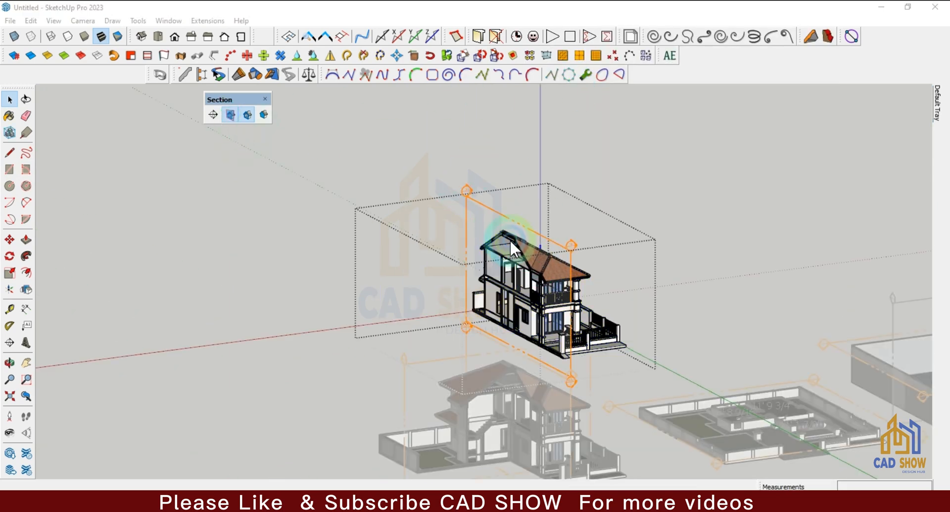
scroll(510, 239, "up", 2)
left_click(523, 221)
key("Delete")
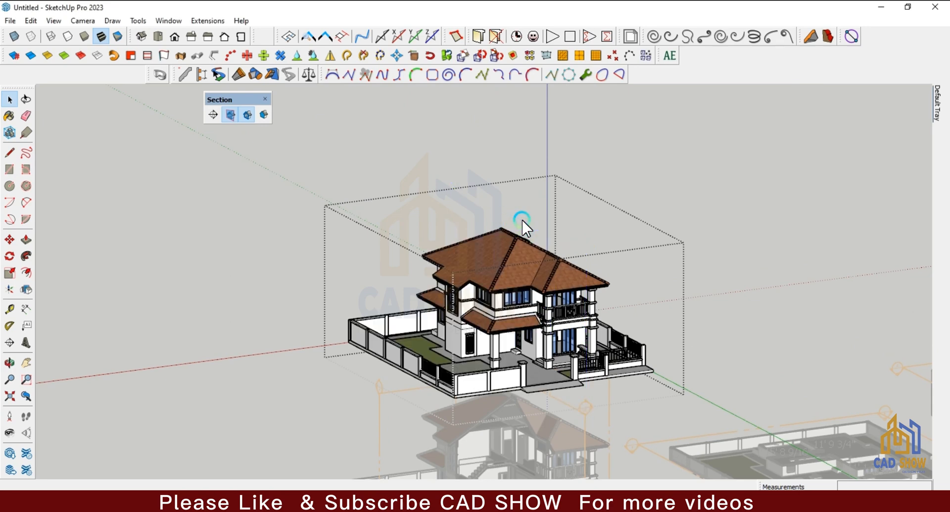
Step: Place a vertical section plane parallel to the red axis through the upper house's front balcony, accepting the proposed name and symbol
scroll(522, 244, "up", 1)
left_click(204, 117)
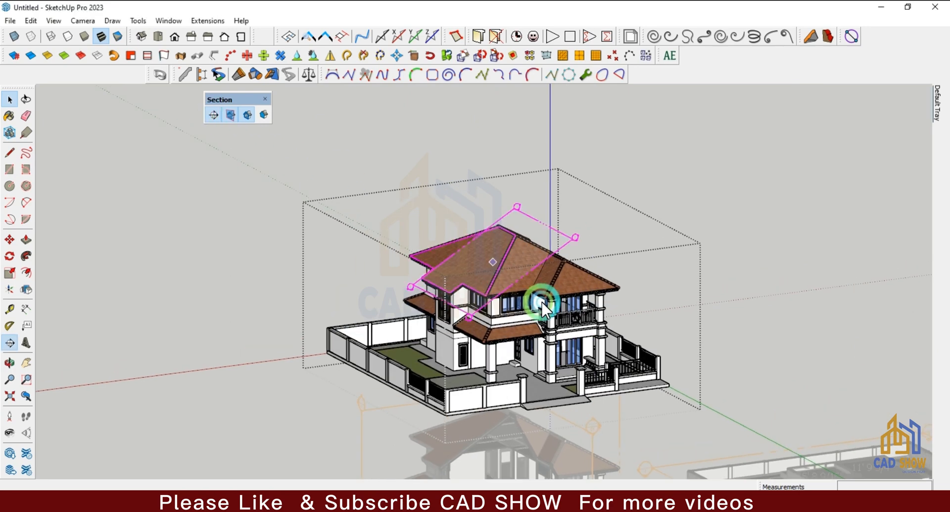
key("shift")
left_click(587, 310)
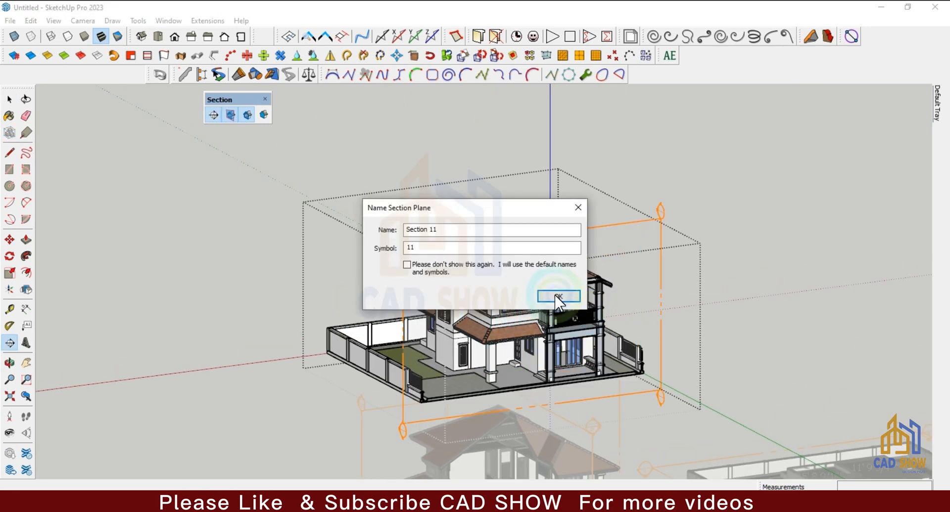
left_click(560, 294)
Step: Hide the section planes and close the upper house component
scroll(585, 404, "up", 5)
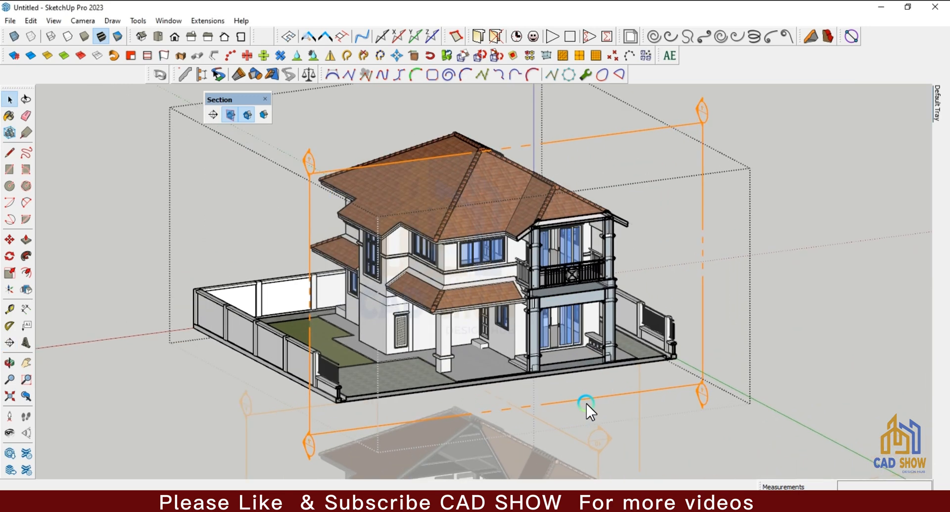
left_click(225, 117)
scroll(391, 269, "down", 6)
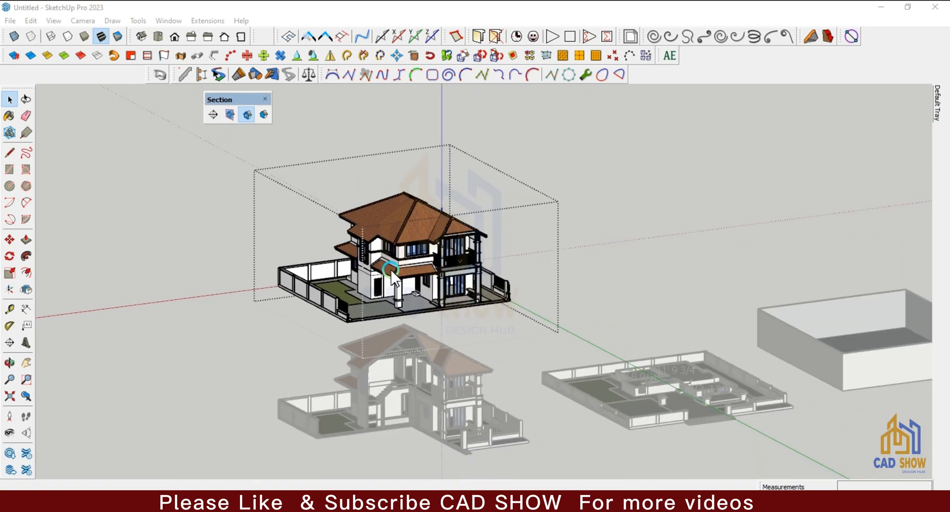
scroll(376, 371, "up", 2)
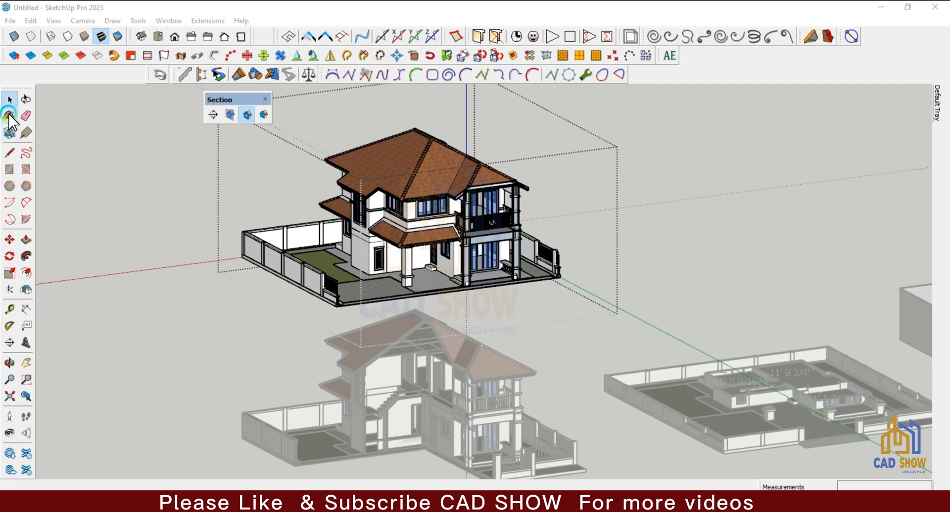
left_click(149, 267)
Step: Try to move the upper house straight down by its outer base corner onto the lower cutaway
left_click(11, 255)
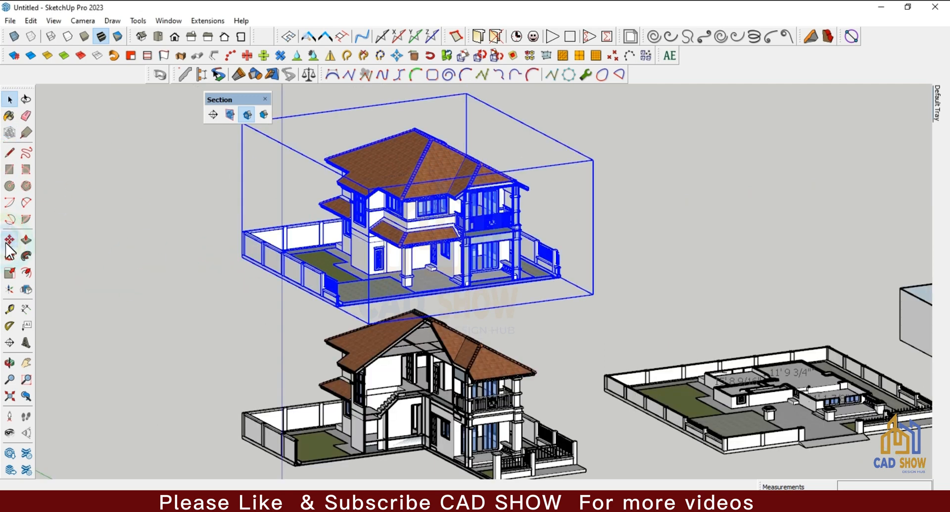
left_click(242, 258)
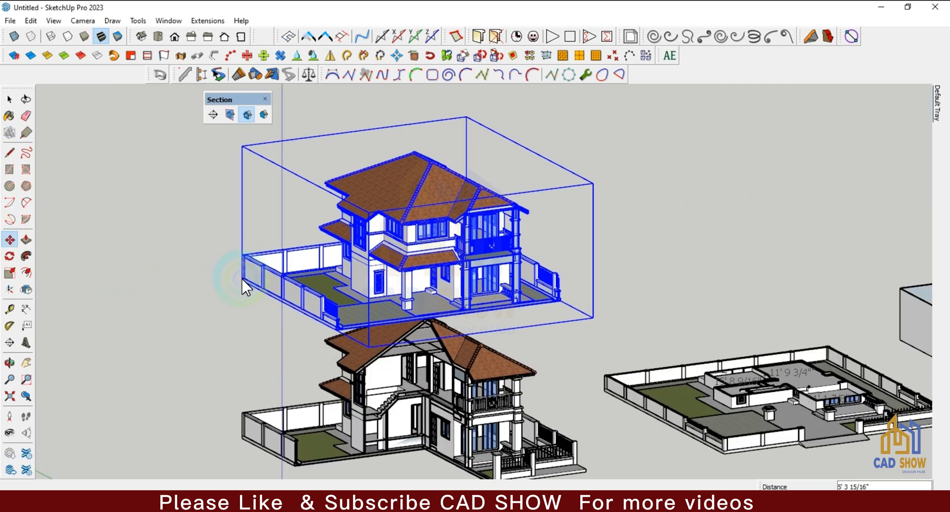
scroll(242, 285, "up", 4)
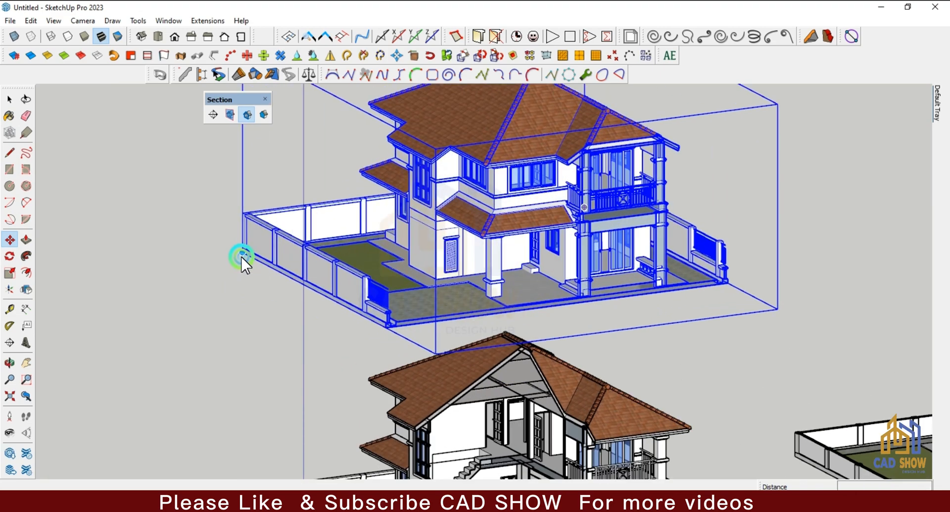
scroll(243, 309, "down", 6)
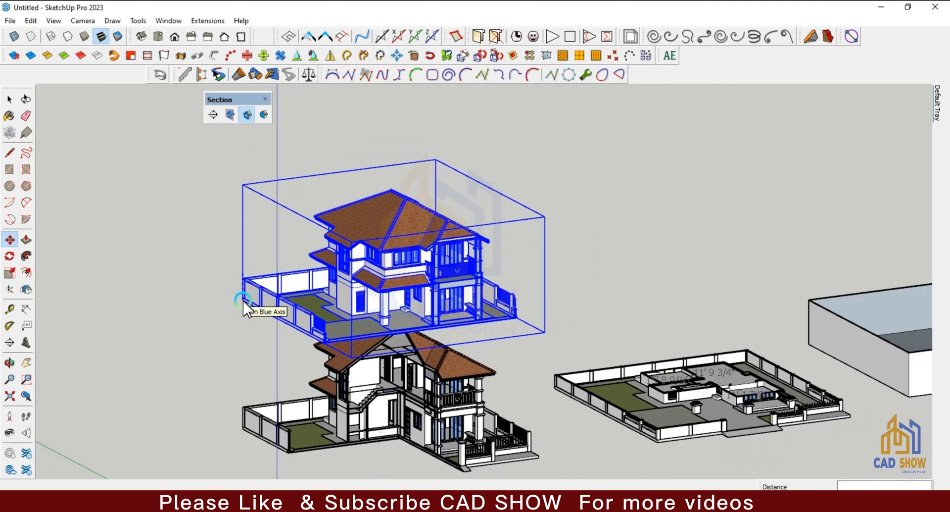
scroll(245, 400, "up", 5)
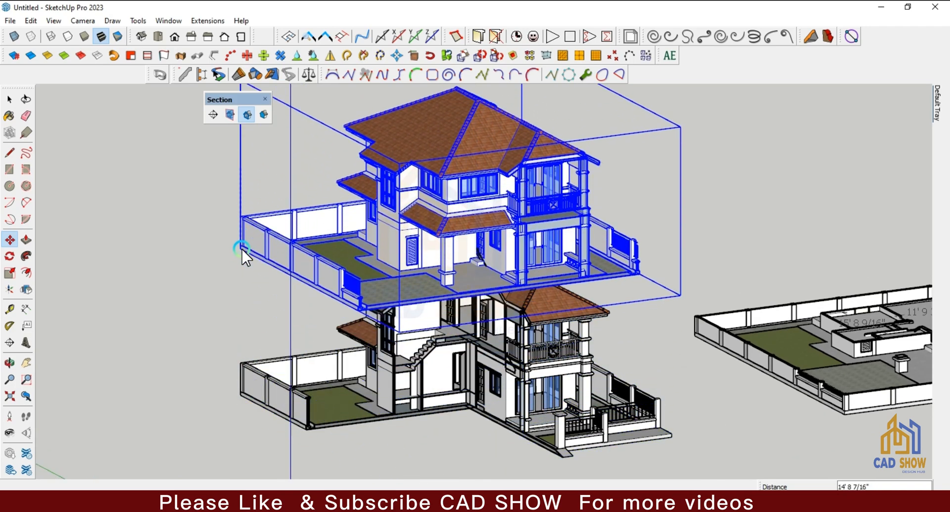
key("Escape")
Step: Delete the upper house copy
middle_click_drag(416, 436, 124, 346)
left_click(432, 186)
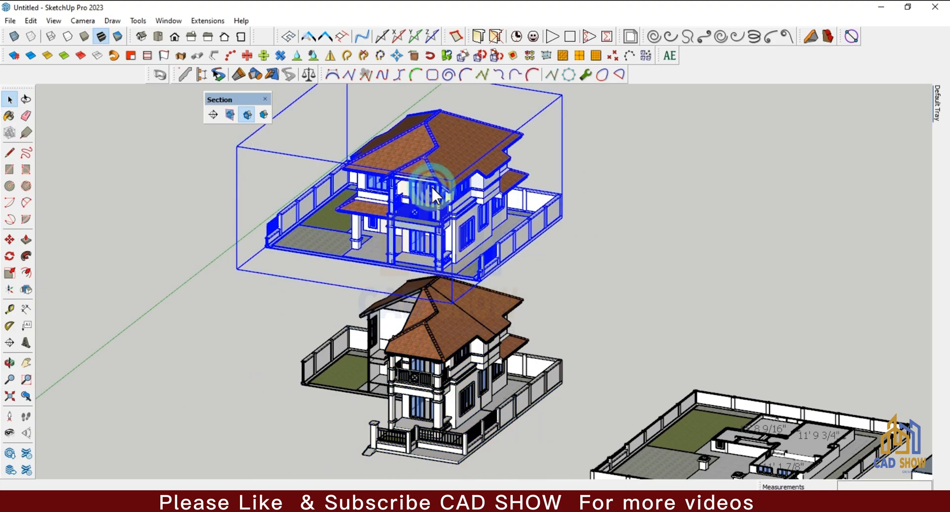
key("Delete")
Step: Examine the L-shaped cutaway up close, including the stairs, upper rooms and corner where both cuts meet
middle_click_drag(440, 302, 510, 357)
scroll(364, 408, "up", 3)
scroll(490, 367, "up", 5)
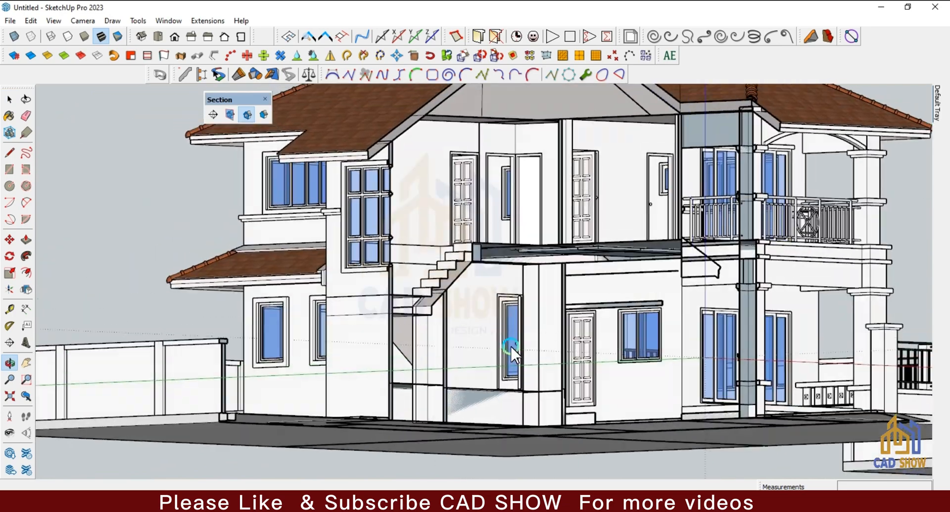
scroll(501, 345, "down", 5)
middle_click_drag(459, 342, 450, 411)
scroll(452, 404, "up", 4)
scroll(419, 385, "up", 2)
scroll(417, 378, "up", 3)
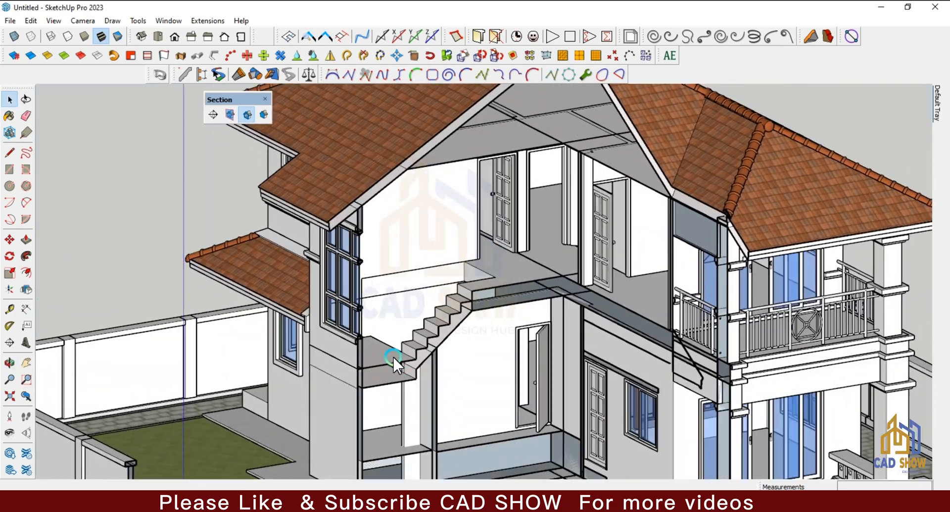
Step: Turn on section fills and inspect the filled cut faces of the roof, stairs and floors from several angles
left_click(263, 115)
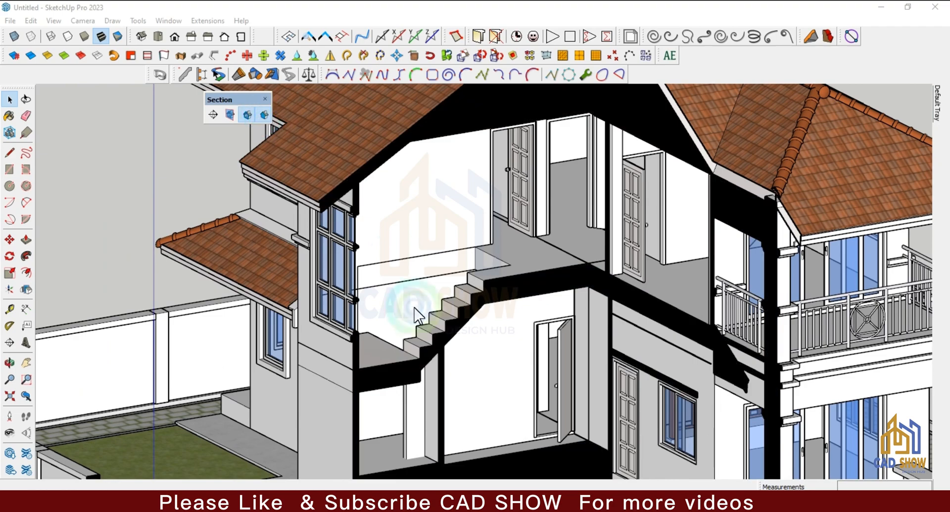
middle_click_drag(484, 327, 514, 247)
scroll(513, 246, "down", 10)
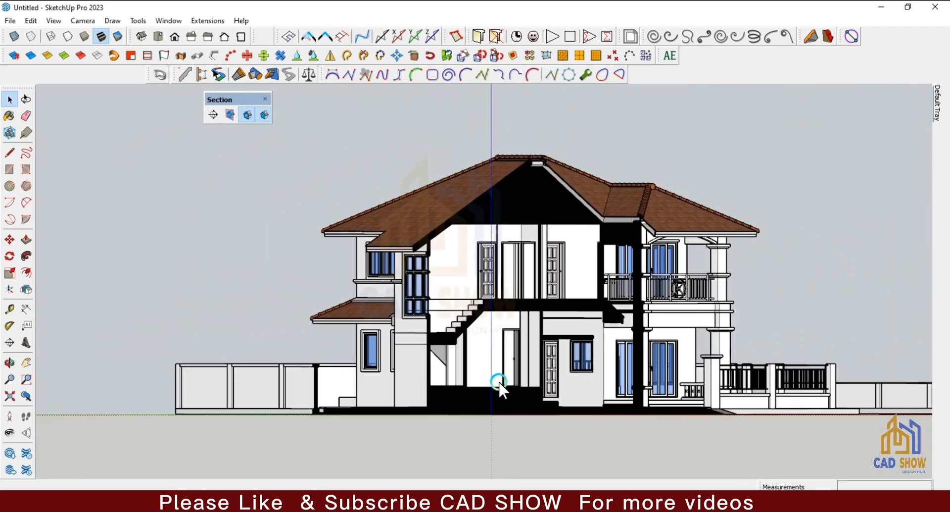
middle_click_drag(498, 380, 601, 324)
scroll(646, 297, "up", 5)
scroll(645, 295, "up", 1)
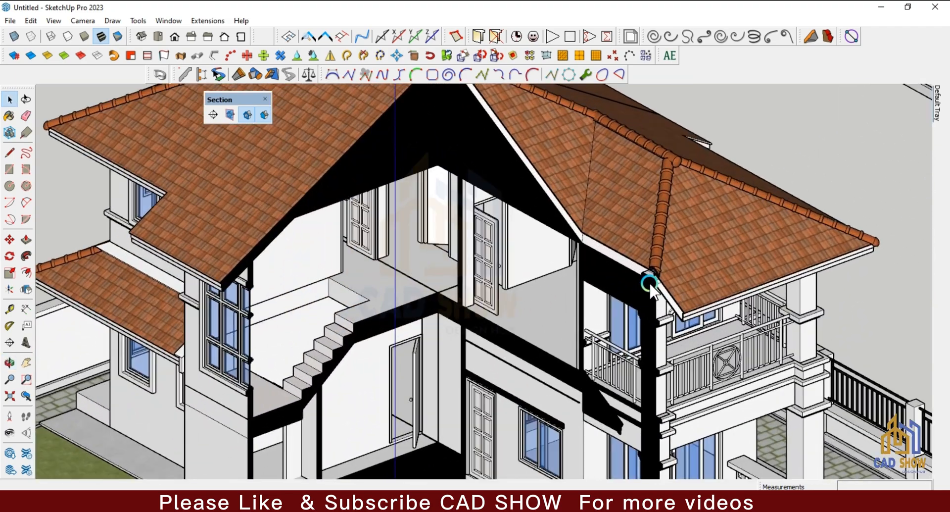
Step: Open the side-cut house, display the section planes and move section plane 10 about 7' 10 1/2" into the house along the red axis
double_click(642, 282)
left_click(606, 286)
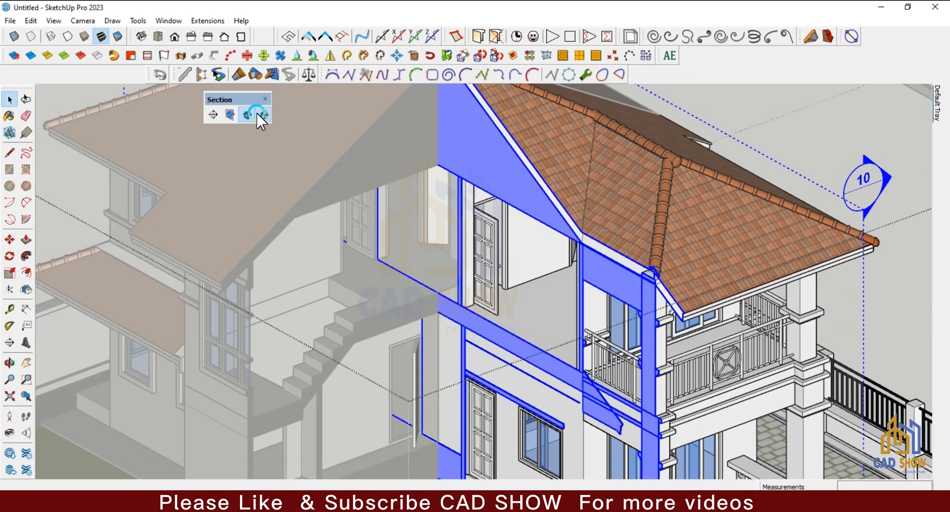
left_click(656, 239)
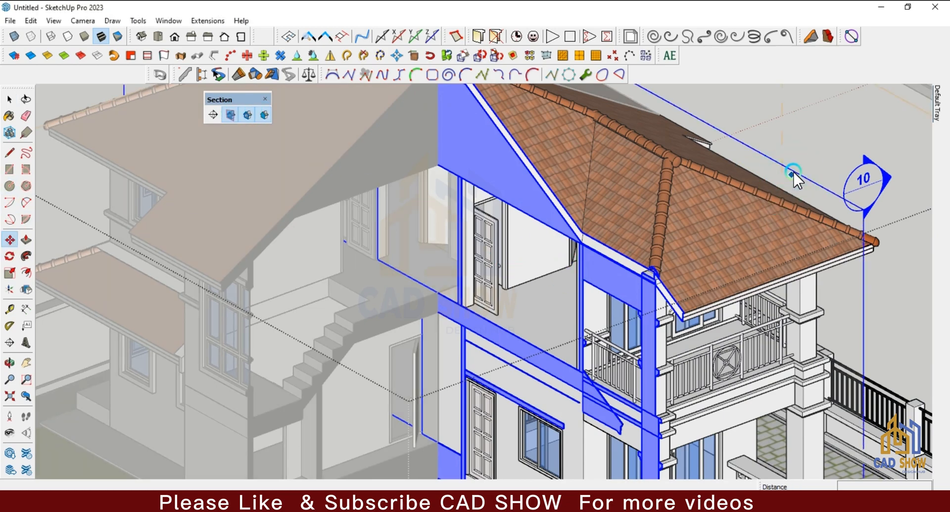
left_click_drag(795, 171, 894, 138)
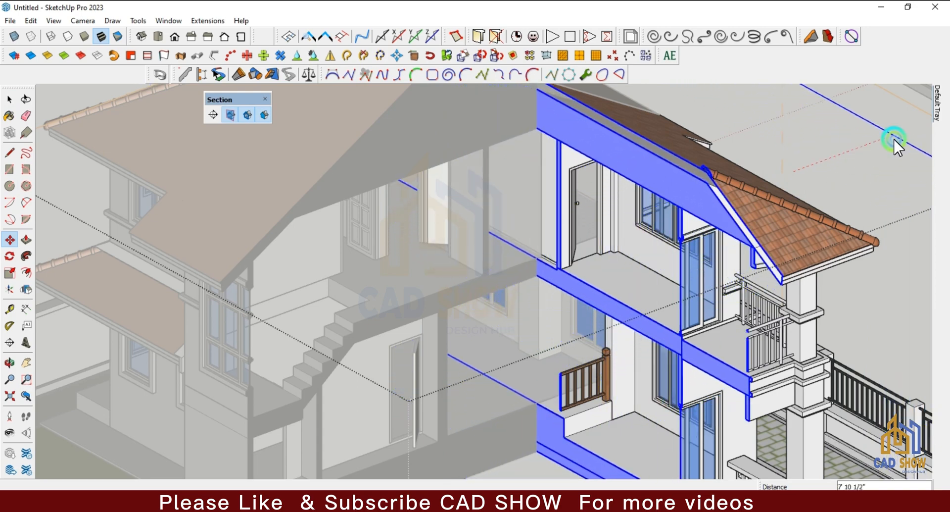
left_click(544, 354)
Step: Close the side-cut house component and hide the section planes
scroll(544, 354, "down", 5)
left_click(170, 212)
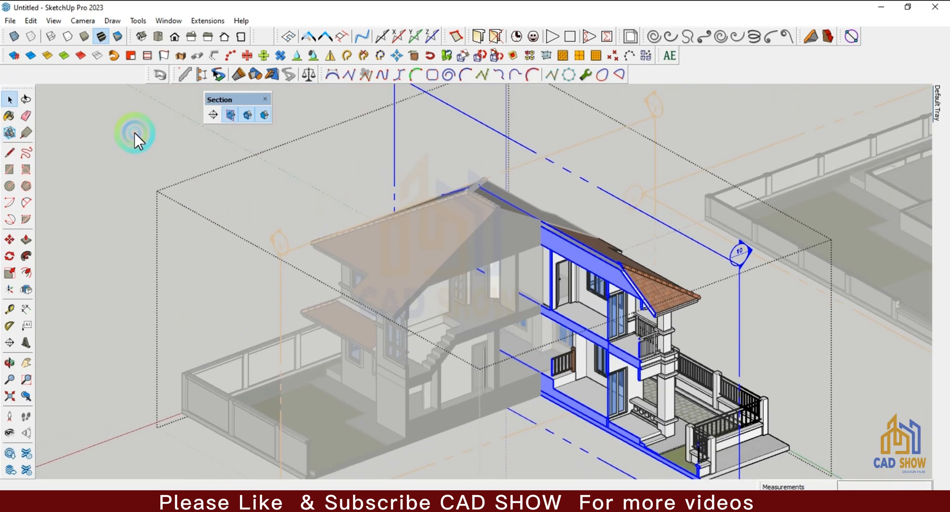
left_click(233, 107)
left_click(121, 153)
left_click(125, 160)
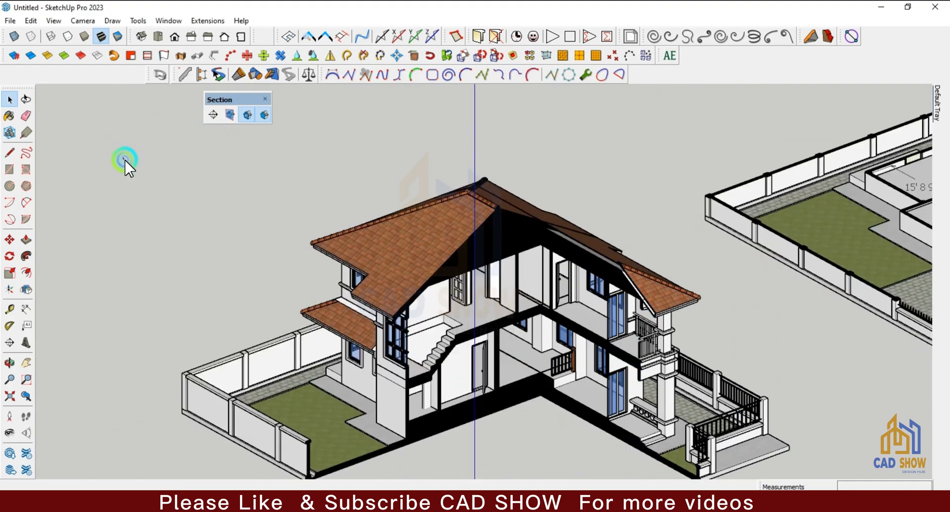
Step: Turn off section fills and view the rooms, stairs and floor slabs of the cutaway house
left_click(387, 213)
left_click(248, 114)
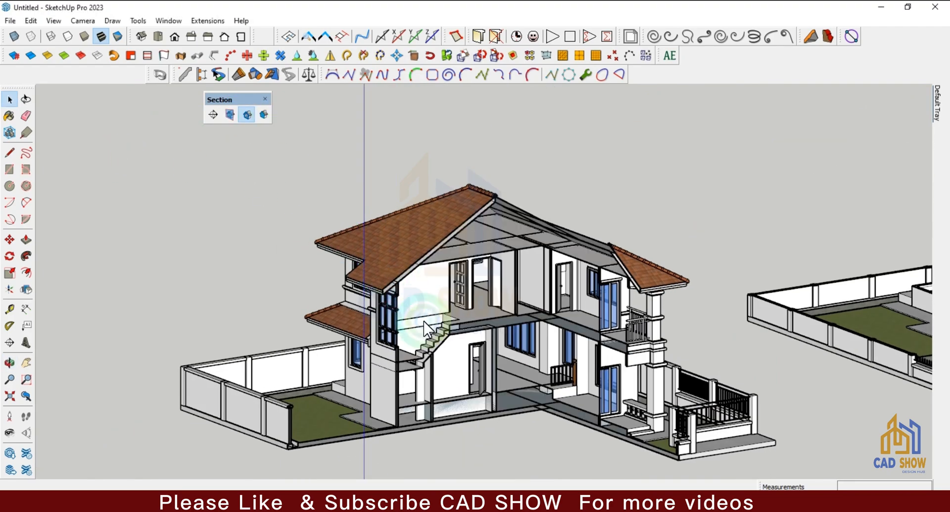
middle_click_drag(267, 321, 379, 257)
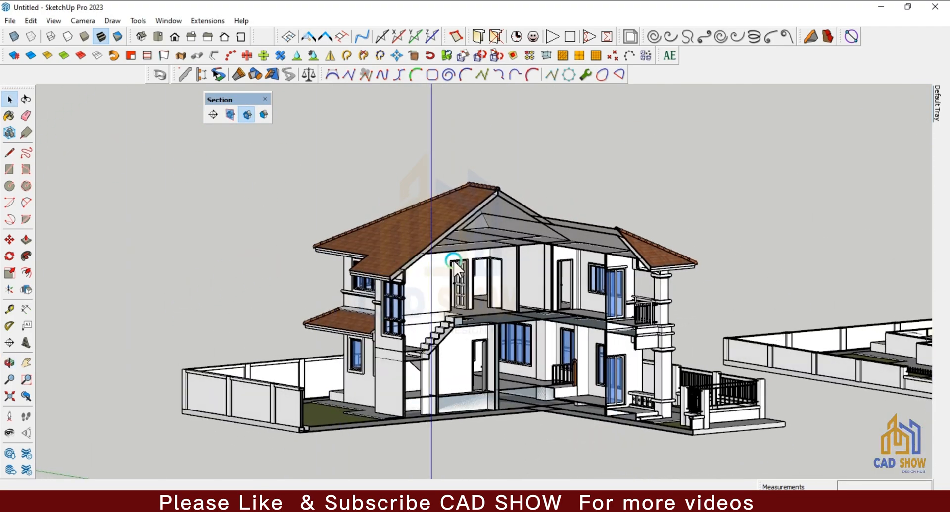
scroll(527, 326, "up", 5)
middle_click_drag(443, 316, 479, 341)
Step: Display the section planes and move plane 10 of the side-cut house about 5' 3" back along the red axis, closing the component when finished
double_click(335, 143)
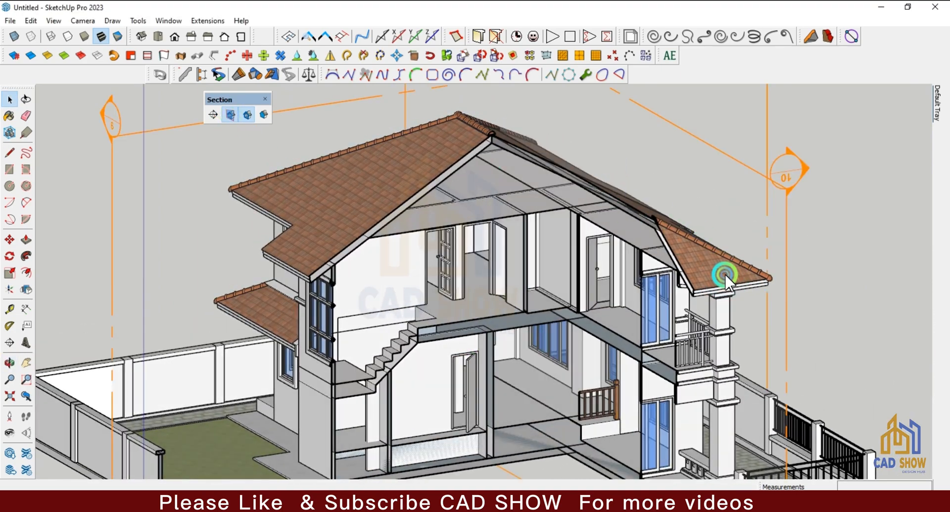
double_click(721, 272)
left_click(757, 172)
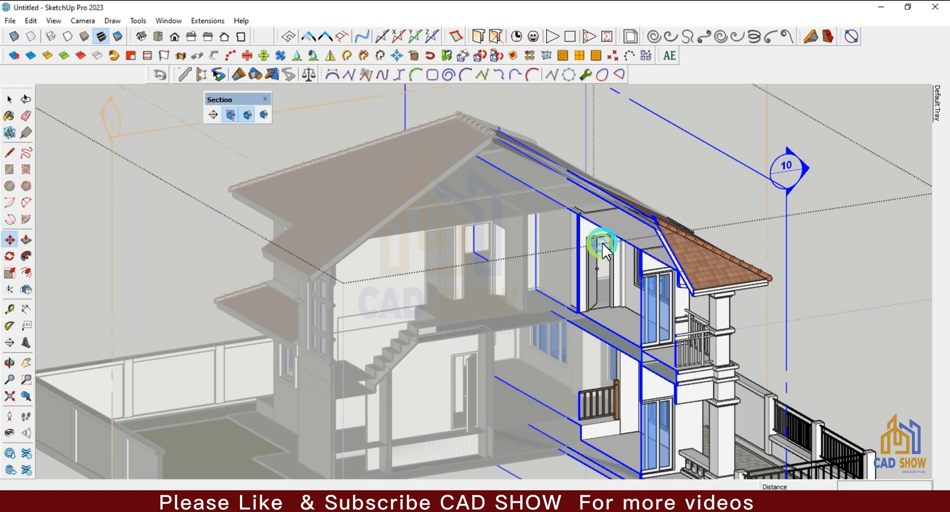
left_click(790, 194)
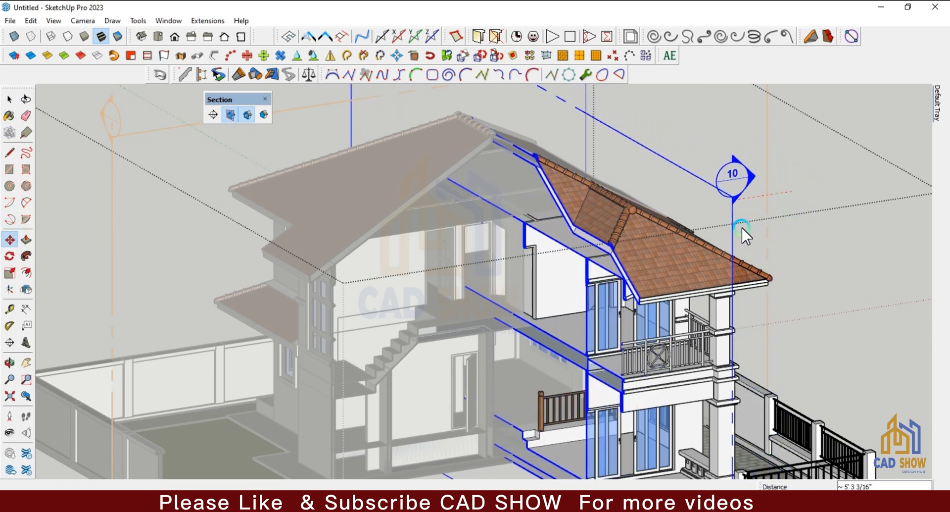
left_click(8, 99)
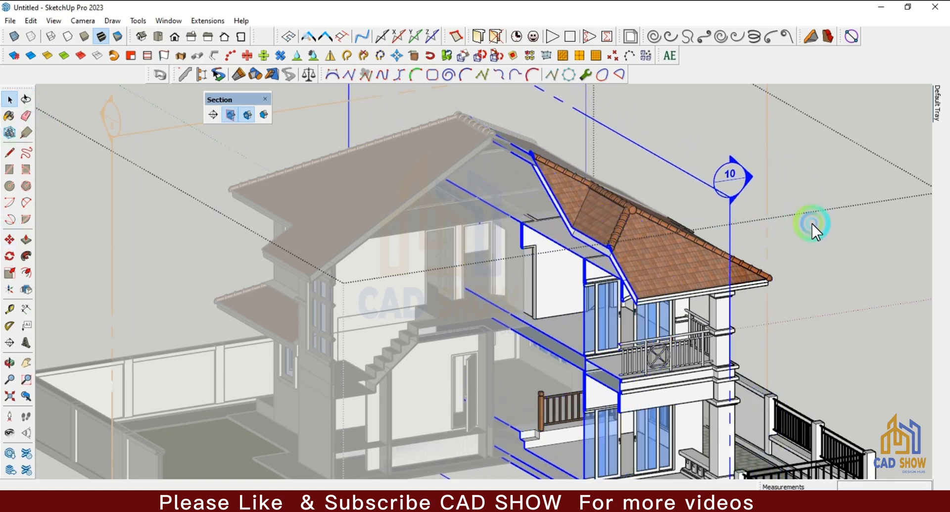
left_click(816, 281)
left_click(873, 123)
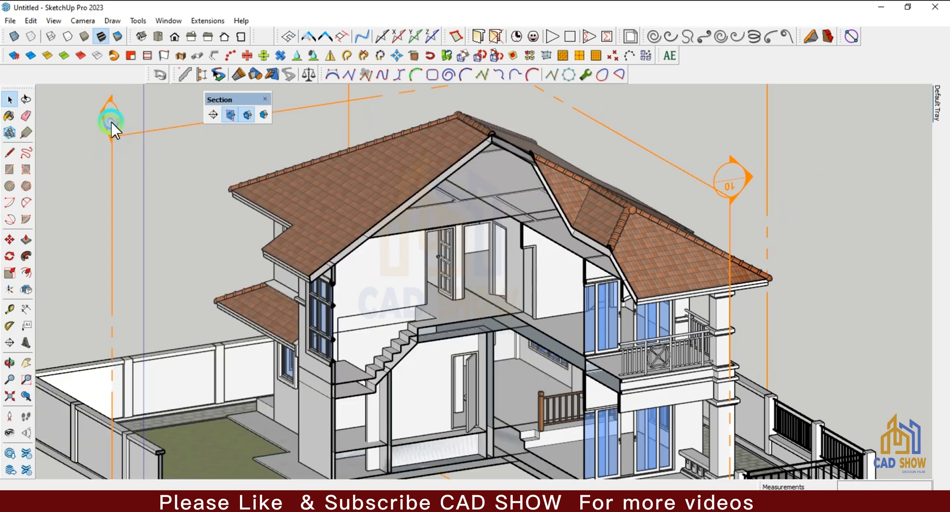
Step: Open the component behind the house's outer cut and move its other vertical section plane about 6' 4 3/16" further into the house
double_click(112, 123)
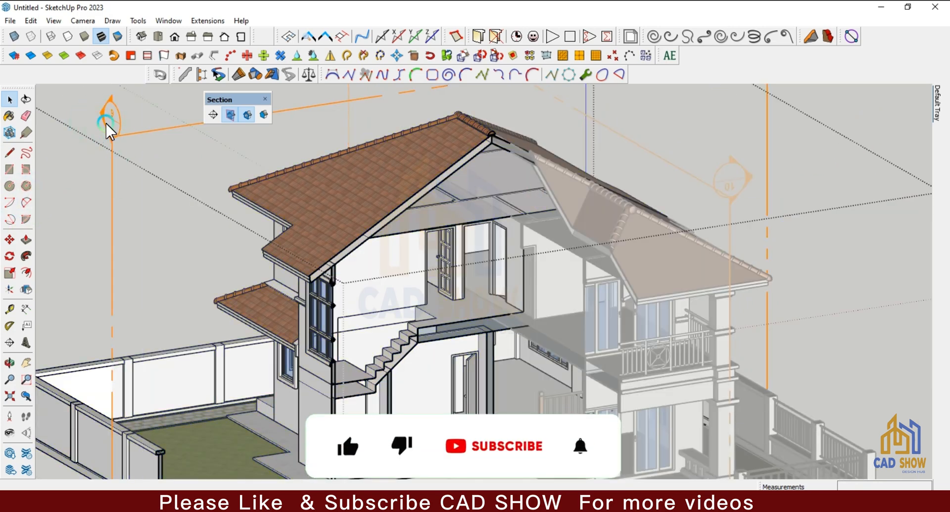
left_click(106, 123)
left_click(10, 240)
left_click_drag(113, 193, 85, 169)
left_click(106, 164)
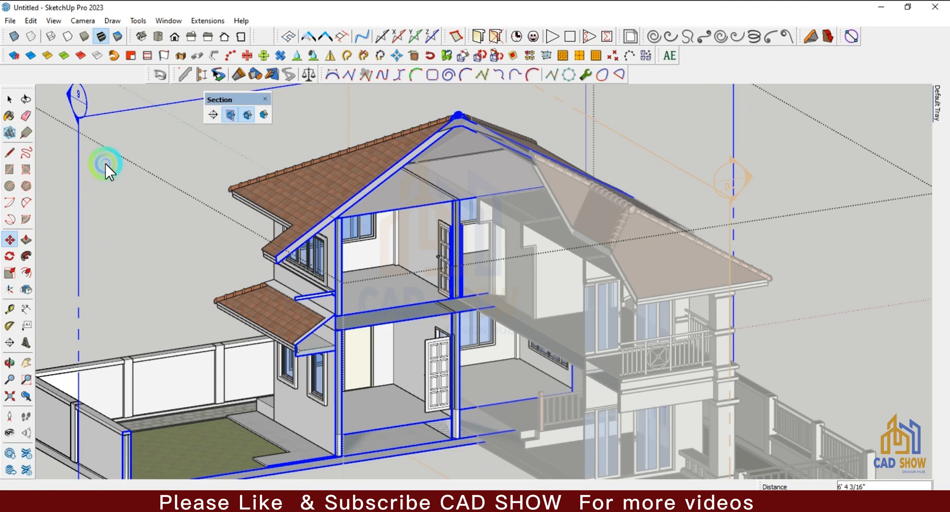
Step: Hide the section planes and close the cutaway house component
left_click(229, 115)
left_click(60, 117)
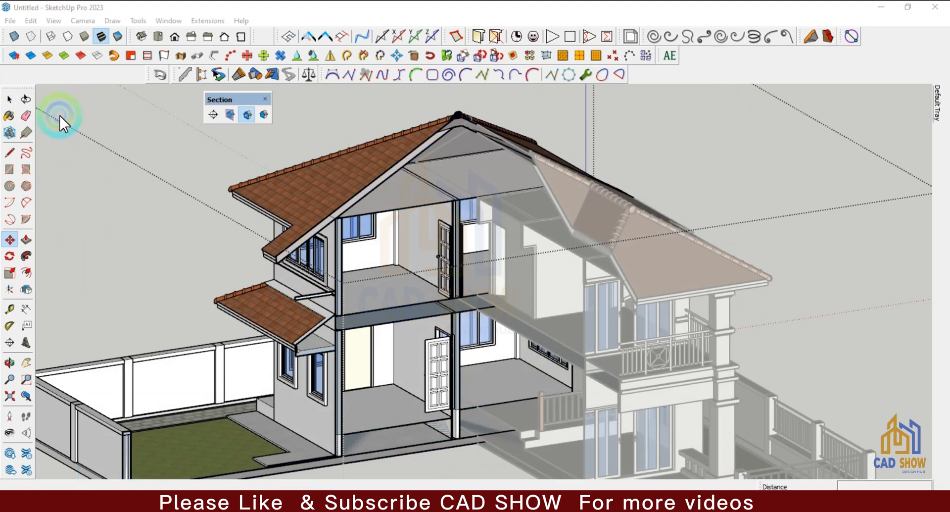
left_click(22, 101)
left_click(891, 121)
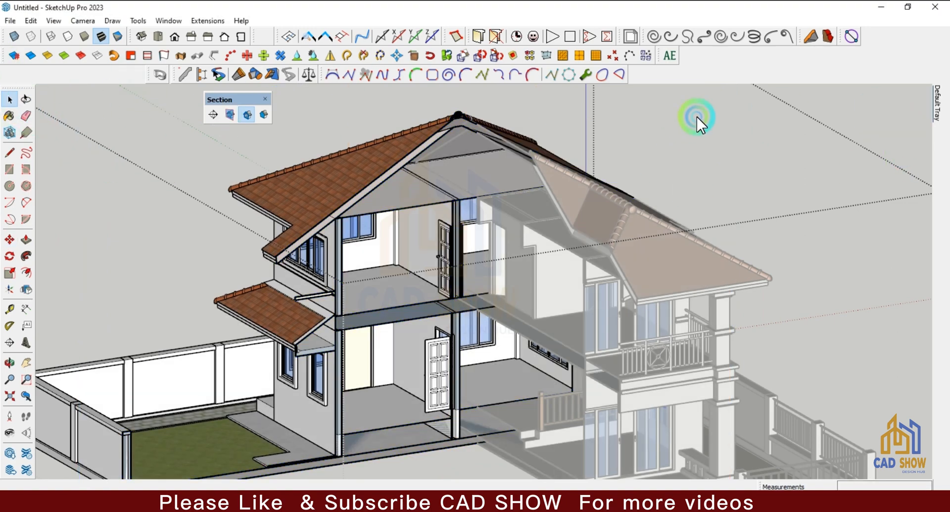
Step: Examine the L-shaped house cutaway, including its rooms, floor slabs and roof, from several angles
middle_click_drag(854, 102, 469, 292)
scroll(561, 250, "up", 5)
scroll(469, 292, "down", 5)
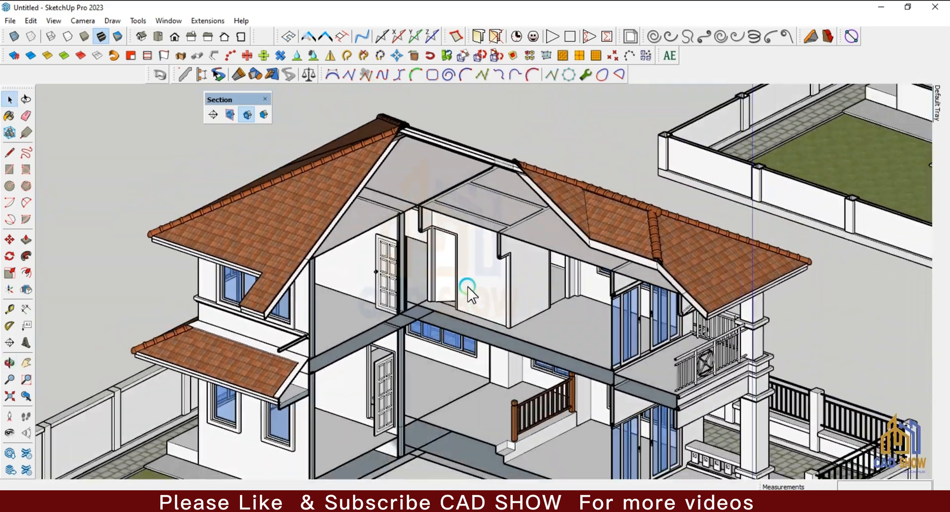
middle_click_drag(512, 349, 323, 318)
scroll(442, 317, "up", 5)
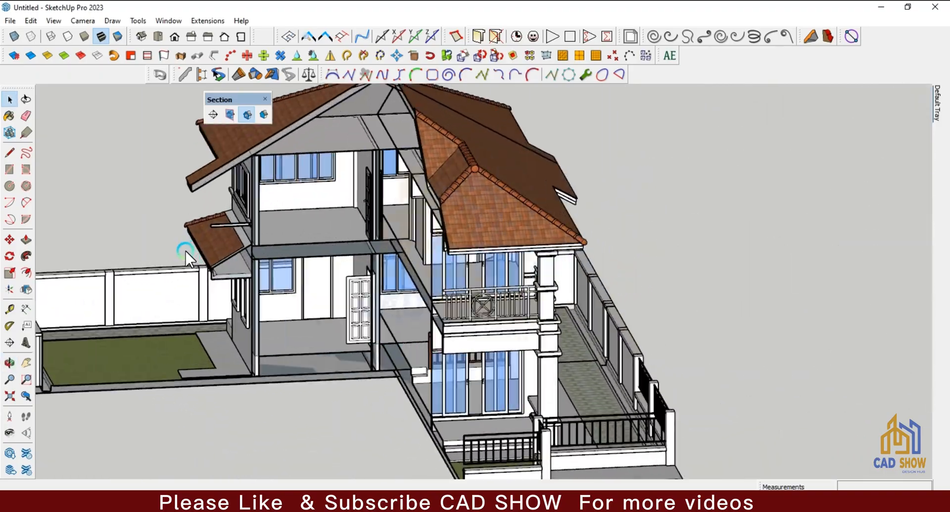
scroll(441, 312, "down", 5)
middle_click_drag(441, 313, 714, 335)
scroll(610, 322, "up", 3)
scroll(714, 335, "up", 3)
scroll(715, 334, "down", 3)
Step: Open the floor-plan house and lower its horizontal section plane 8 to near the wall bases, hiding the section planes when finished
mouse_move(808, 301)
middle_mouse_down()
mouse_move(643, 248)
mouse_move(356, 260)
mouse_move(569, 335)
mouse_move(547, 318)
mouse_move(375, 315)
mouse_move(410, 331)
mouse_move(475, 323)
mouse_move(467, 279)
mouse_move(509, 254)
mouse_move(492, 237)
mouse_move(520, 254)
mouse_move(350, 255)
middle_mouse_up()
scroll(357, 260, "up", 3)
scroll(357, 259, "down", 5)
scroll(547, 318, "up", 2)
scroll(375, 315, "up", 2)
key("space")
double_click(506, 245)
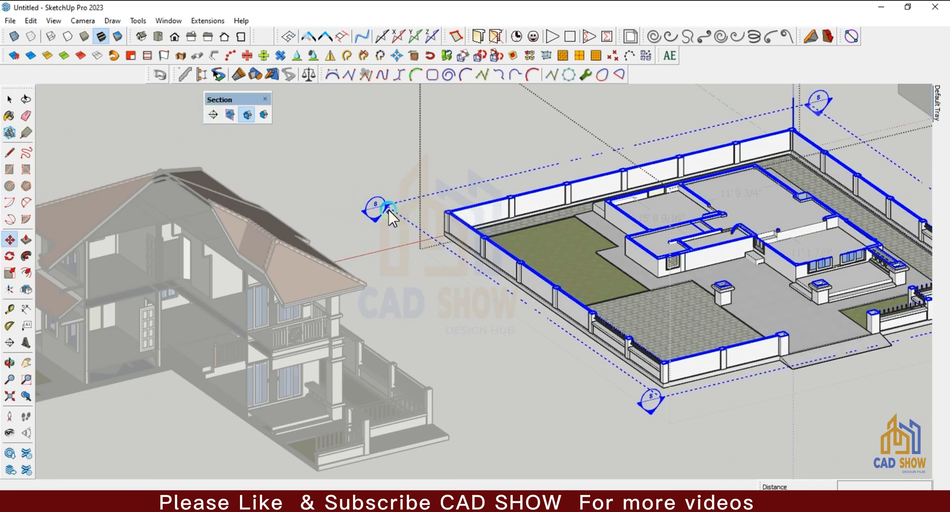
left_click_drag(389, 214, 389, 227)
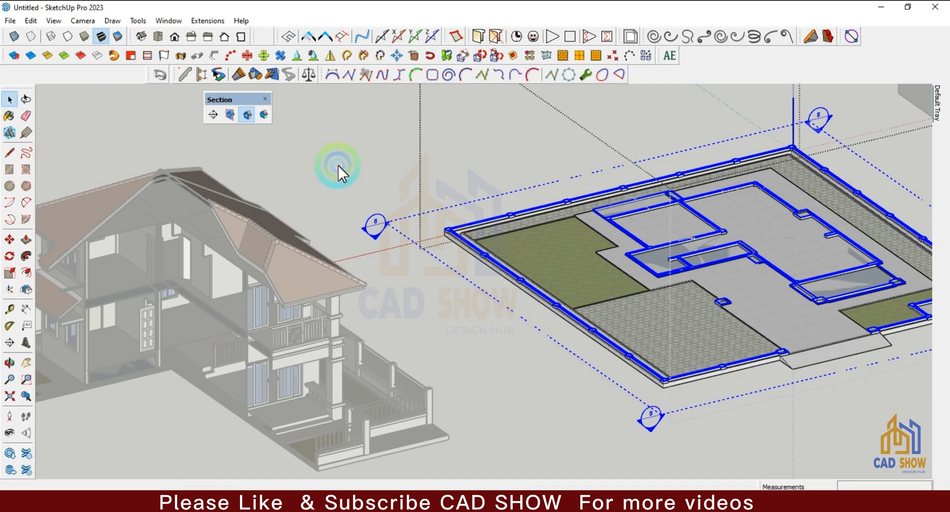
left_click(224, 112)
left_click(228, 115)
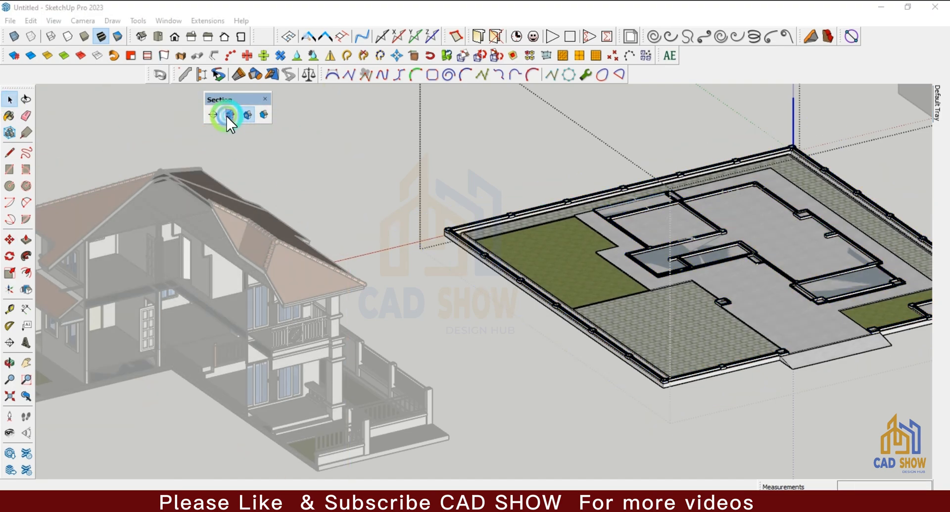
Step: Examine the lowered floor plan cut from above, both close up and beside the L-shaped cutaway
scroll(545, 364, "up", 10)
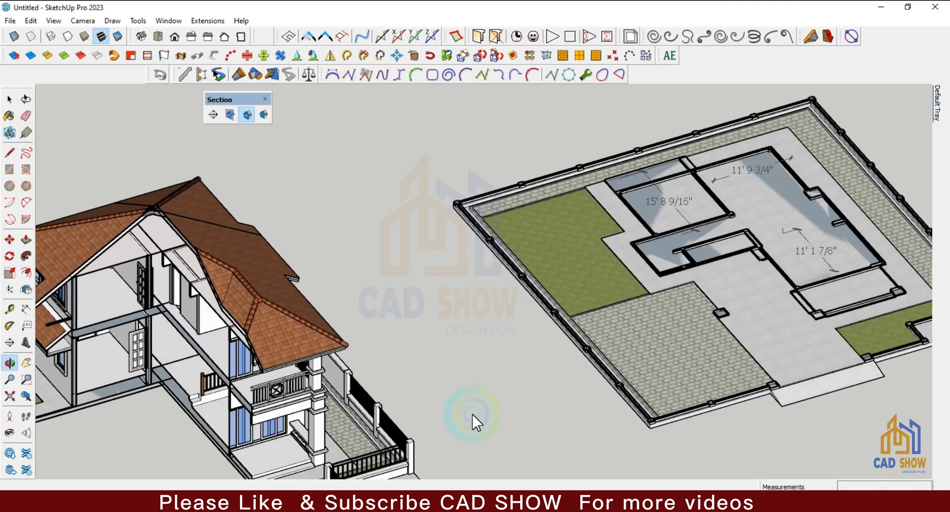
scroll(710, 322, "down", 3)
scroll(547, 297, "up", 6)
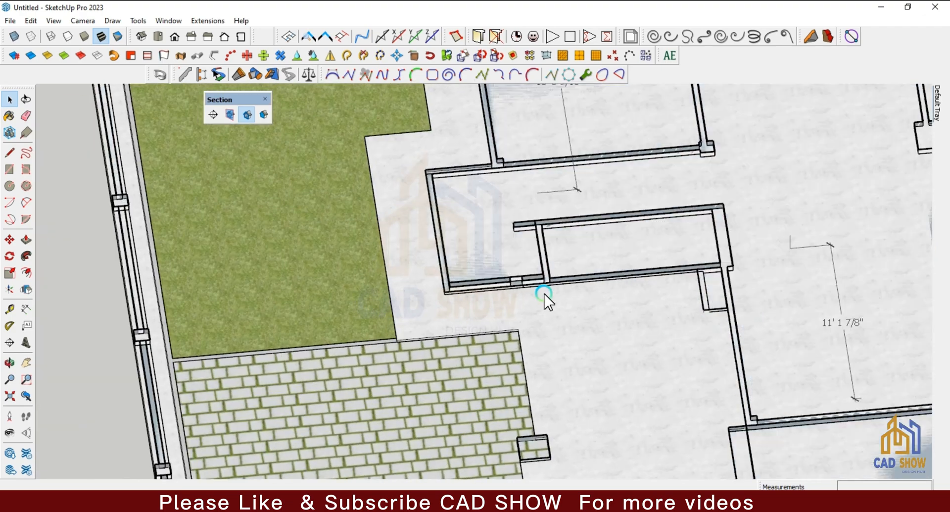
scroll(442, 256, "down", 8)
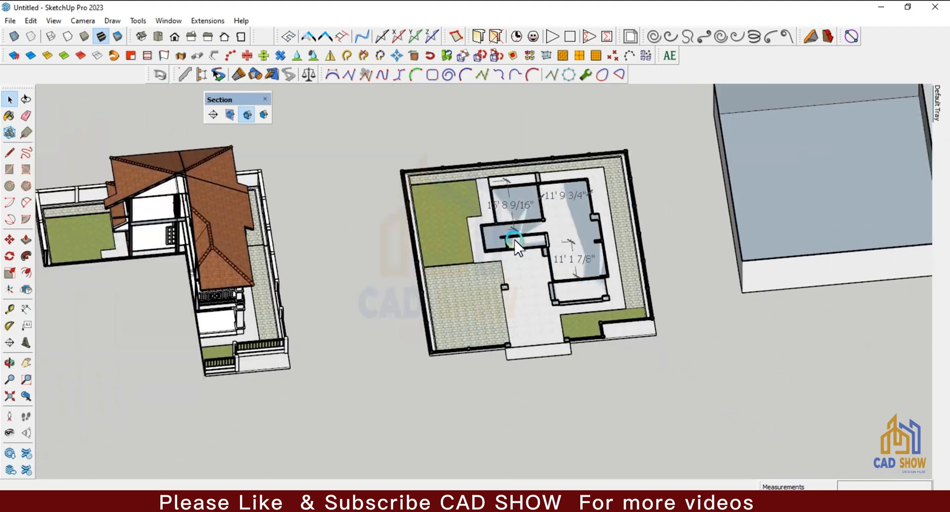
key("space")
middle_click_drag(492, 261, 363, 220)
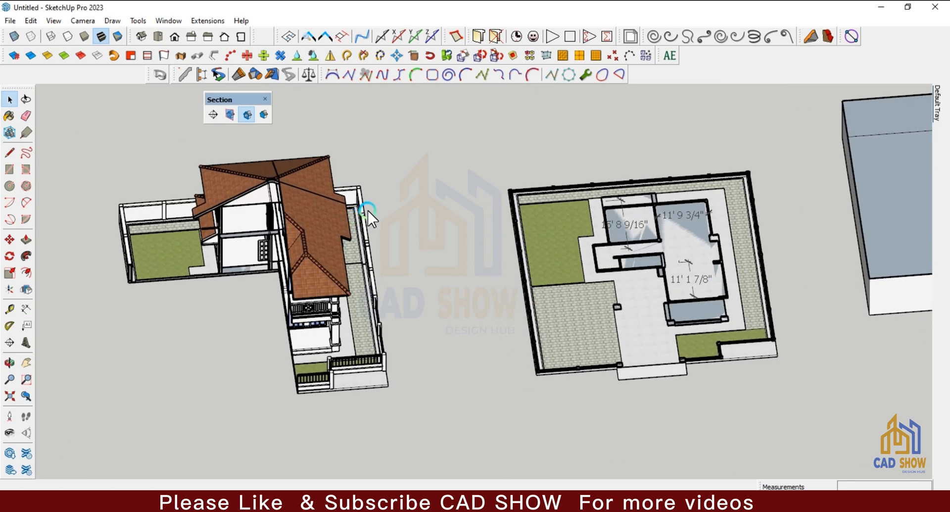